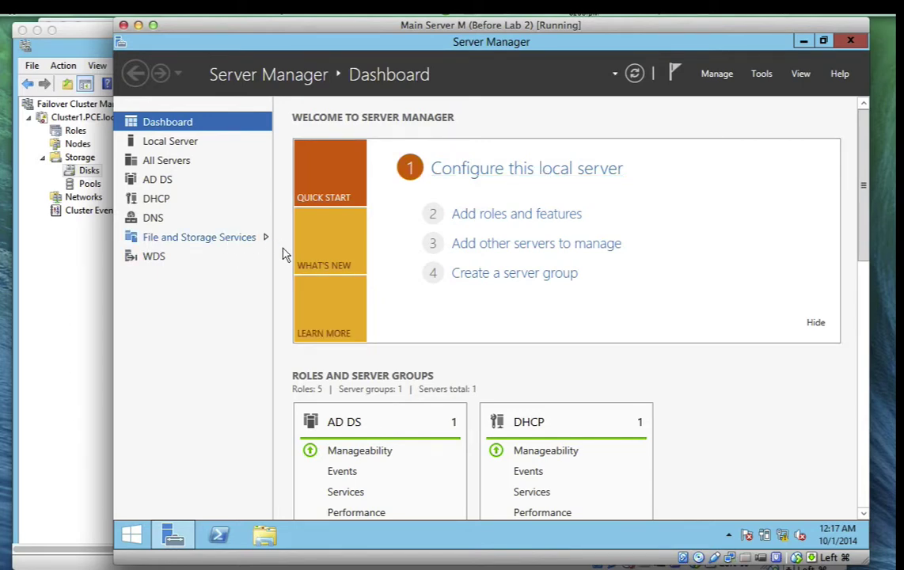
# Open File and Storage Services to show the Servers overview listing SRV1 and its events
pyautogui.click(226, 240)
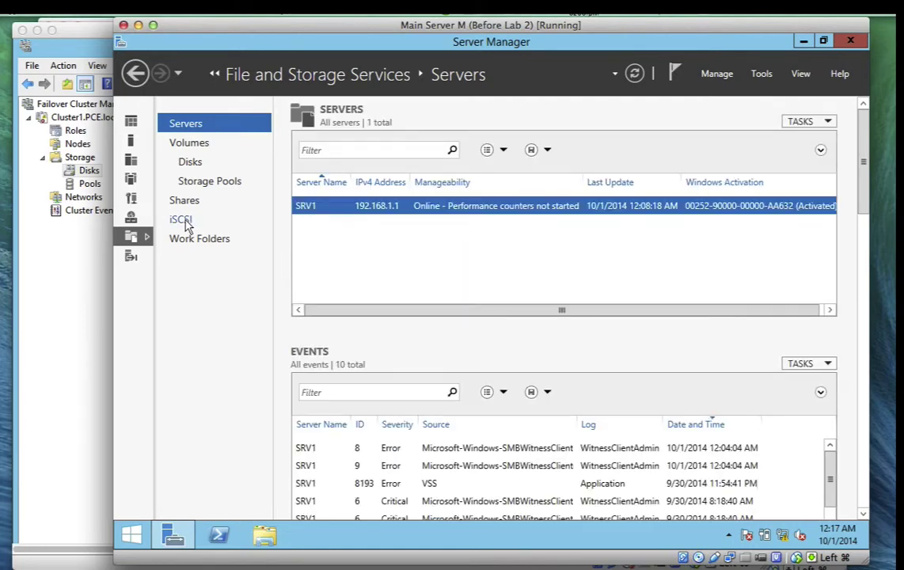
# Show the iSCSI page listing ClusterDisk1.vhdx and ClusterDisk2.vhdx on SRV1, target iscsi01
pyautogui.click(185, 222)
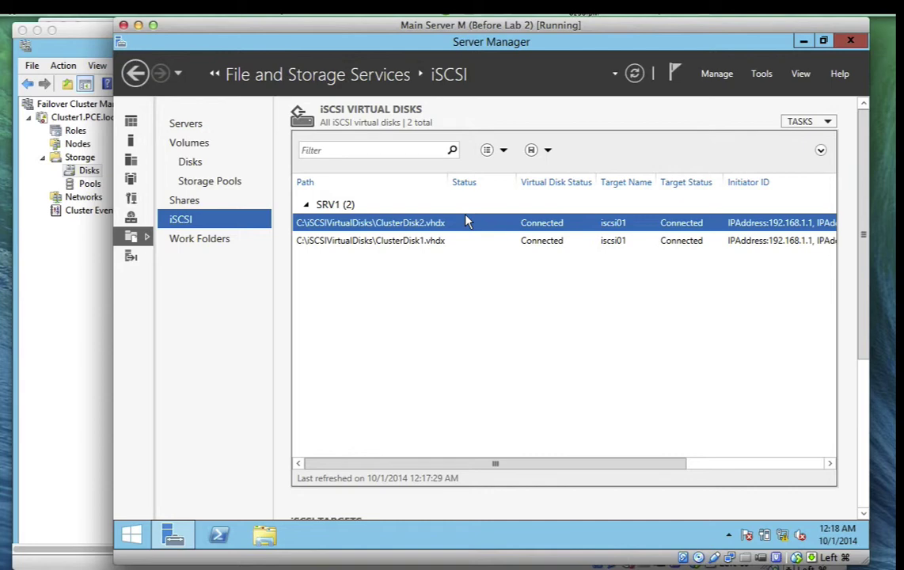
# Start a new iSCSI virtual disk on server SRV1, stored on volume C:
pyautogui.click(827, 122)
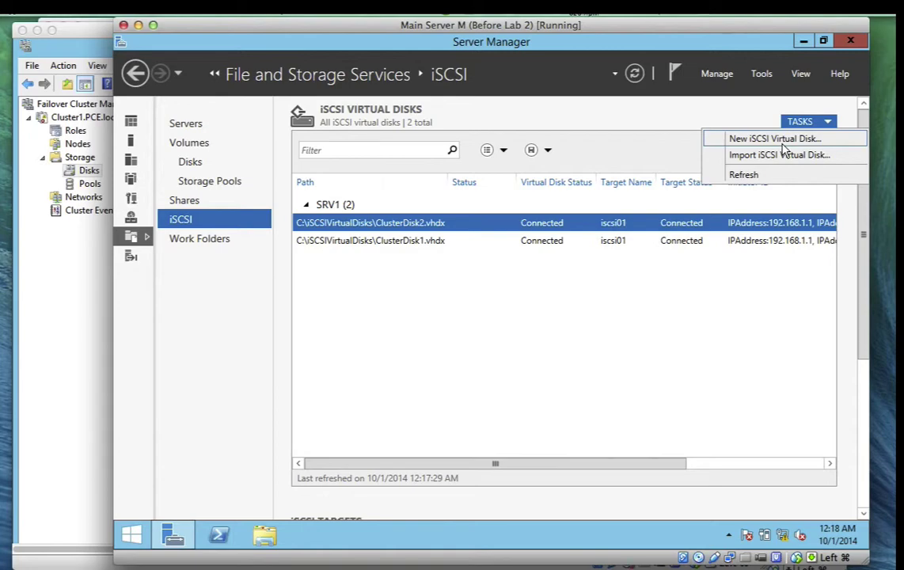
pyautogui.click(781, 140)
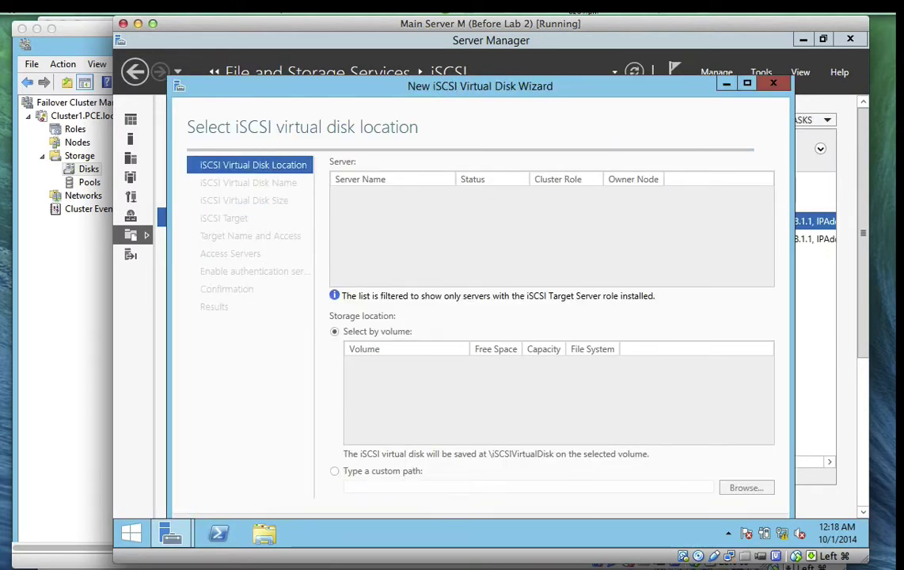
pyautogui.click(509, 7)
pyautogui.click(527, 53)
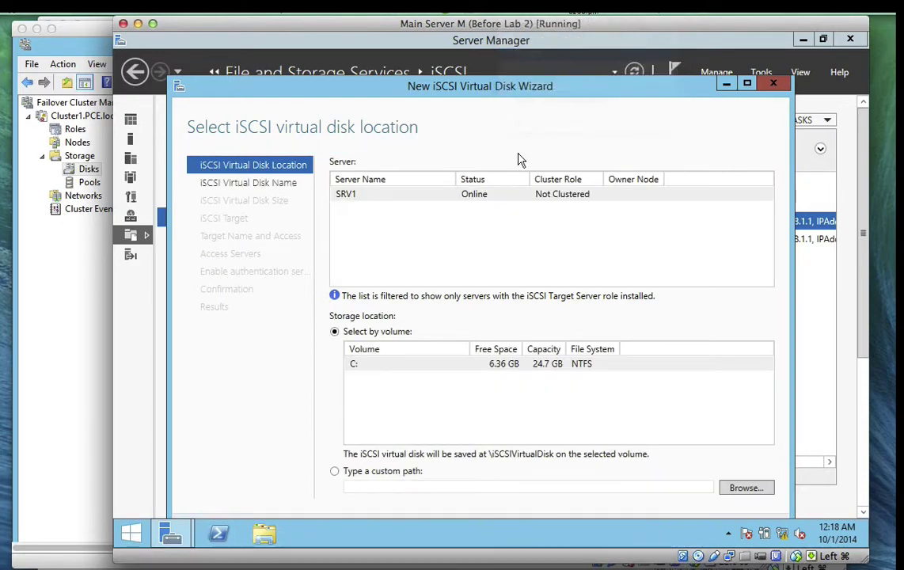
pyautogui.click(419, 199)
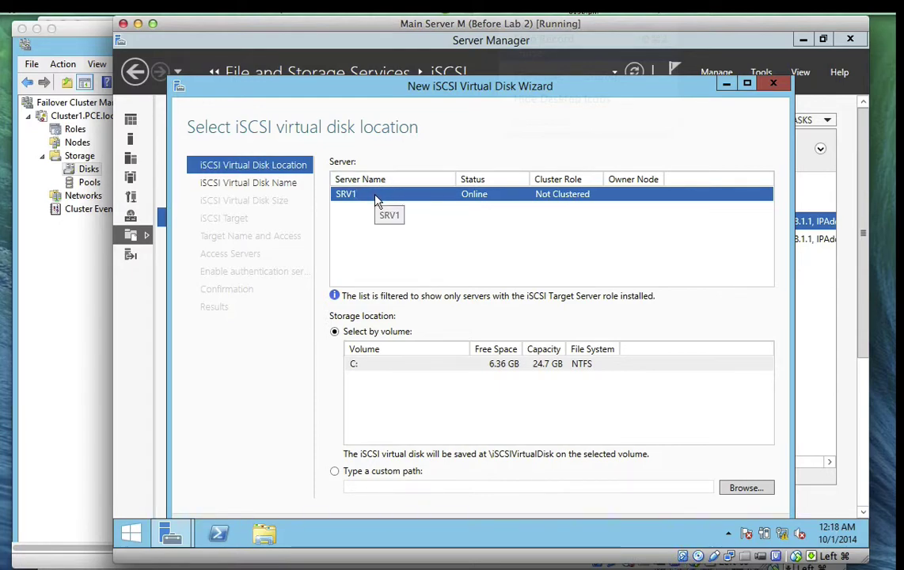
pyautogui.click(366, 365)
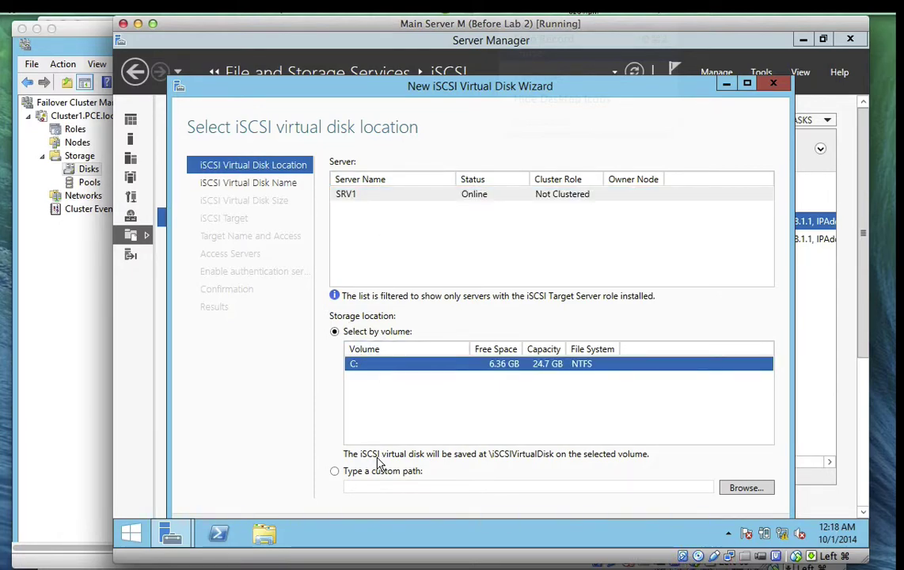
# Rearrange the VM and wizard windows so the whole wizard fits on screen
pyautogui.press('Escape')
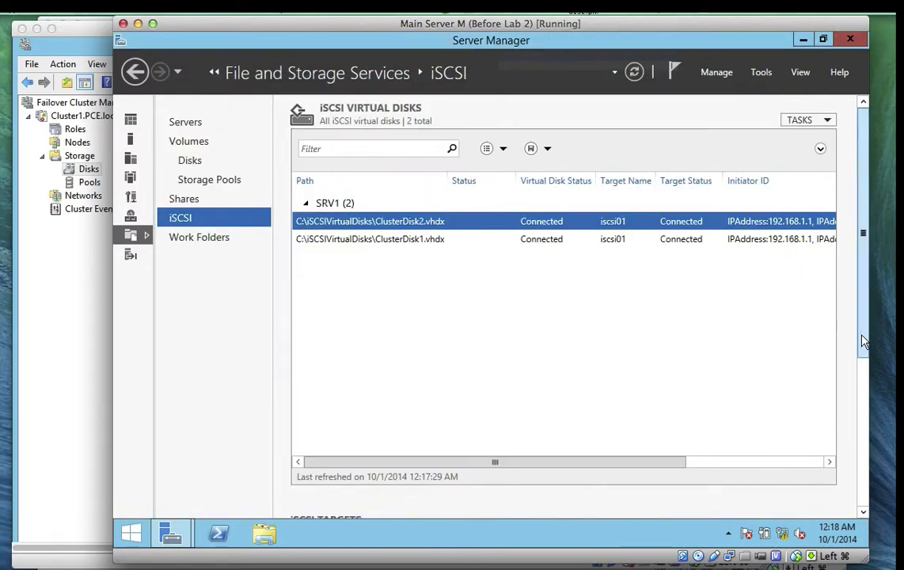
pyautogui.scroll(-2, 861, 337)
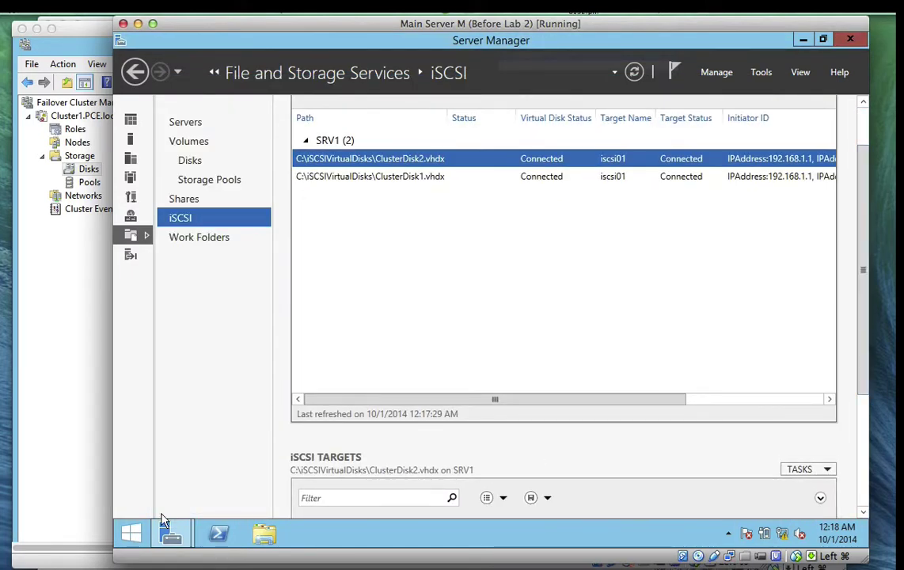
pyautogui.moveTo(182, 542)
pyautogui.click(337, 484)
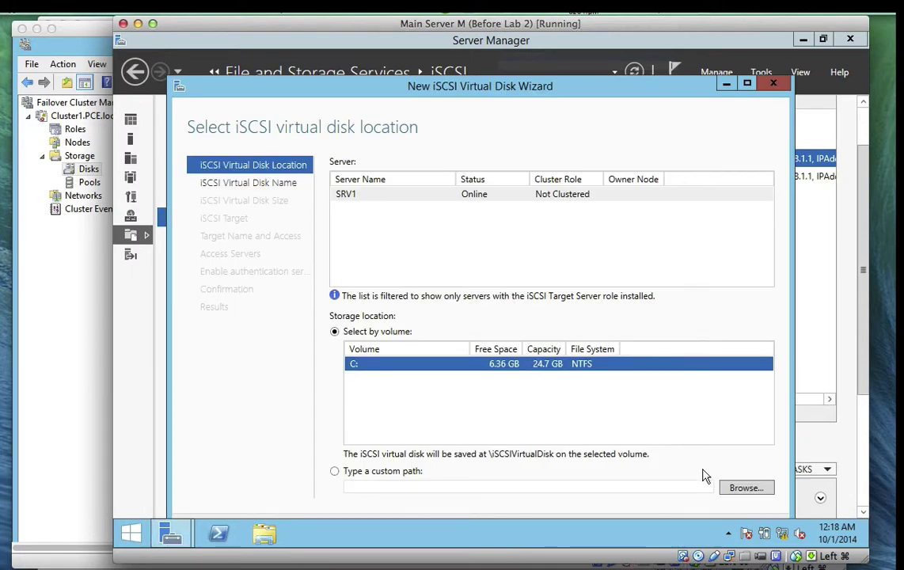
pyautogui.moveTo(869, 388)
pyautogui.mouseDown()
pyautogui.moveTo(894, 384)
pyautogui.moveTo(882, 385)
pyautogui.mouseUp()
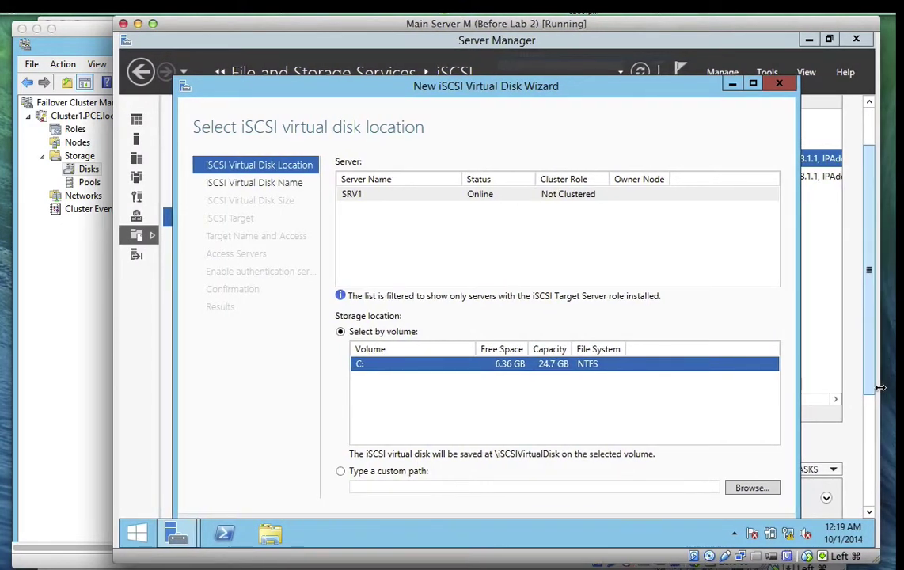
pyautogui.click(874, 389)
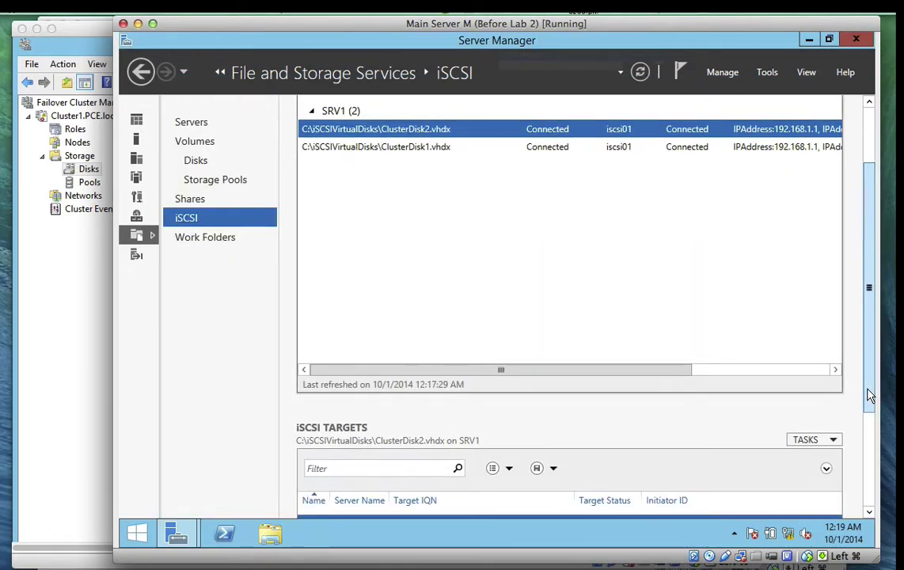
pyautogui.moveTo(873, 358); pyautogui.dragTo(868, 434)
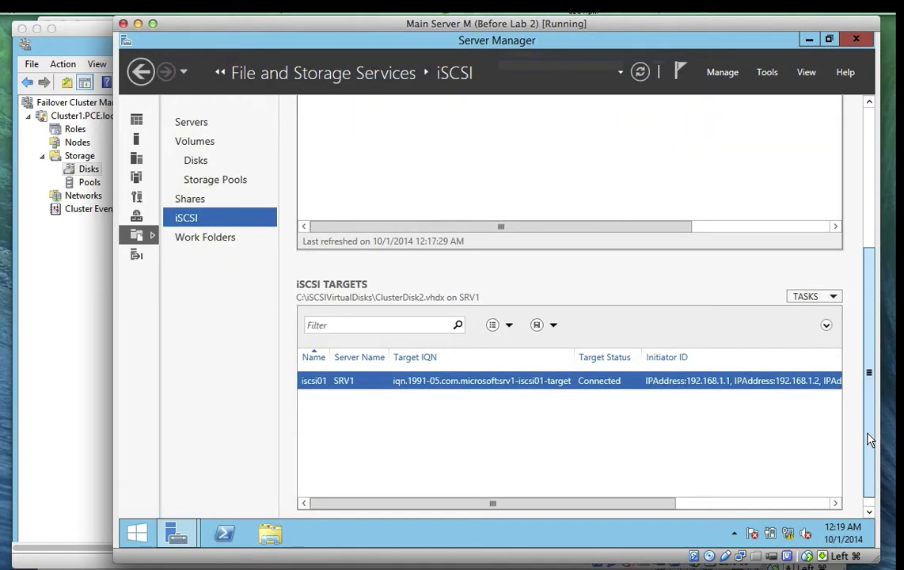
pyautogui.moveTo(176, 533)
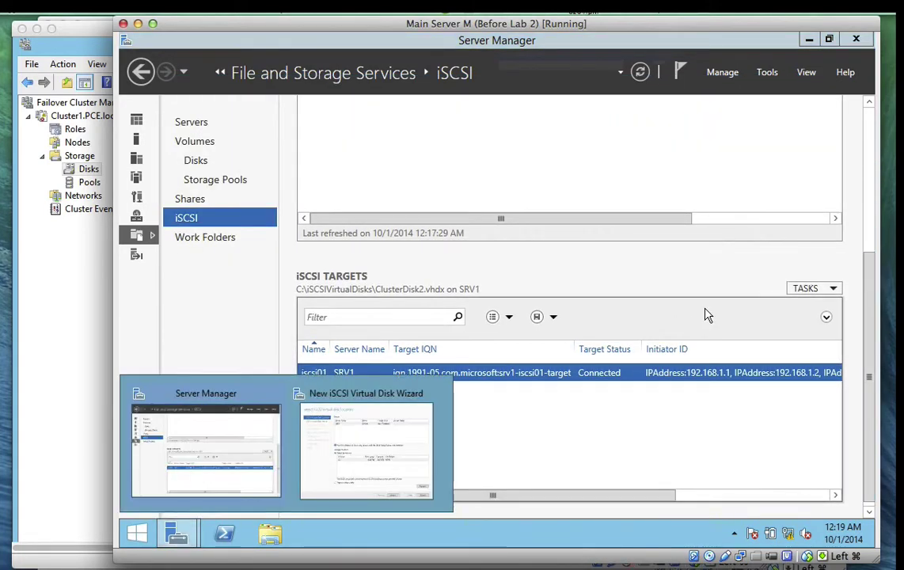
pyautogui.click(426, 399)
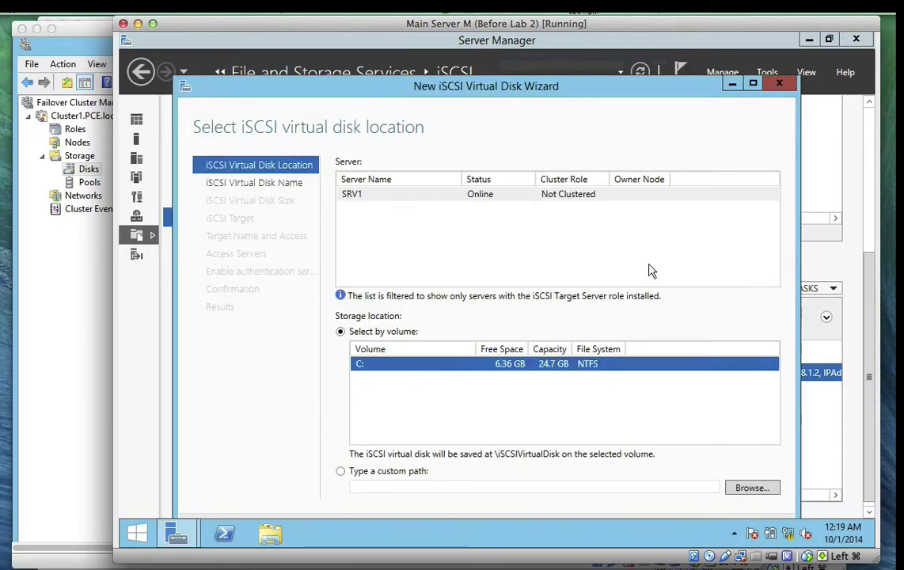
pyautogui.moveTo(556, 89); pyautogui.dragTo(562, 62)
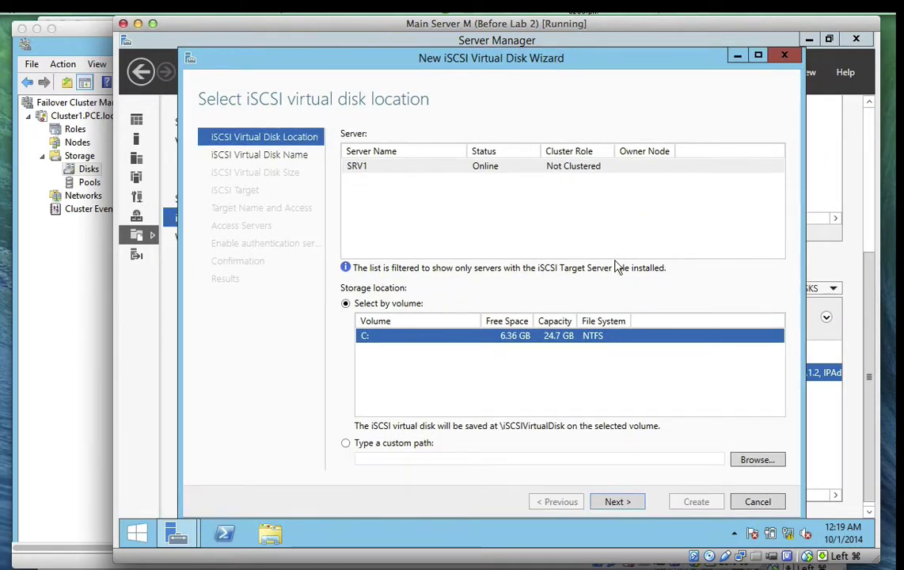
# Name the virtual disk iSCSIDisk1 (C:\iSCSIVirtualDisks\iSCSIDisk1.vhdx) and continue to sizing
pyautogui.click(617, 502)
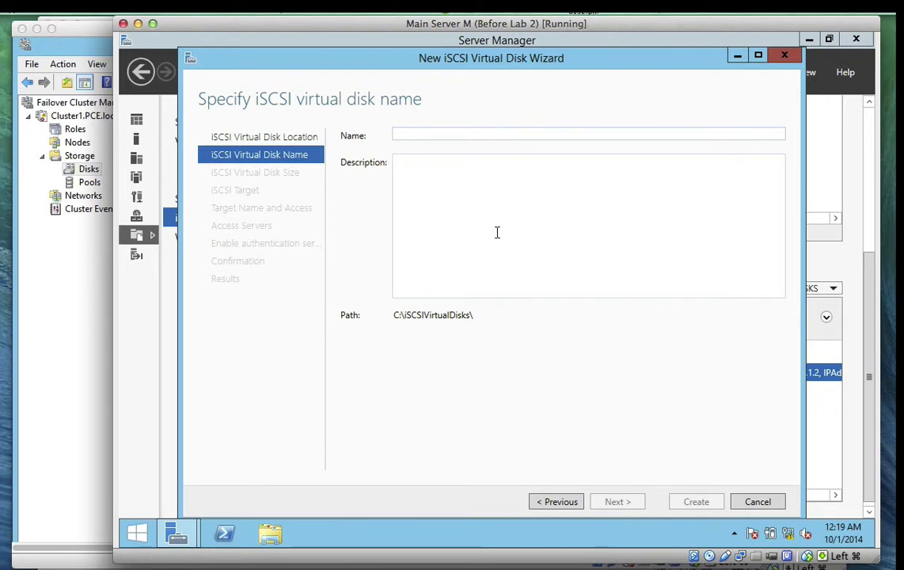
pyautogui.moveTo(333, 226); pyautogui.dragTo(335, 52)
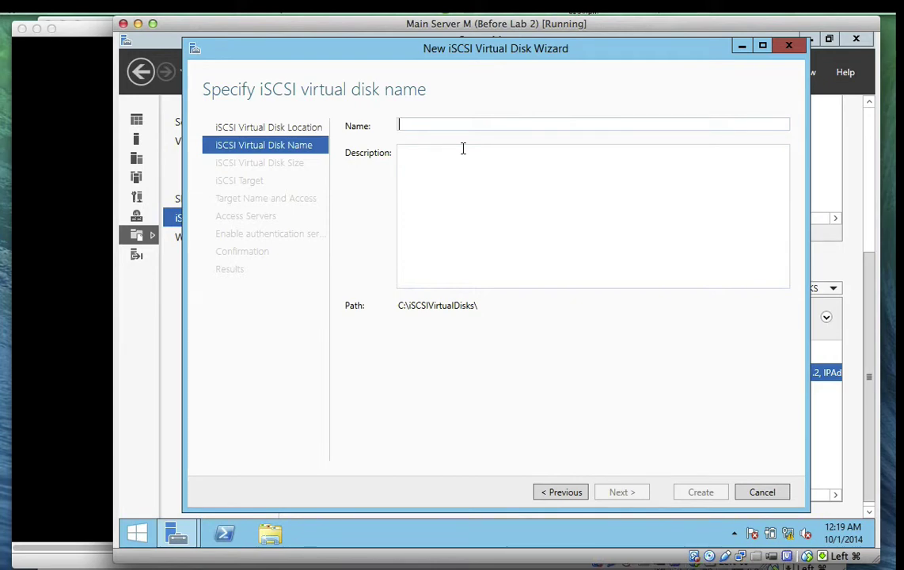
pyautogui.write('iSCS')
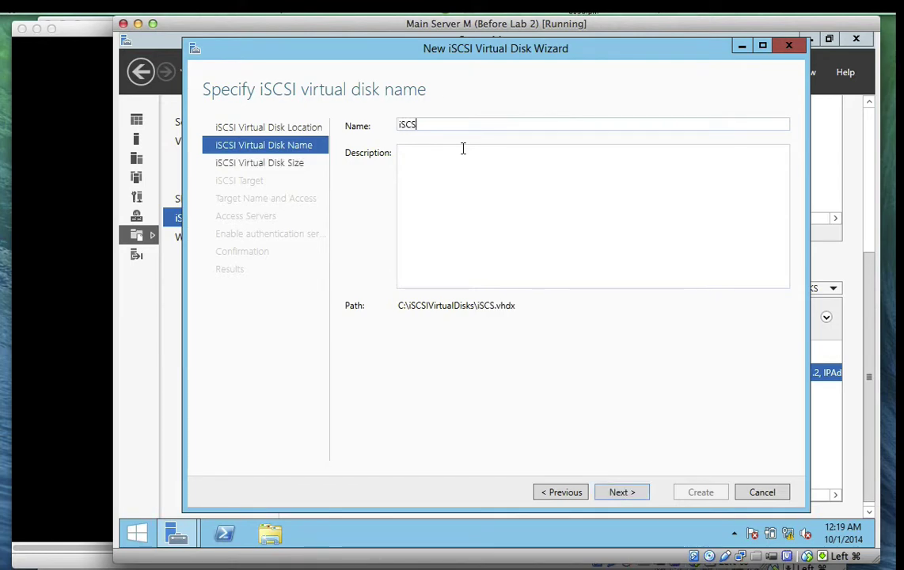
pyautogui.write('IDisk1')
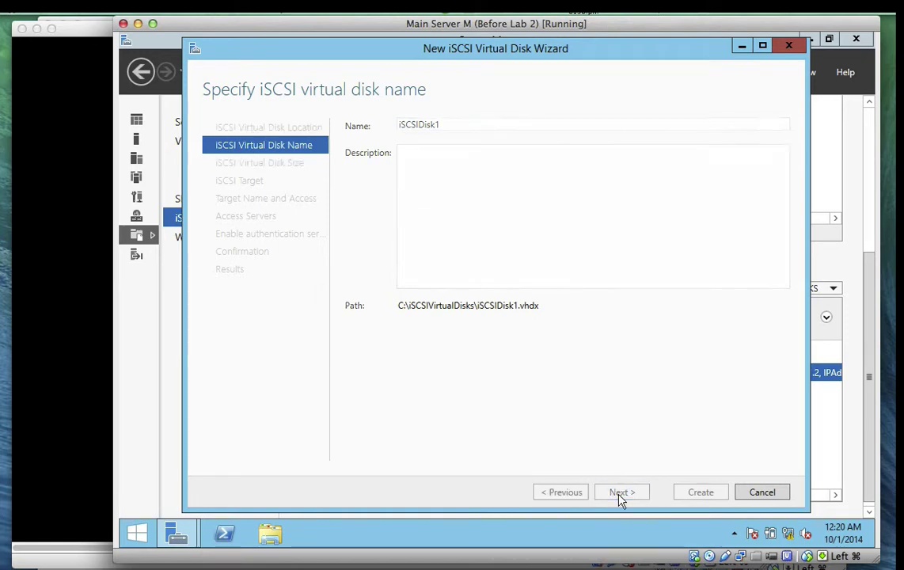
pyautogui.click(621, 493)
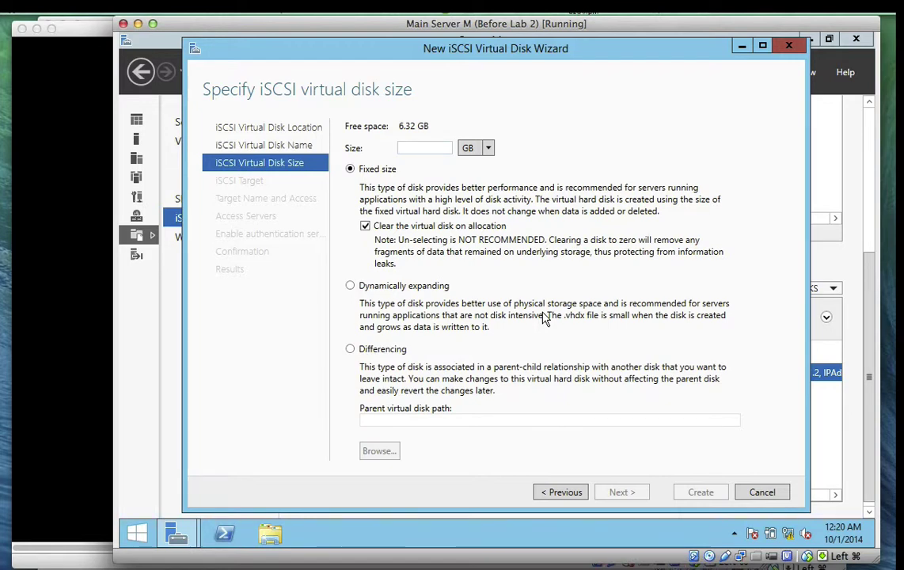
# Set a 1 GB fixed-size disk and assign it to a new iSCSI target instead of iscsi01
pyautogui.write('1')
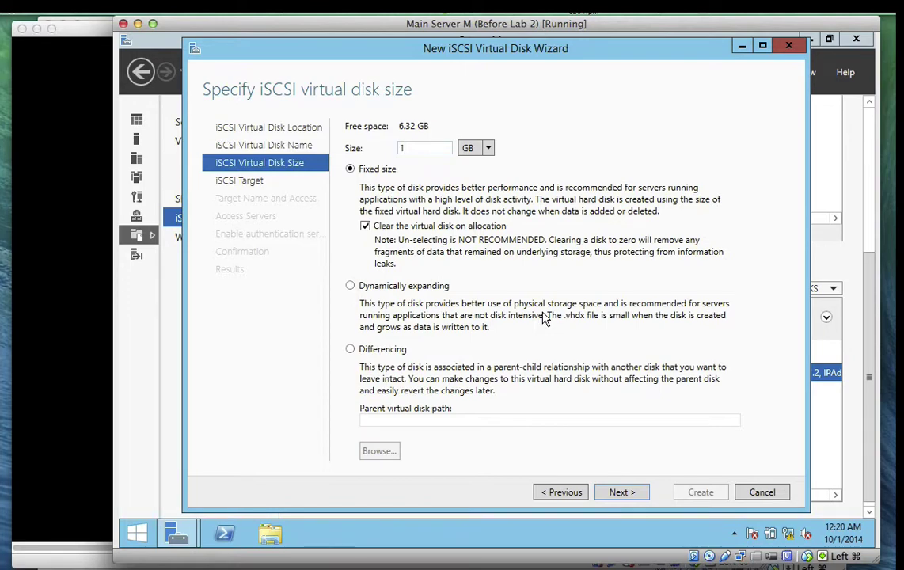
pyautogui.click(615, 493)
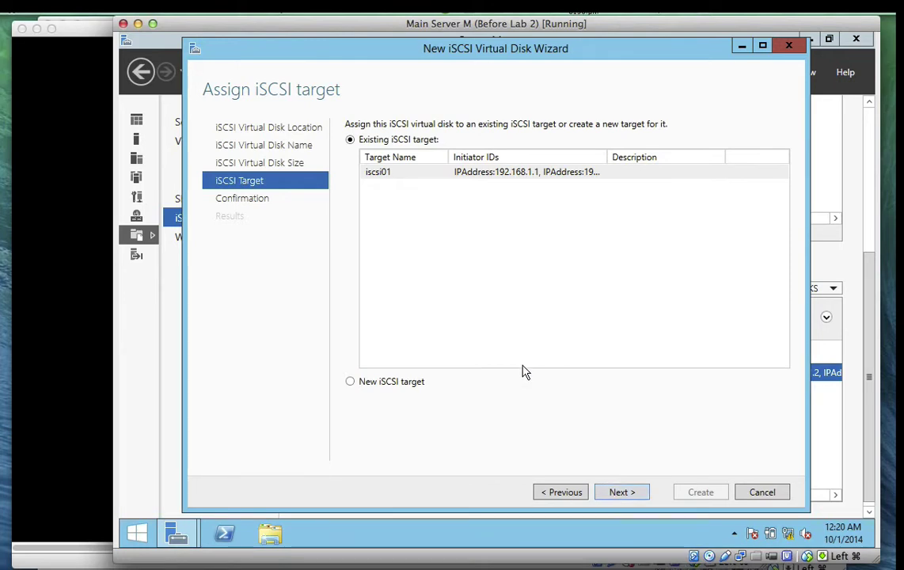
pyautogui.click(394, 385)
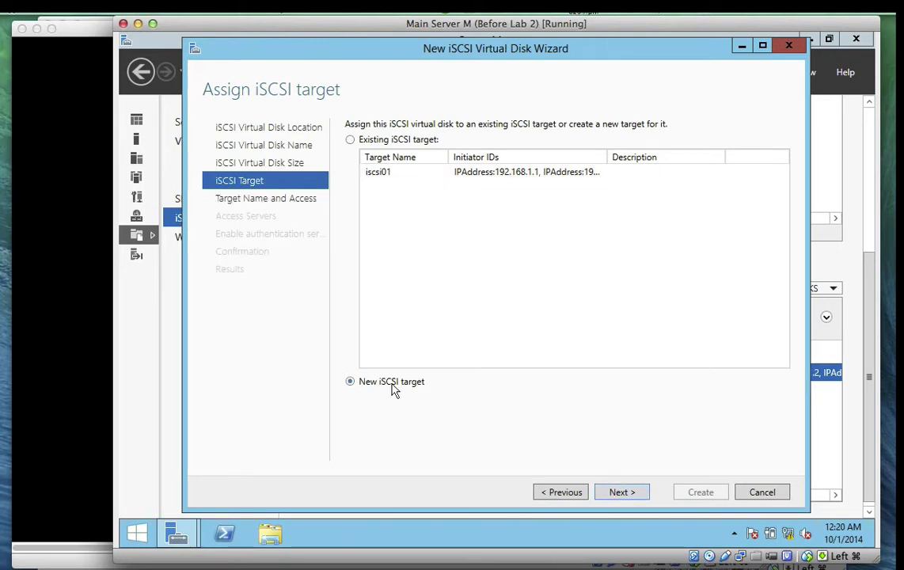
pyautogui.click(622, 493)
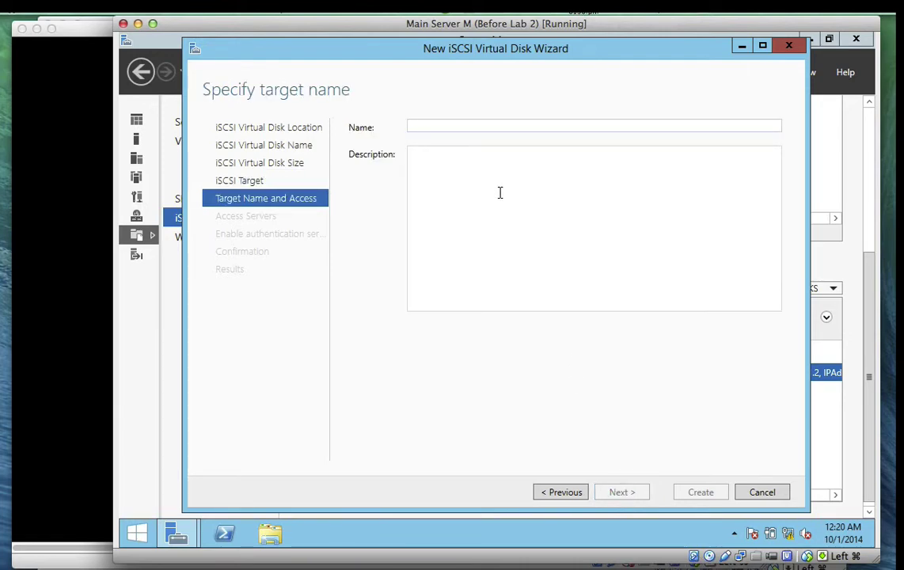
# Name the new iSCSI target PCESRV1 and continue to the access servers step
pyautogui.write('PCE')
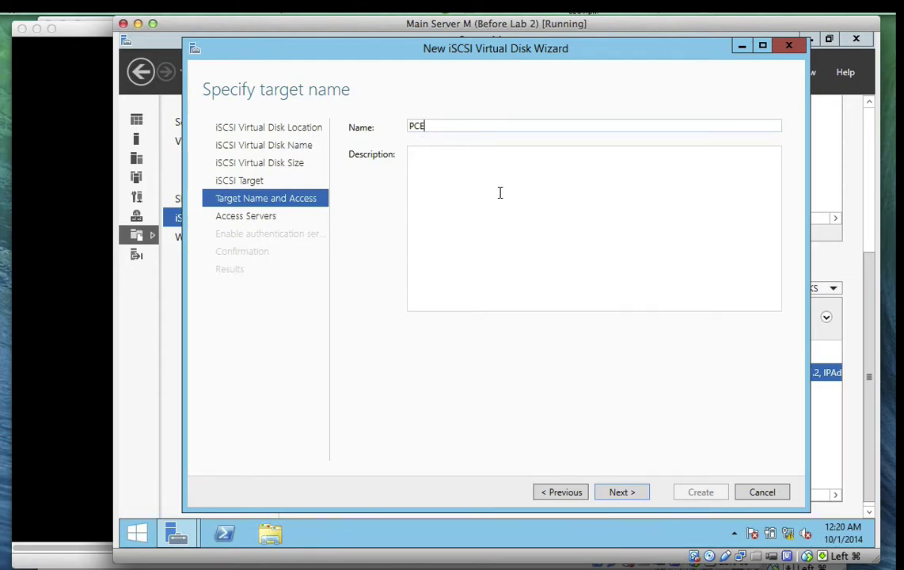
pyautogui.write('SRV1')
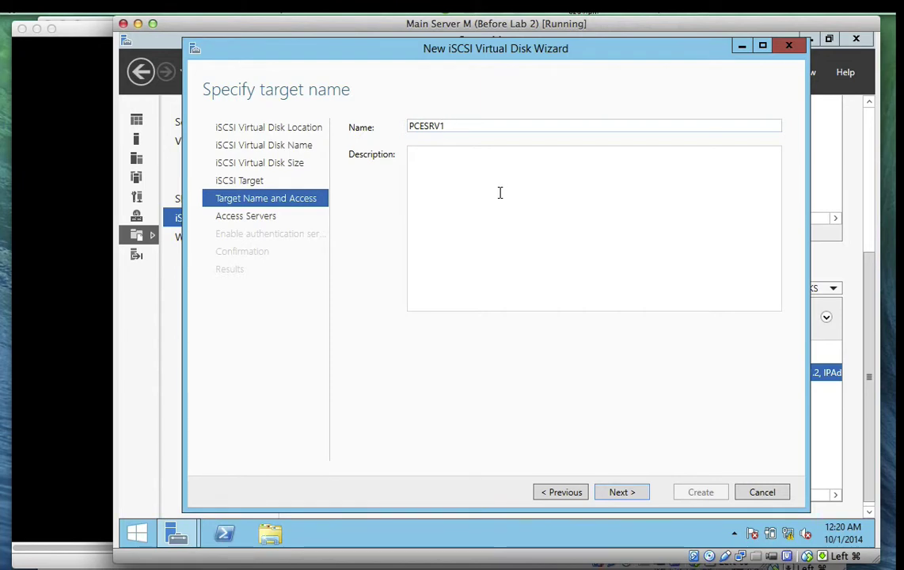
pyautogui.click(621, 493)
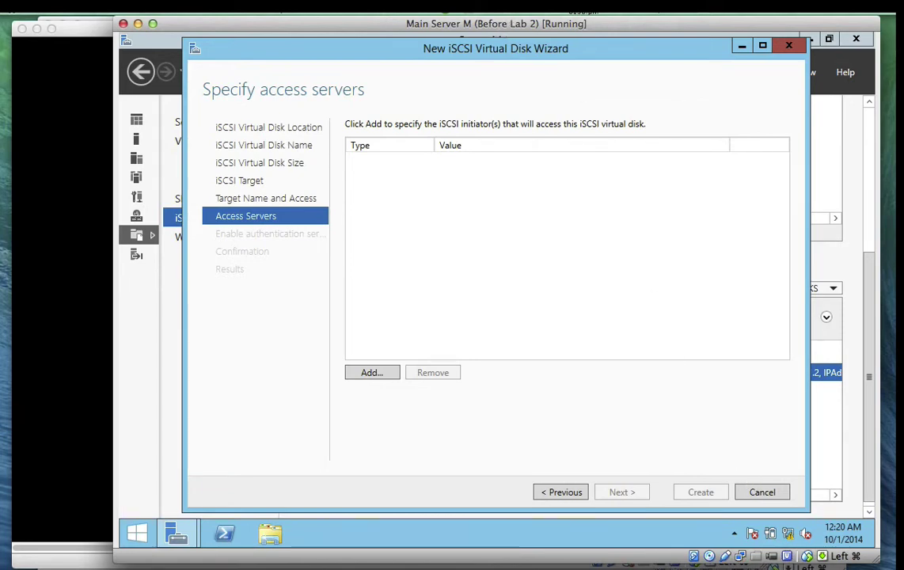
# Close the Ethernet 2 status, details and Network Connections windows to reveal the wizard's access servers step
pyautogui.click(508, 11)
pyautogui.click(525, 53)
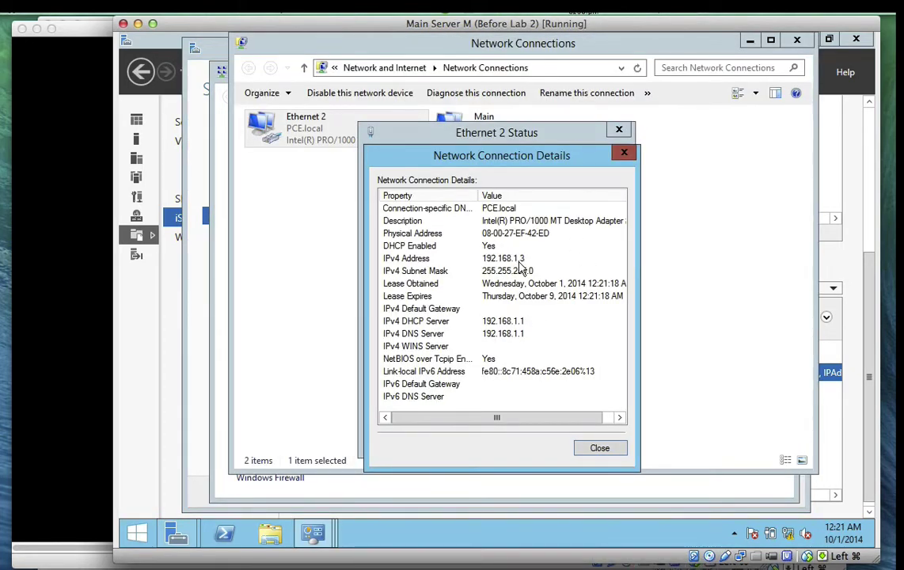
pyautogui.click(599, 448)
pyautogui.click(599, 440)
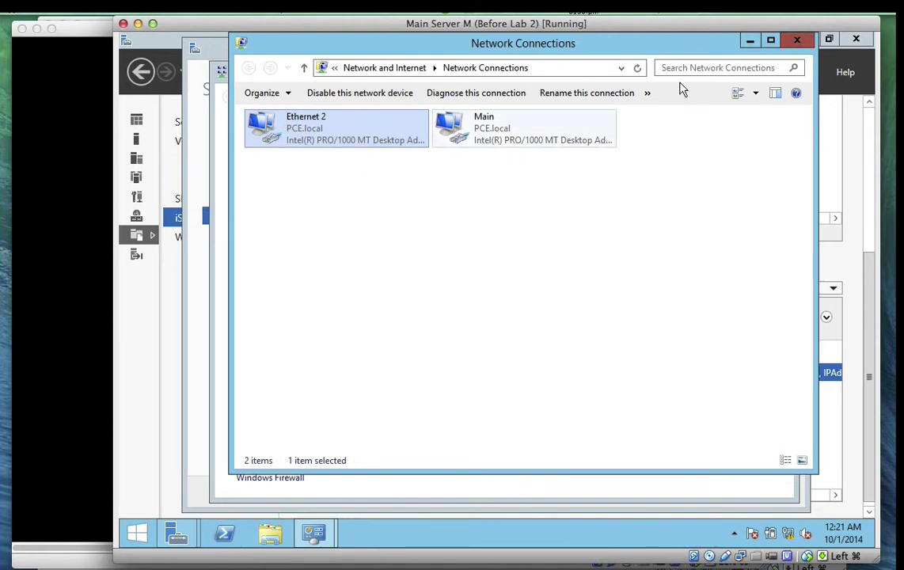
pyautogui.click(797, 40)
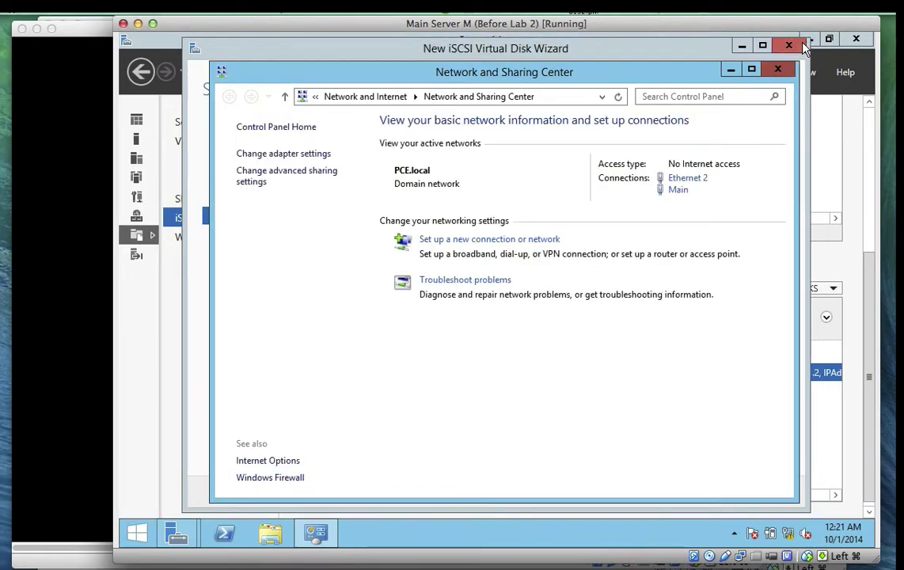
pyautogui.click(731, 71)
pyautogui.click(478, 22)
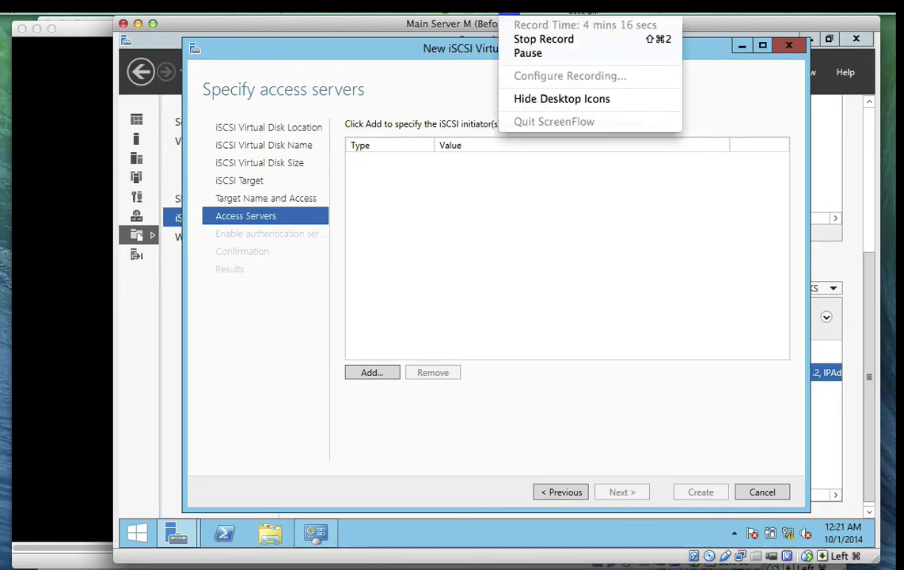
# Add initiator IP address 192.168.1.1 as an allowed access server
pyautogui.click(526, 53)
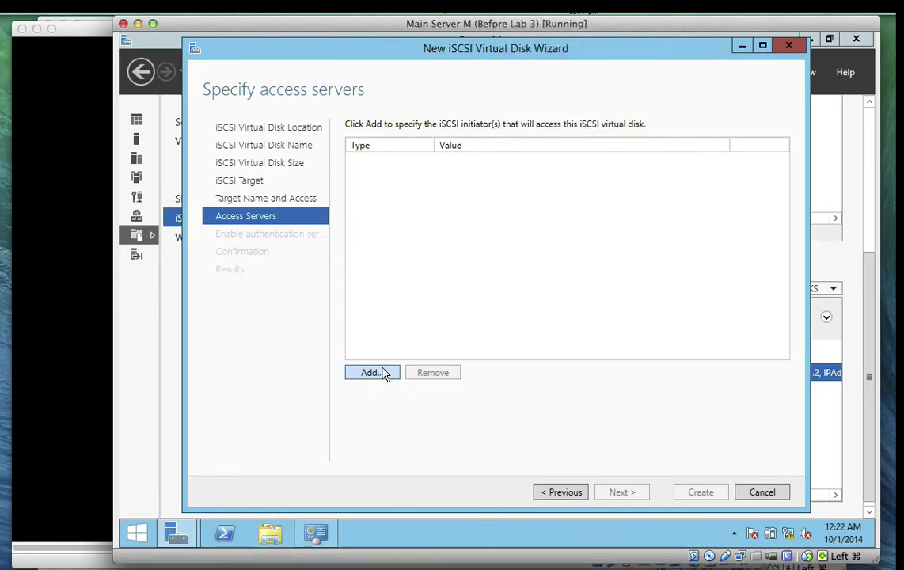
pyautogui.click(375, 372)
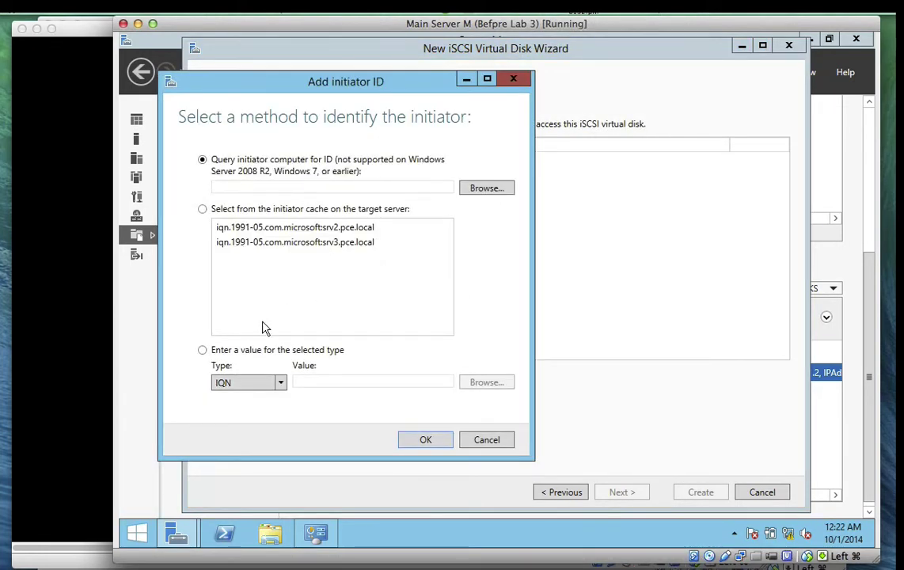
pyautogui.click(202, 350)
pyautogui.click(281, 387)
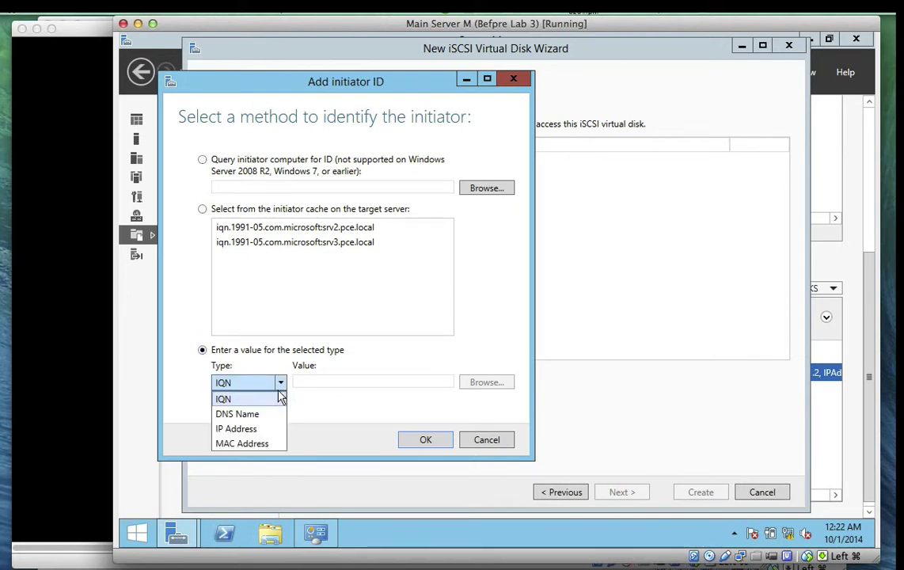
pyautogui.click(261, 432)
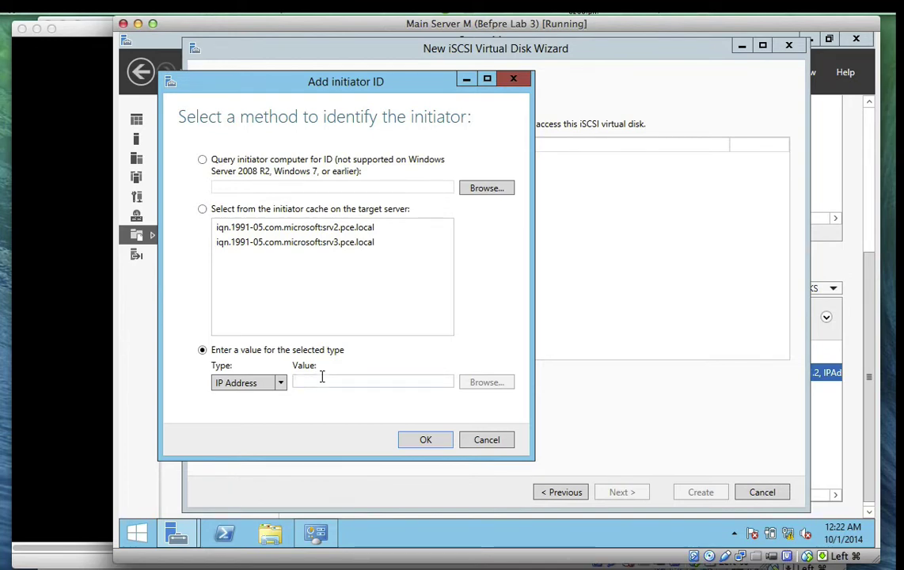
pyautogui.click(321, 377)
pyautogui.write('192')
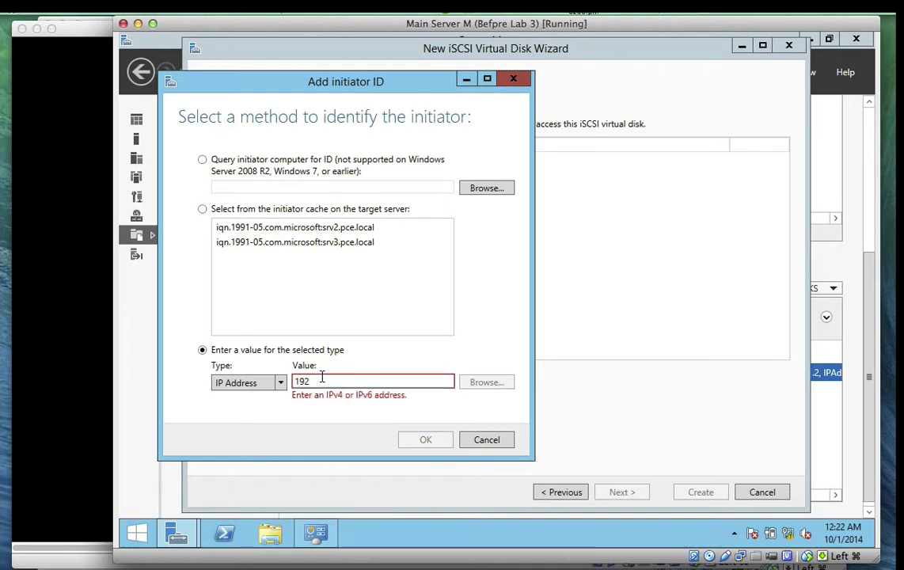
pyautogui.write('.168.1.1')
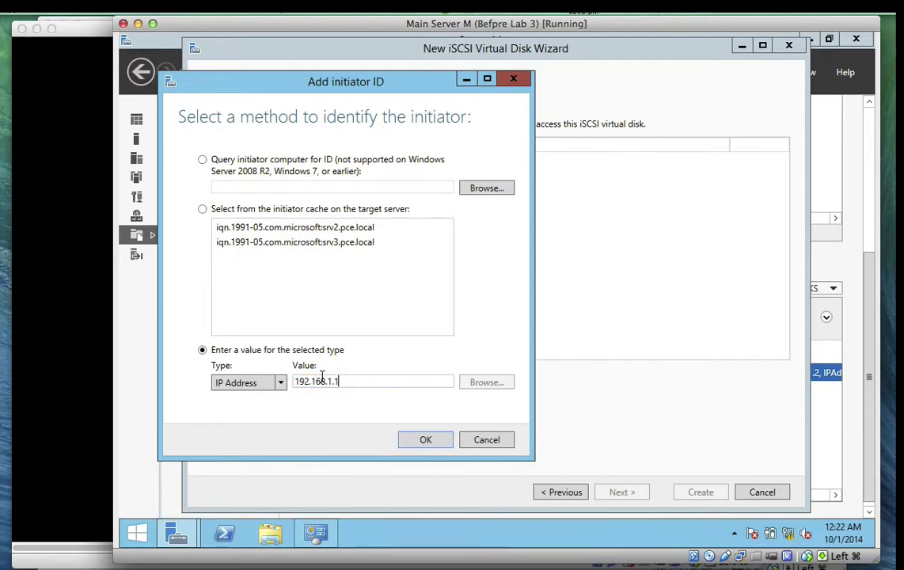
pyautogui.click(433, 443)
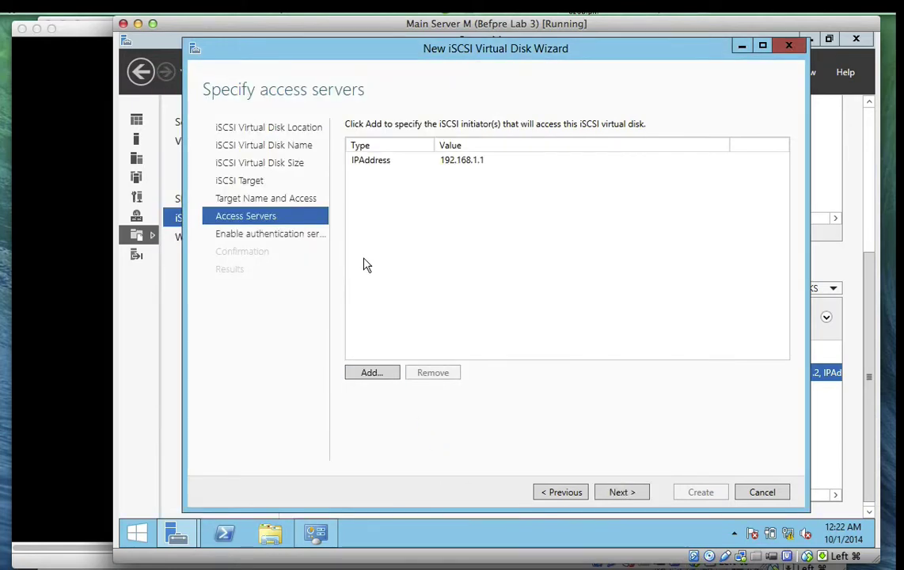
# Add initiator IP address 192.168.1.3 and continue to the authentication step
pyautogui.click(366, 375)
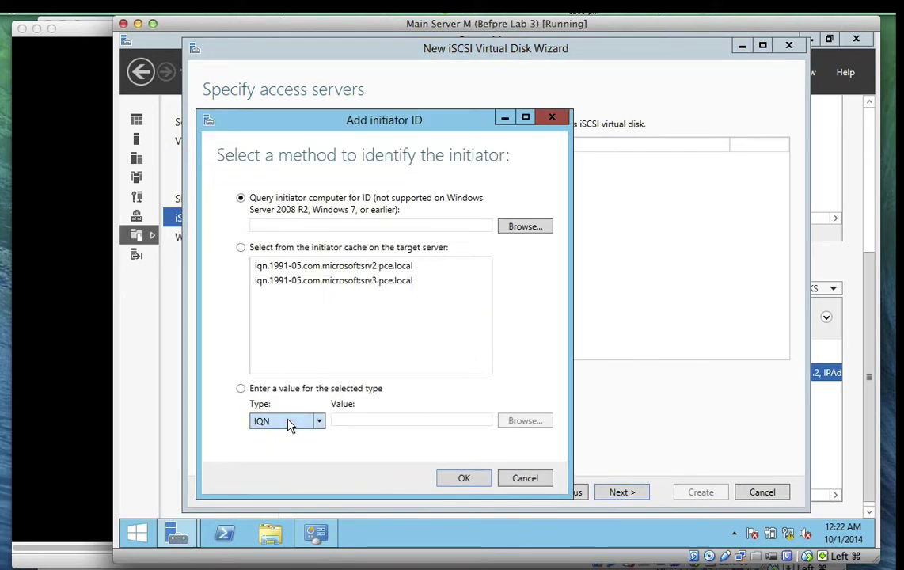
pyautogui.click(241, 388)
pyautogui.click(316, 422)
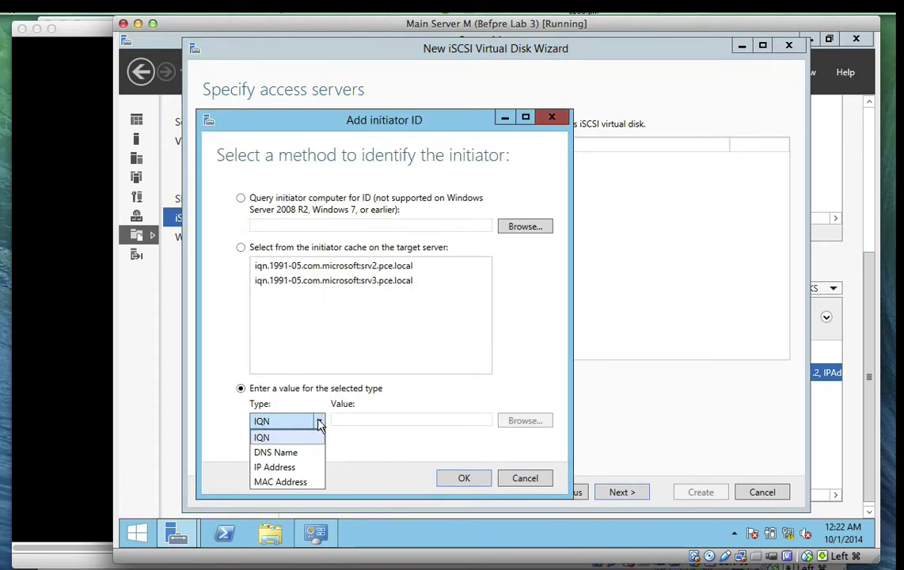
pyautogui.click(299, 467)
pyautogui.click(373, 421)
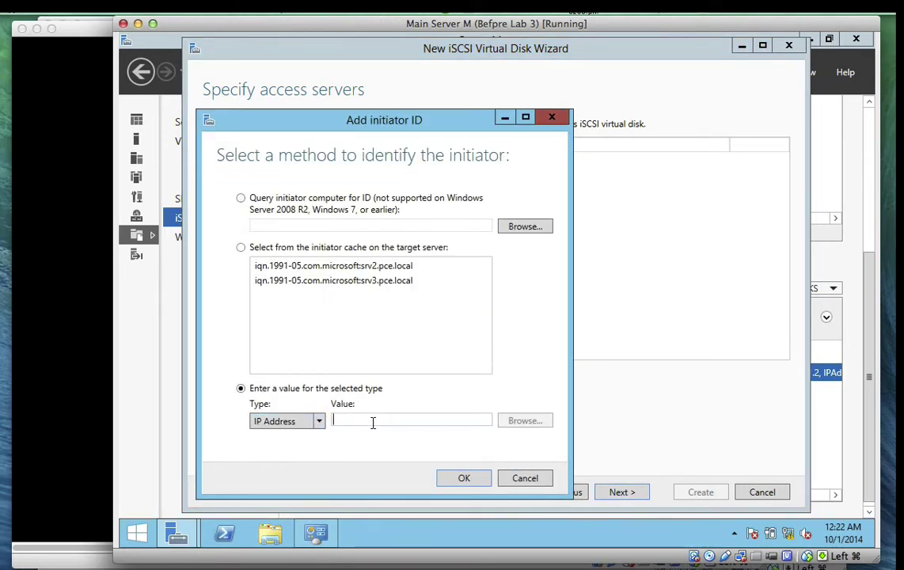
pyautogui.write('192.168')
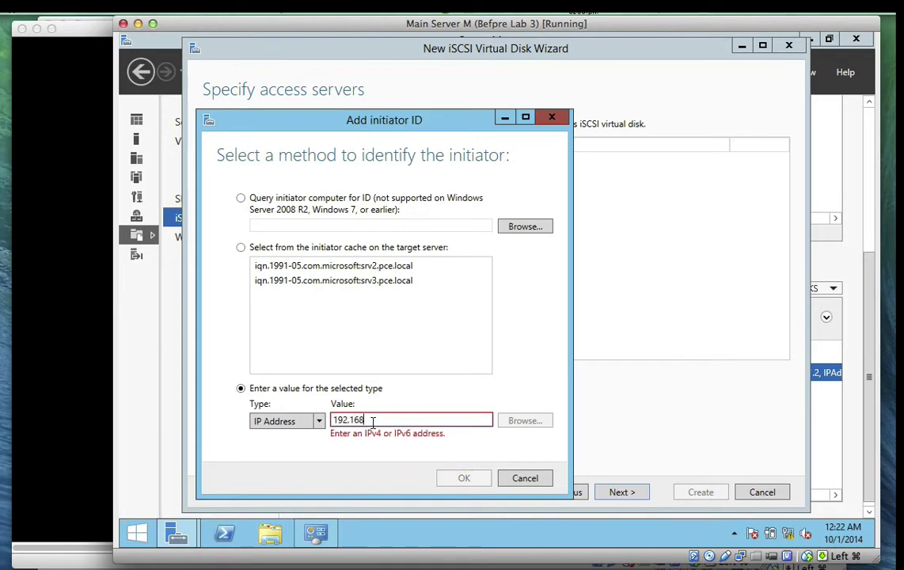
pyautogui.write('.1.3')
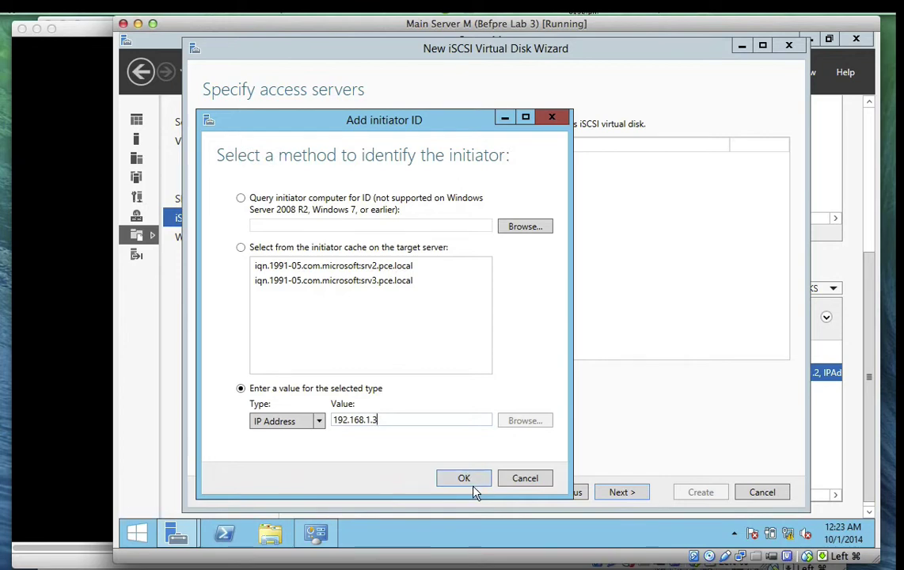
pyautogui.click(467, 479)
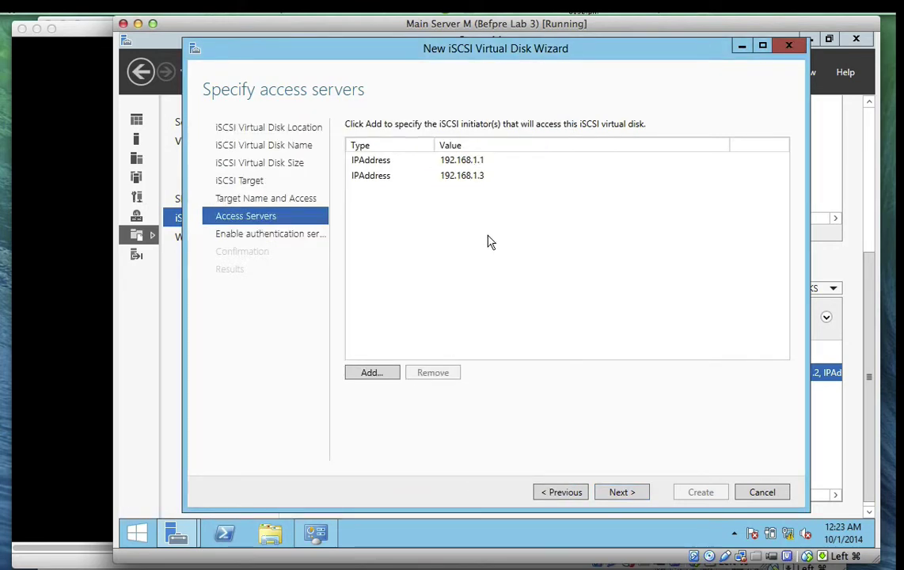
pyautogui.click(619, 494)
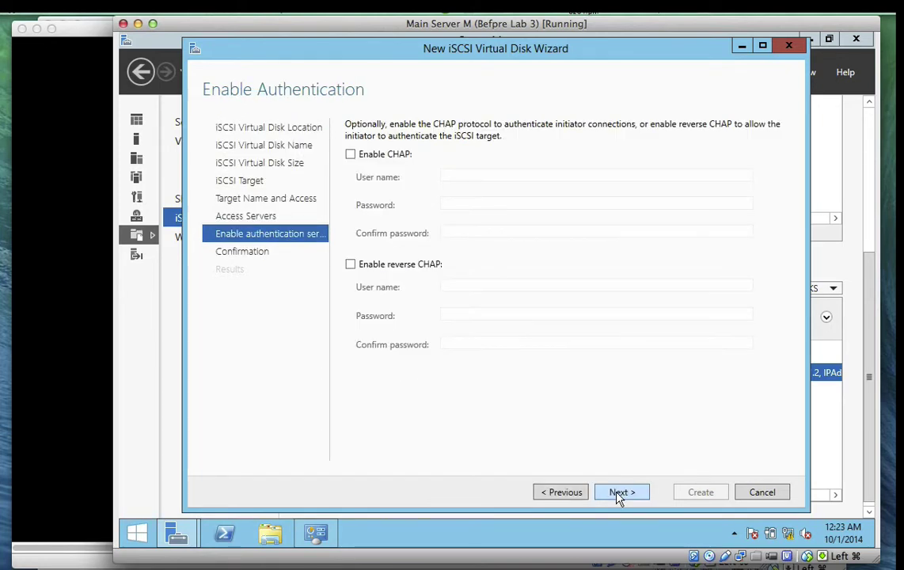
# Leave CHAP off and create the 1 GB iSCSIDisk1 disk with its new target
pyautogui.click(621, 494)
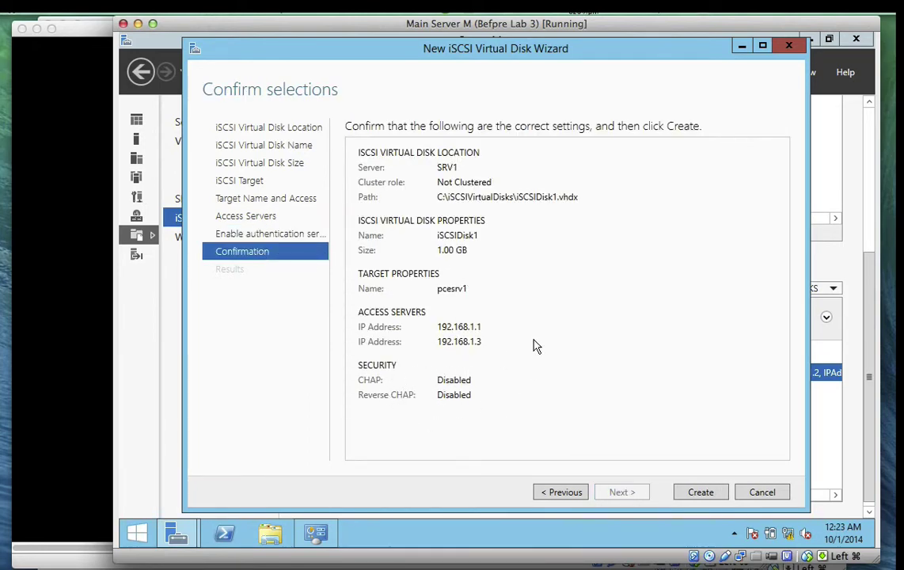
pyautogui.click(701, 492)
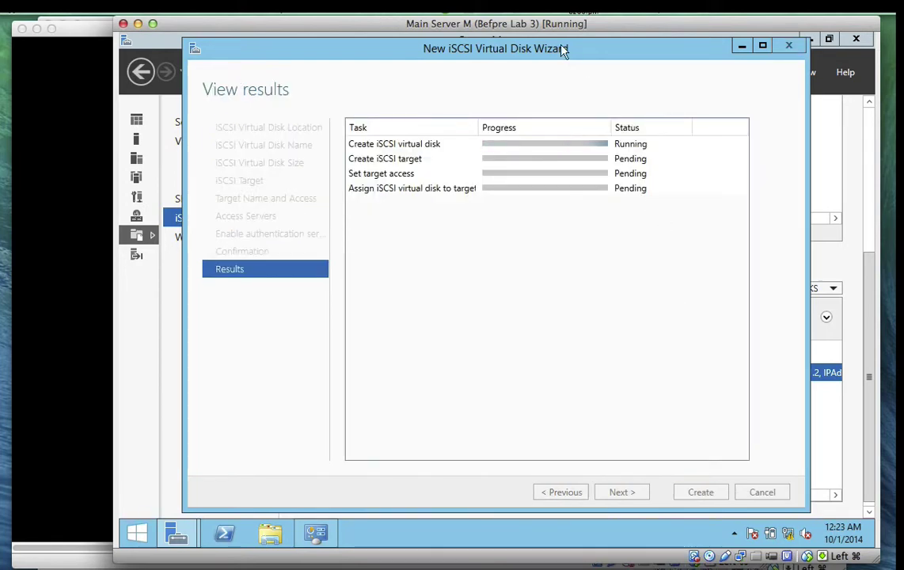
pyautogui.click(513, 12)
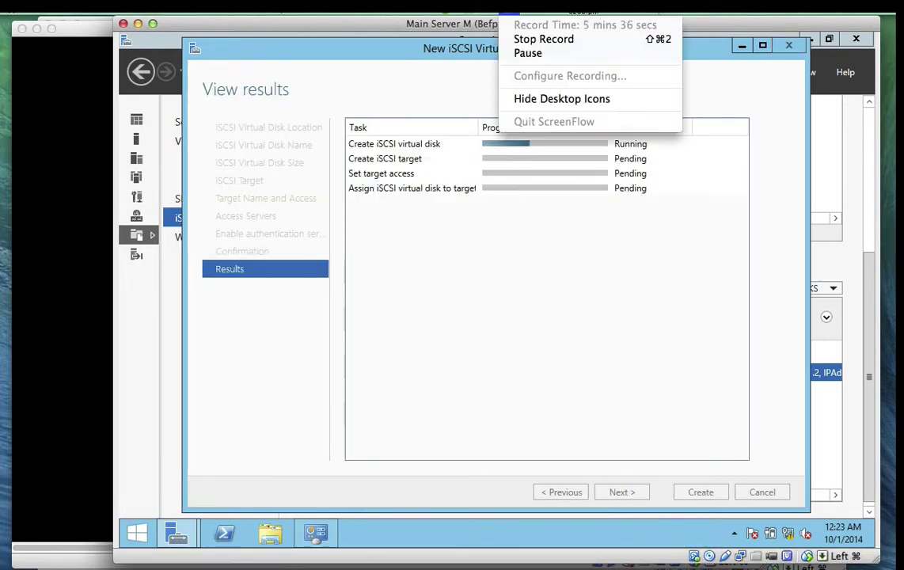
pyautogui.click(528, 54)
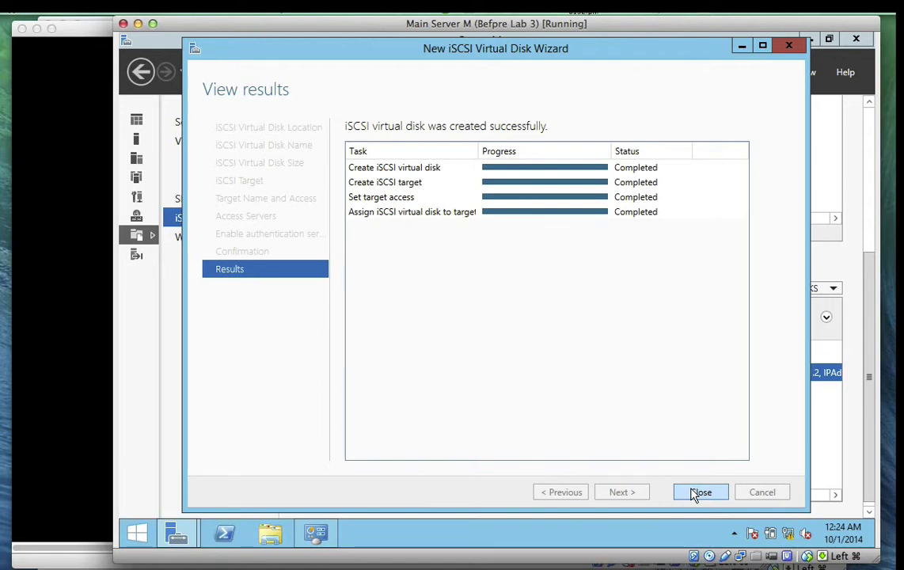
# Close the finished wizard, sign in to SRV2 with the administrator password, and reveal the Dashboard
pyautogui.click(695, 493)
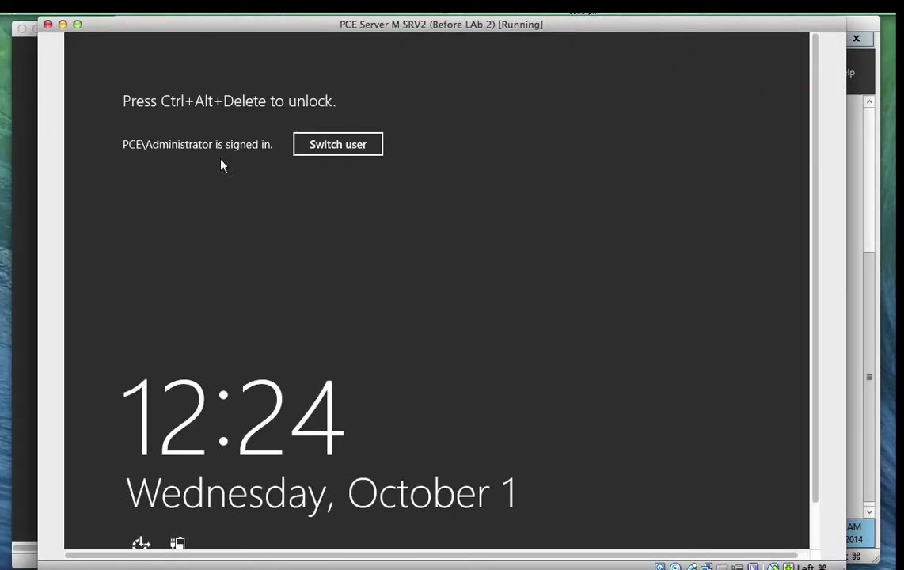
pyautogui.click(142, 7)
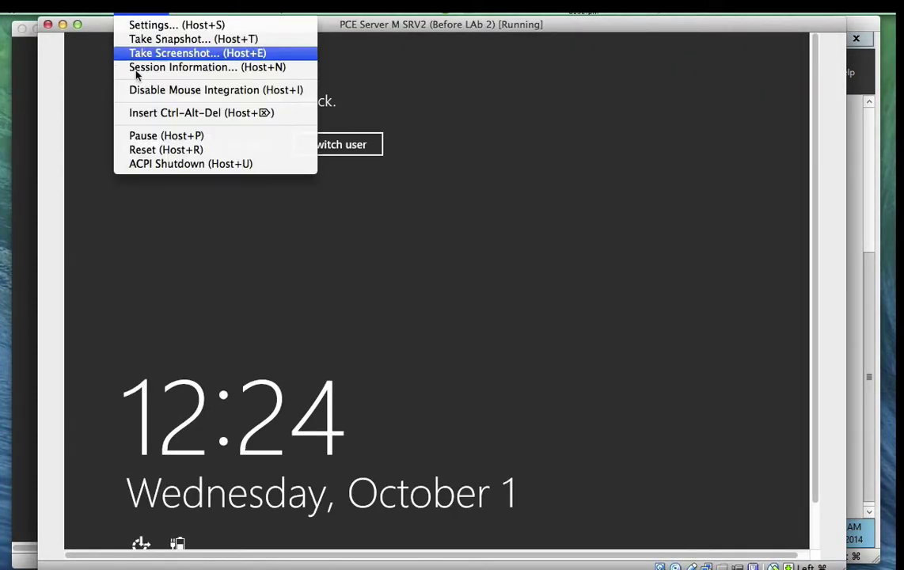
pyautogui.click(138, 115)
pyautogui.write('Pa$$w0rd')
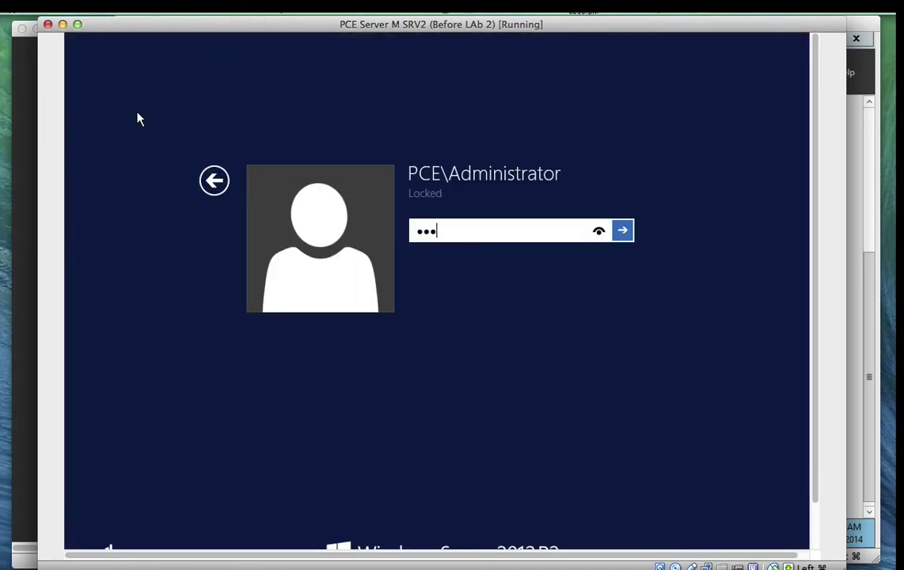
pyautogui.press('Return')
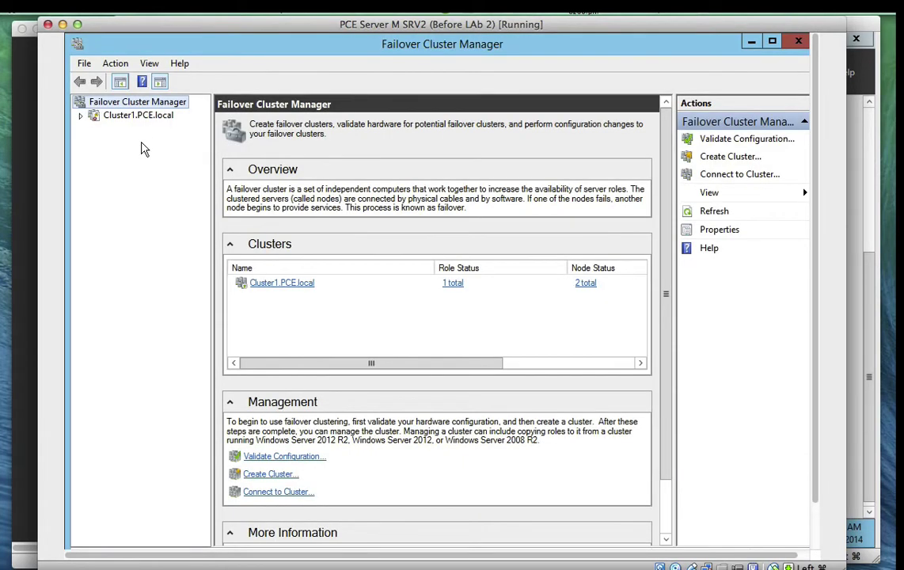
pyautogui.click(750, 43)
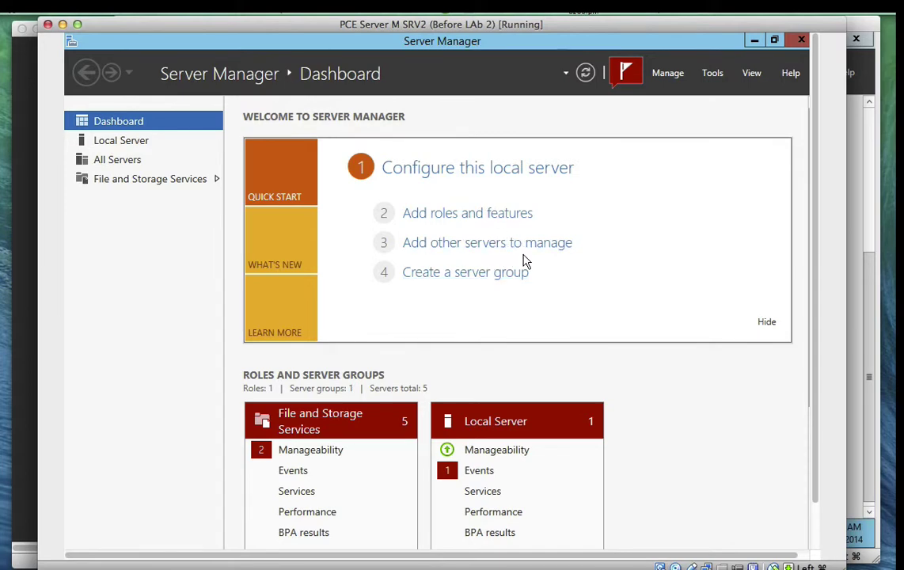
# Start a role-based Add Roles and Features install on SRV2.PCE.local and reach the server roles page
pyautogui.click(473, 214)
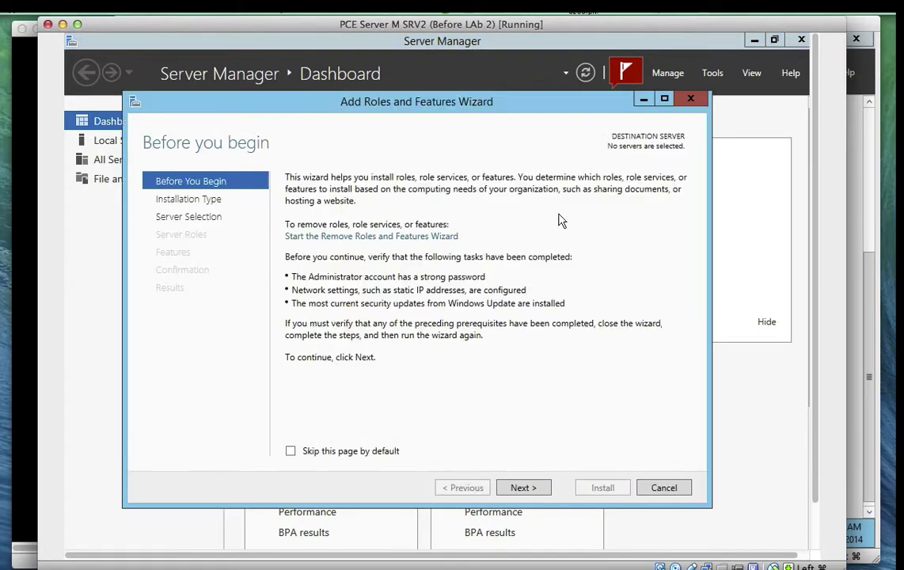
pyautogui.click(523, 488)
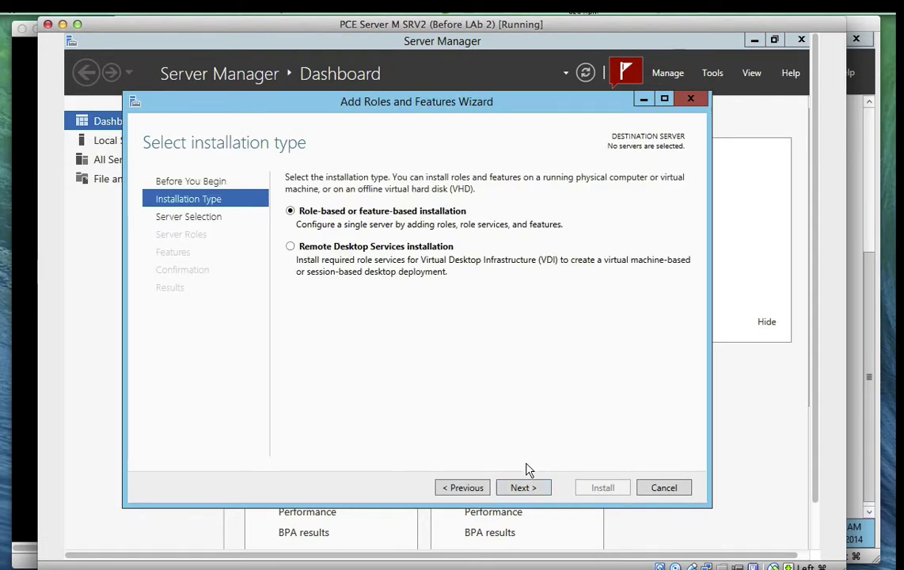
pyautogui.click(524, 487)
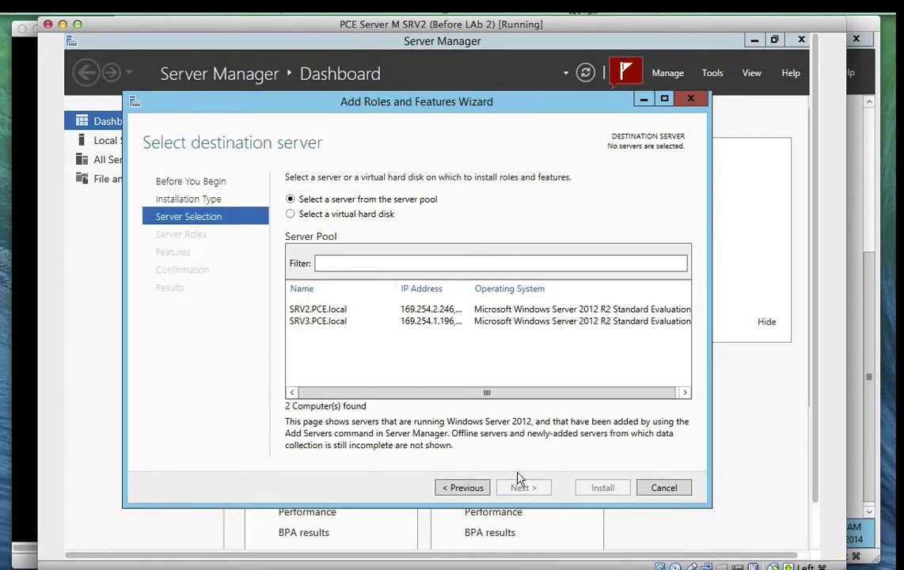
pyautogui.click(364, 308)
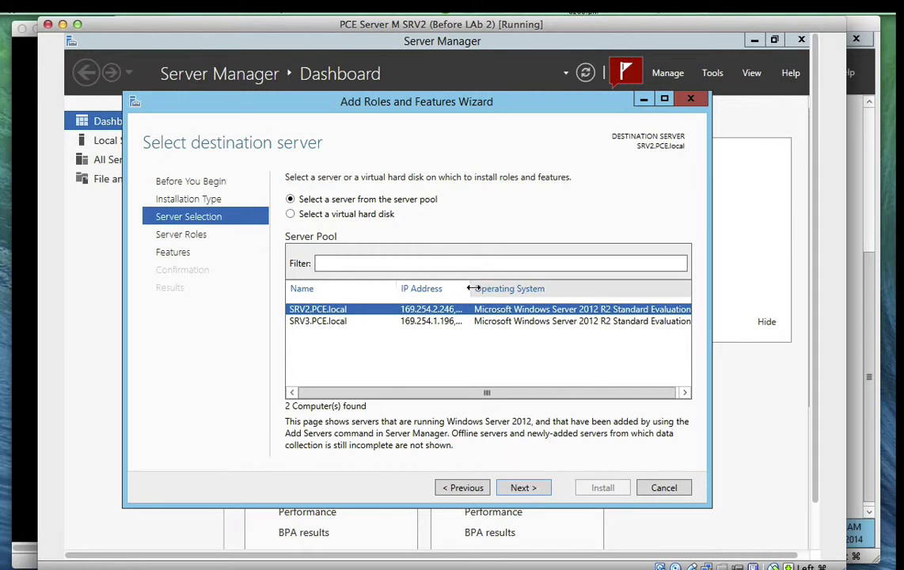
pyautogui.moveTo(471, 288); pyautogui.dragTo(560, 289)
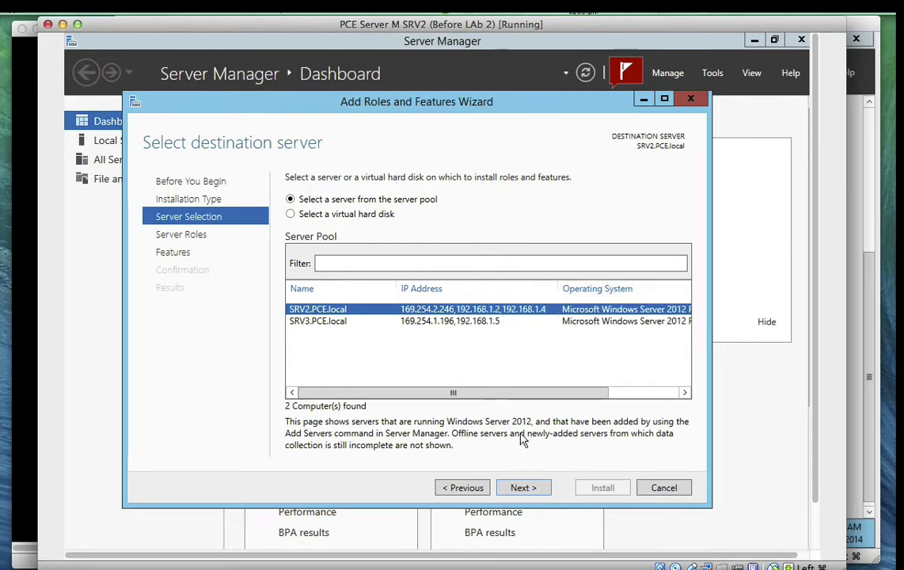
pyautogui.click(526, 488)
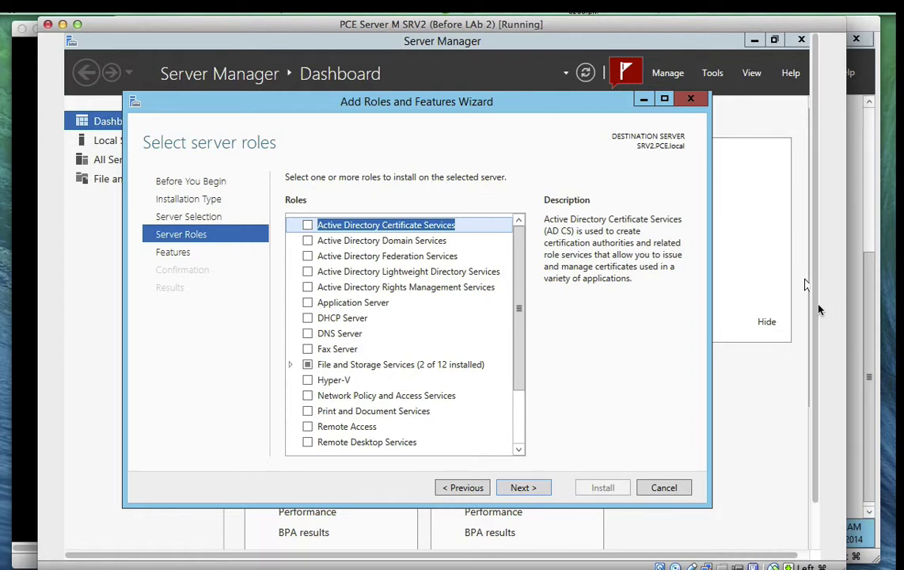
pyautogui.scroll(-2, 817, 309)
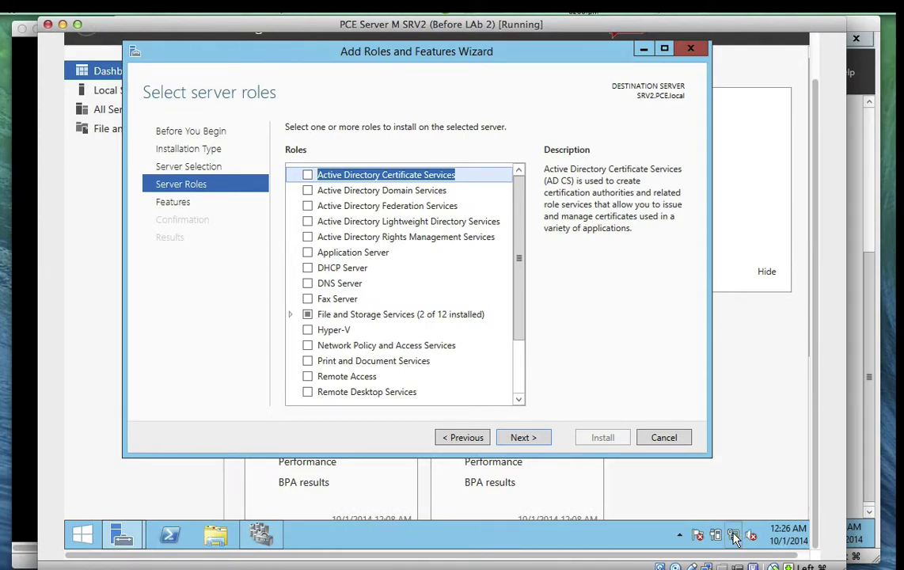
pyautogui.rightClick(734, 538)
pyautogui.press('Escape')
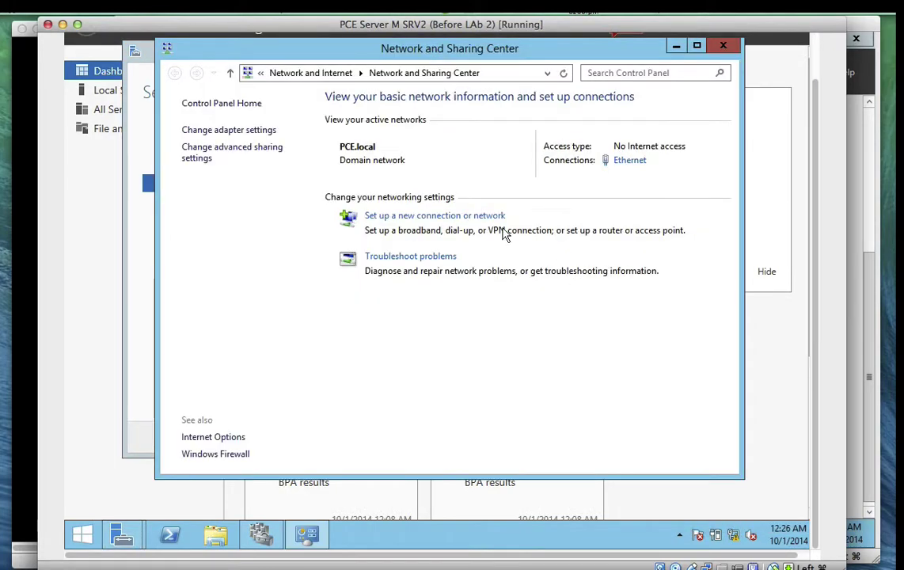
pyautogui.click(265, 130)
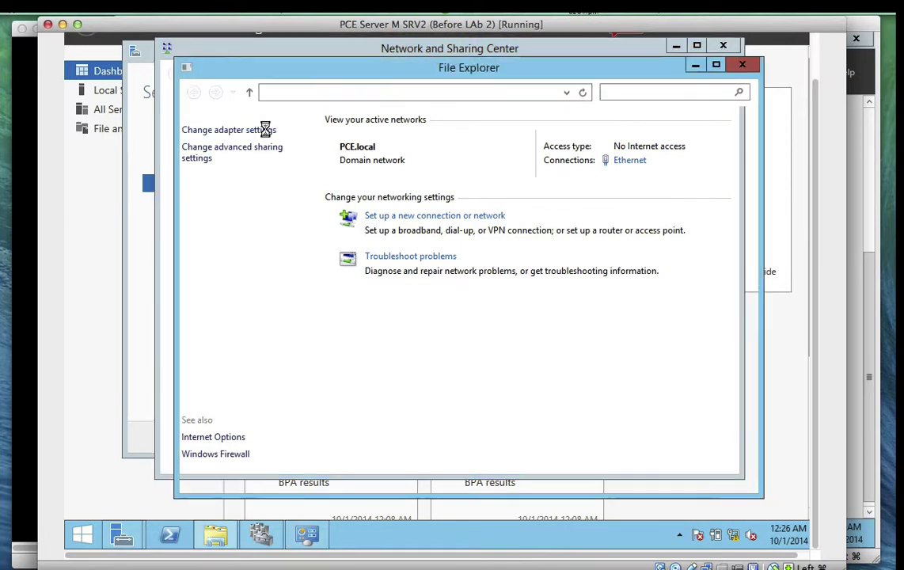
pyautogui.click(739, 70)
pyautogui.click(723, 45)
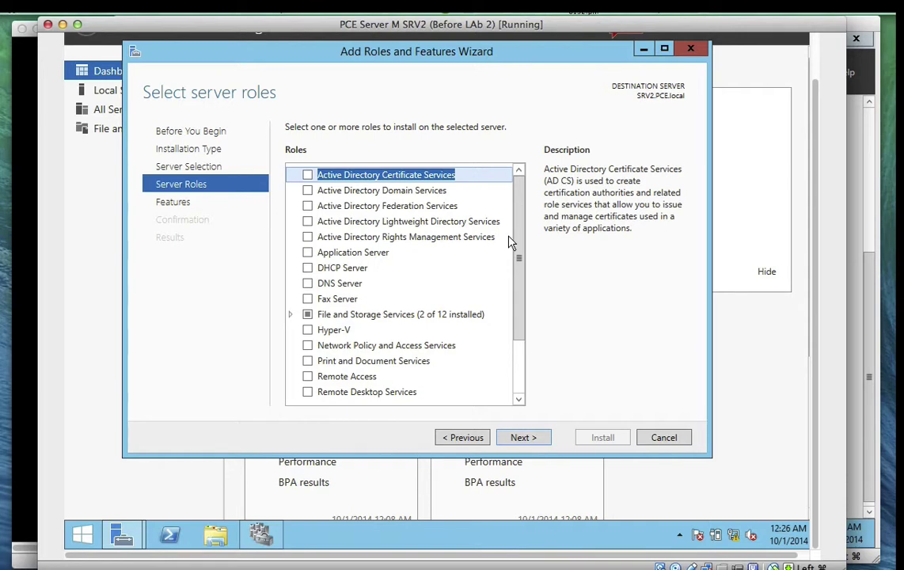
# Tick Multipath I/O under Features, install it on SRV2.PCE.local, and close the finished wizard
pyautogui.click(516, 438)
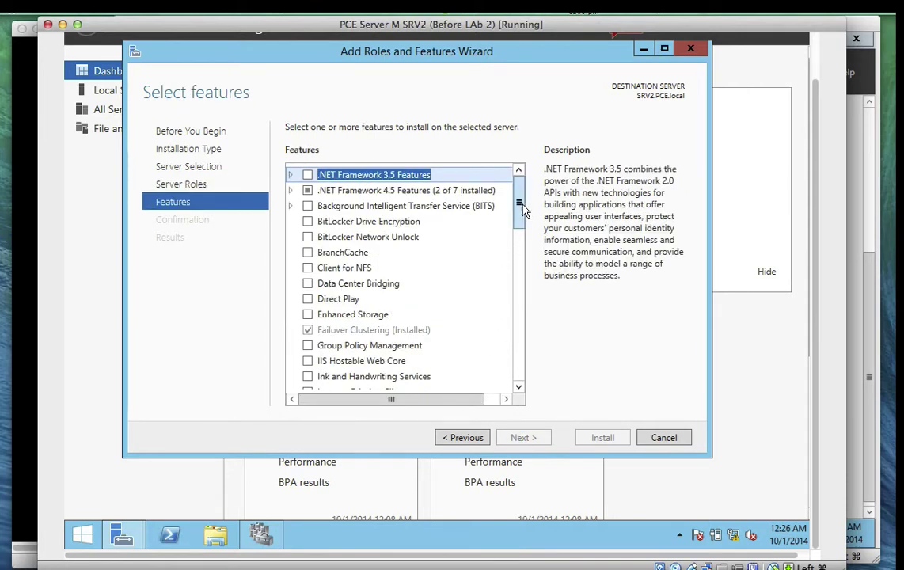
pyautogui.moveTo(517, 204); pyautogui.dragTo(521, 249)
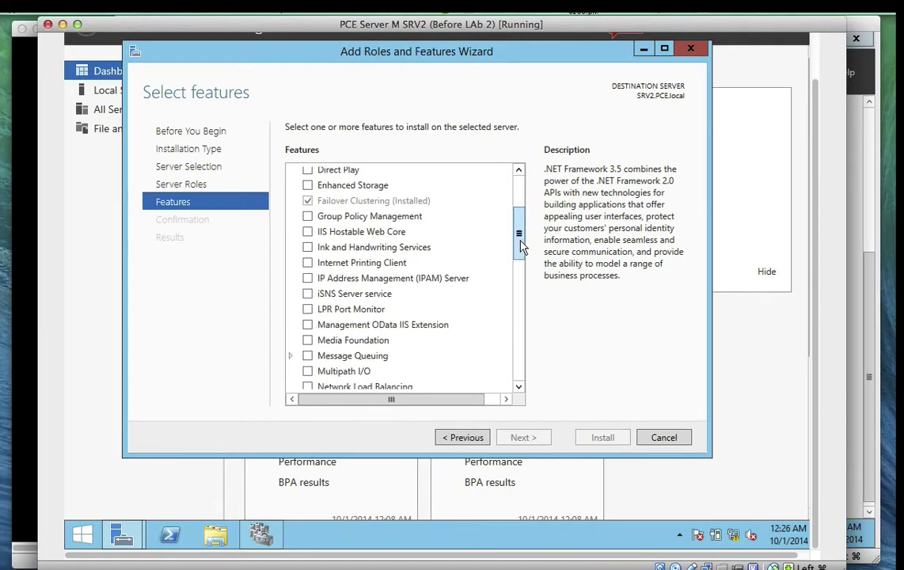
pyautogui.click(307, 372)
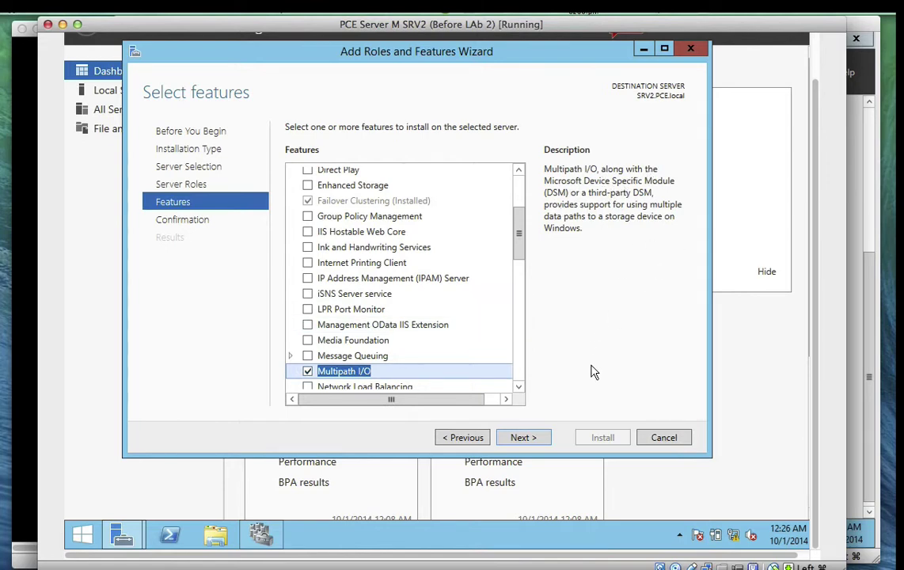
pyautogui.click(528, 441)
pyautogui.click(523, 438)
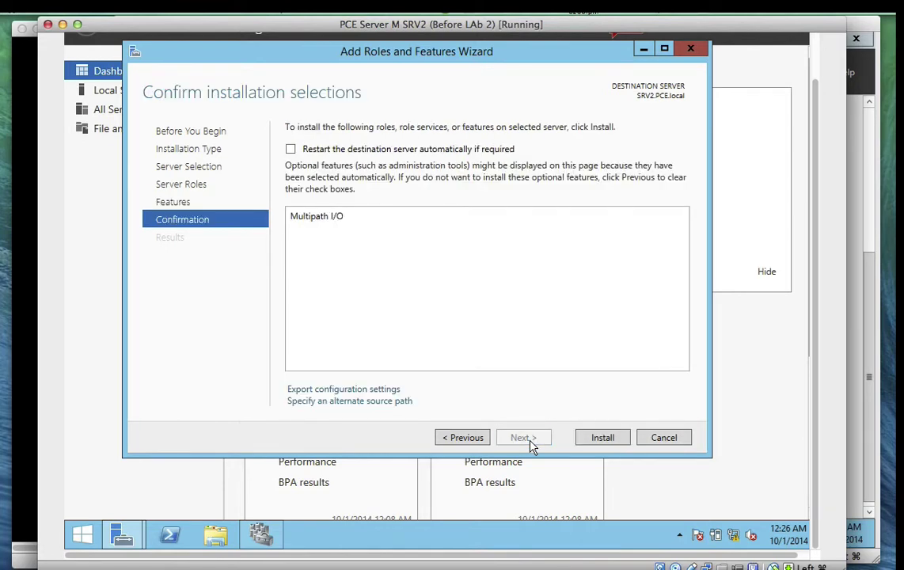
pyautogui.click(601, 437)
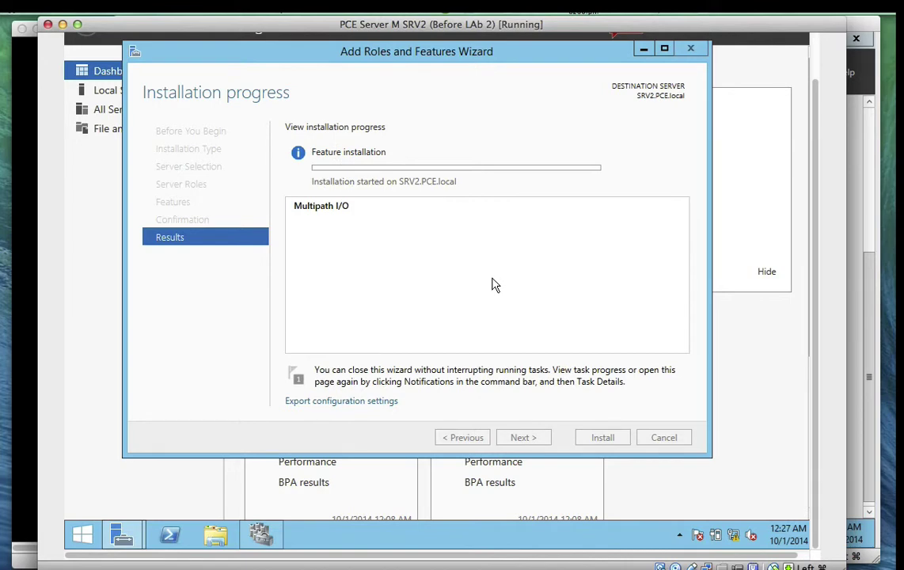
pyautogui.click(508, 12)
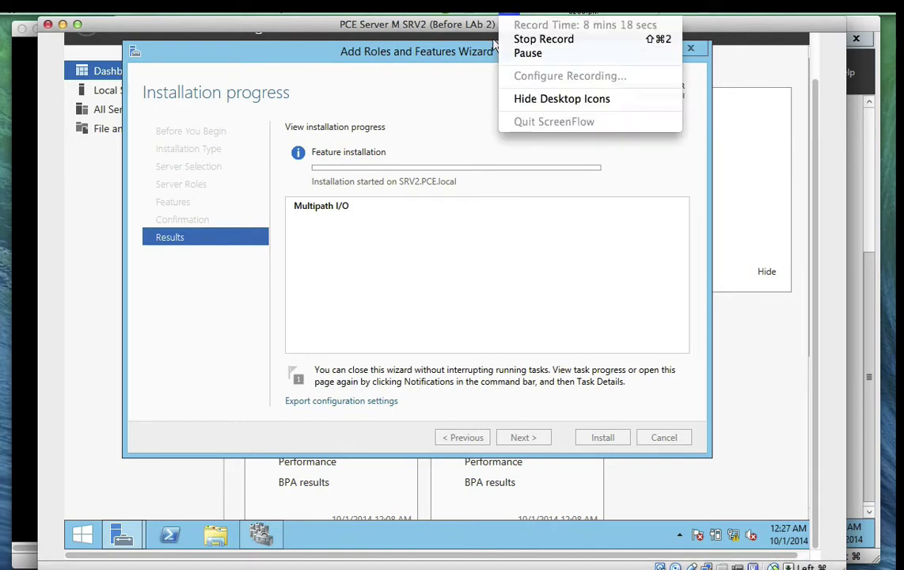
pyautogui.click(521, 53)
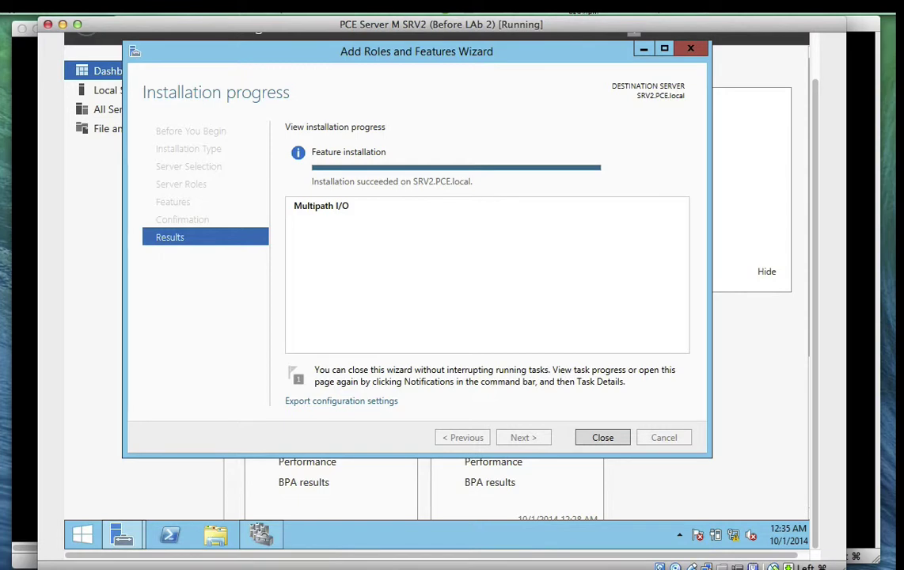
pyautogui.click(599, 435)
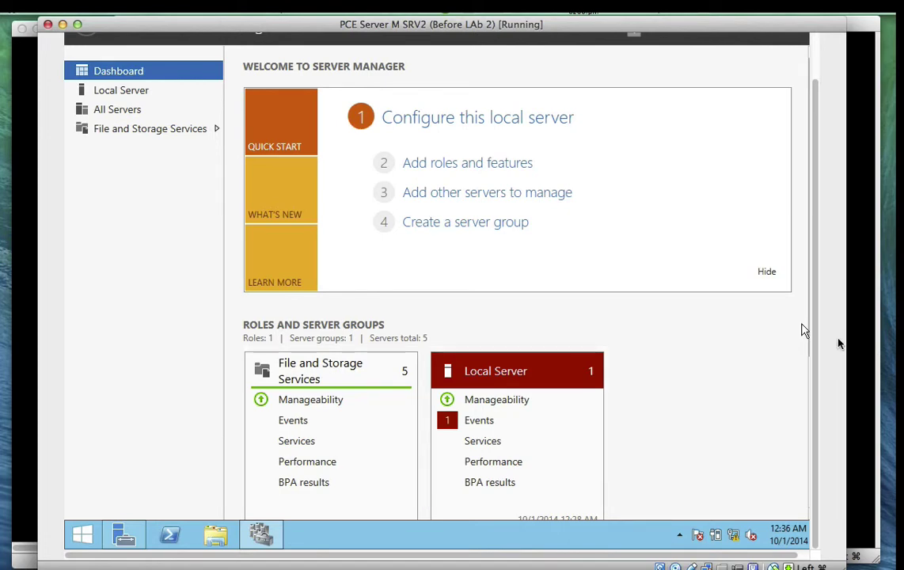
# Open iSCSI Initiator and try a Quick Connect to PCESRV1, dismissing the 'No such host is known' result
pyautogui.scroll(3, 815, 352)
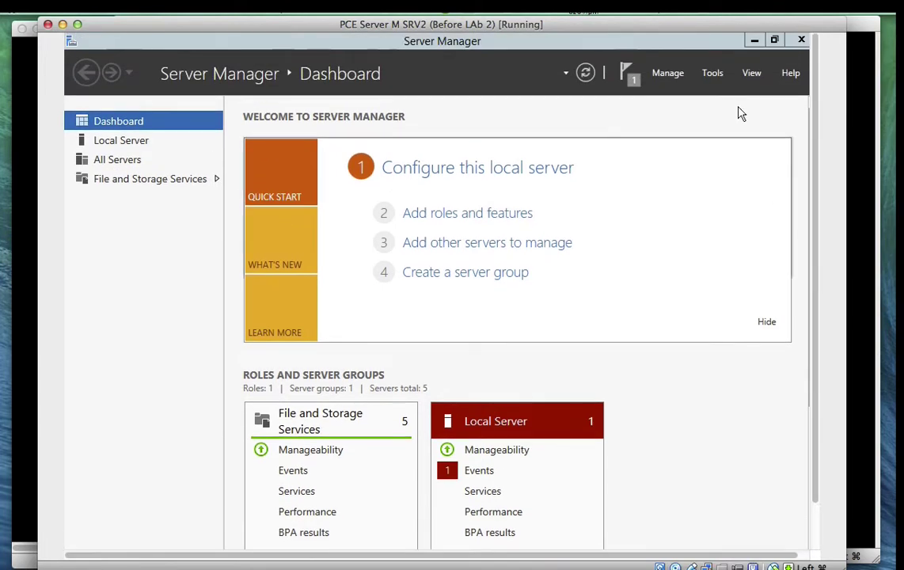
pyautogui.click(712, 75)
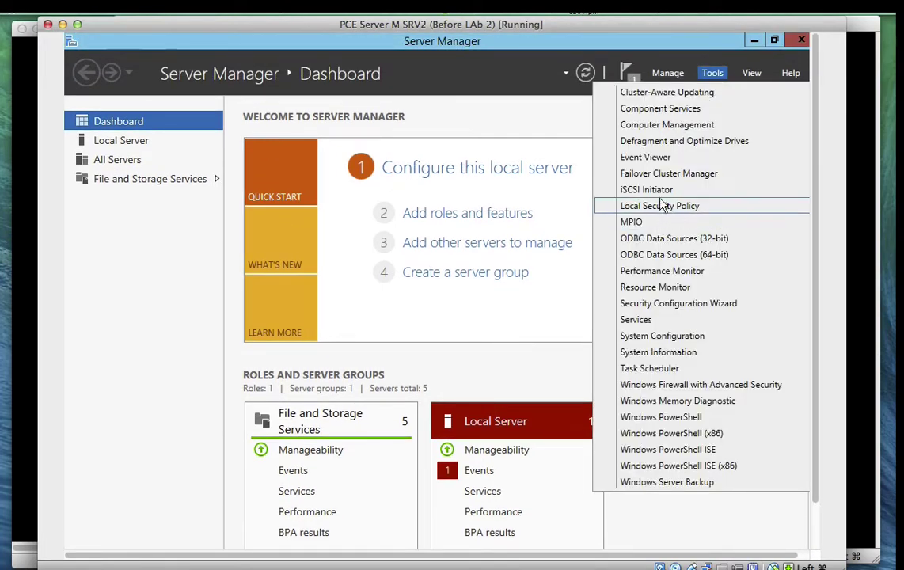
pyautogui.click(662, 195)
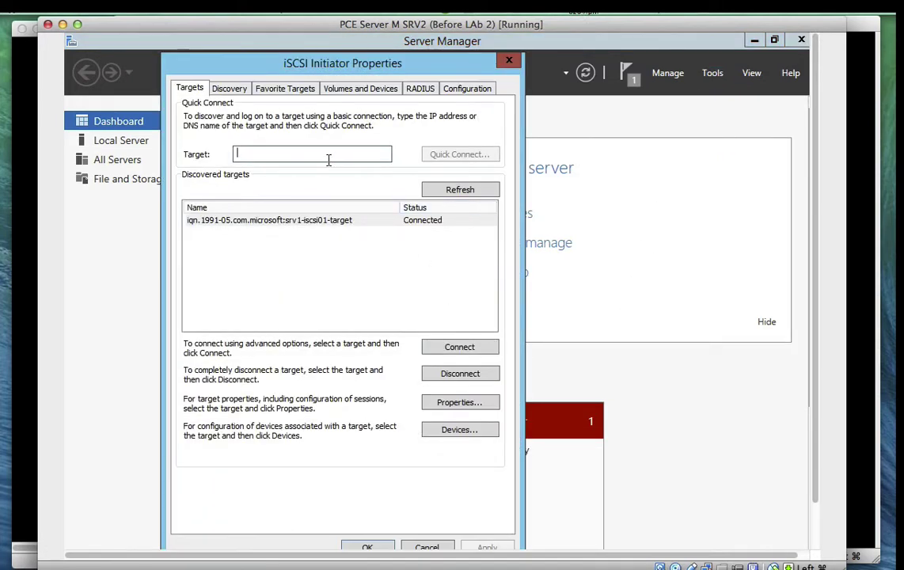
pyautogui.write('P')
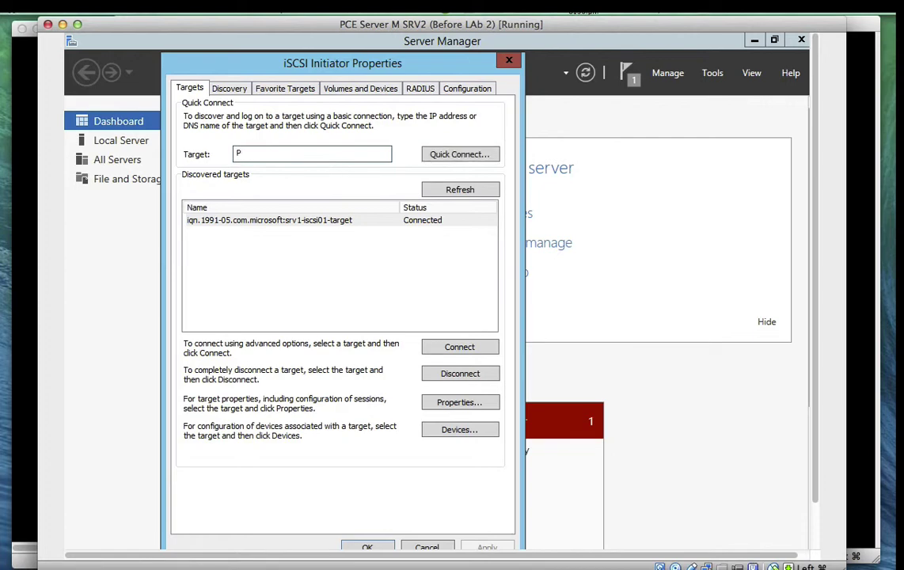
pyautogui.write('CESRV1')
pyautogui.click(441, 155)
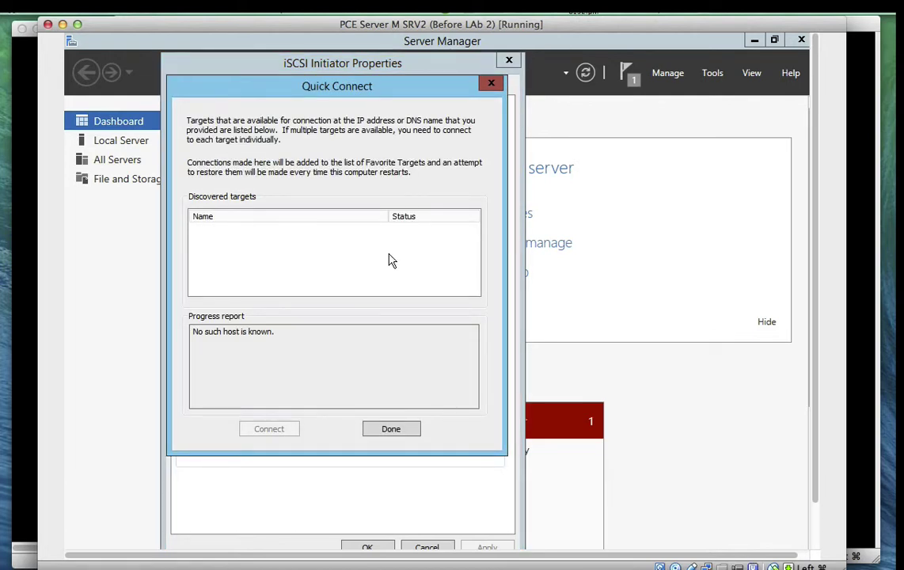
pyautogui.click(391, 431)
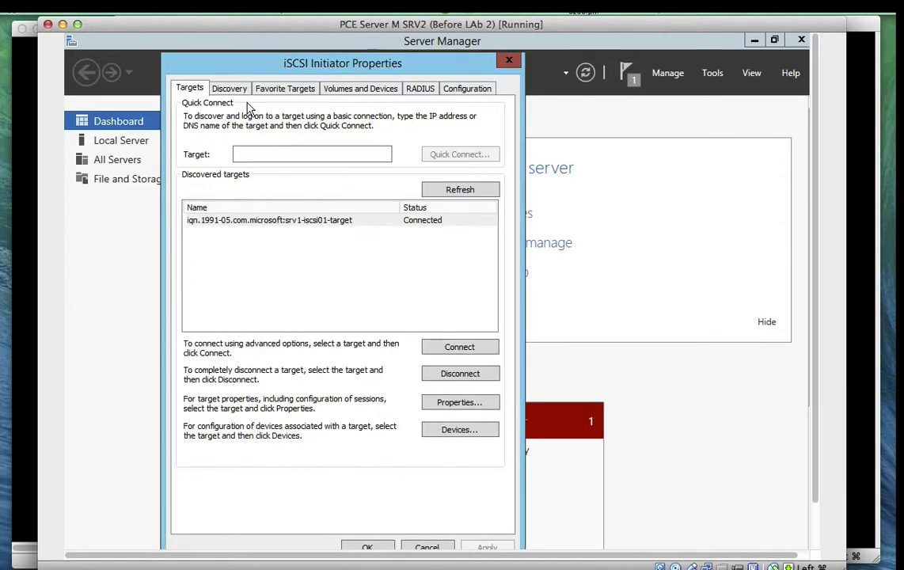
# Add 192.168.1.3 on port 3260 as a target portal on the Discovery tab
pyautogui.click(223, 89)
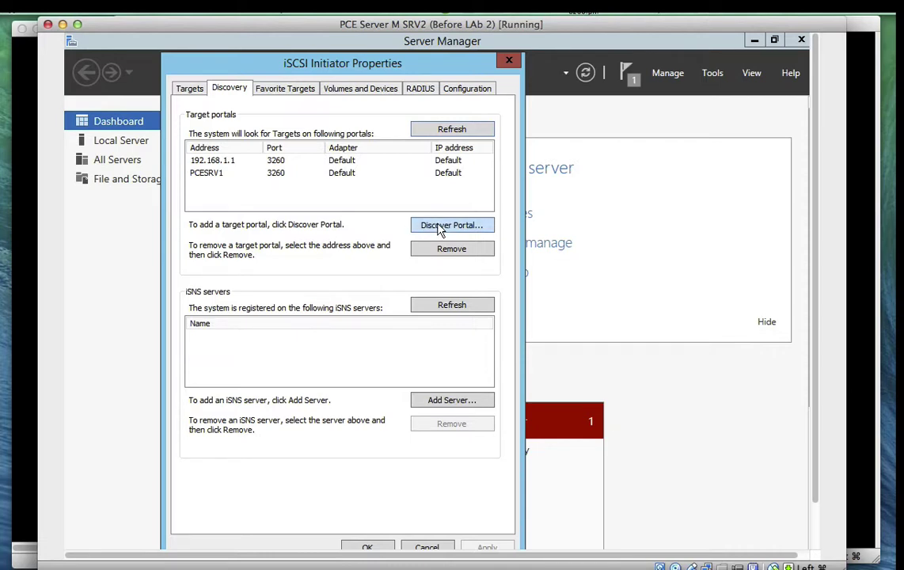
pyautogui.click(440, 227)
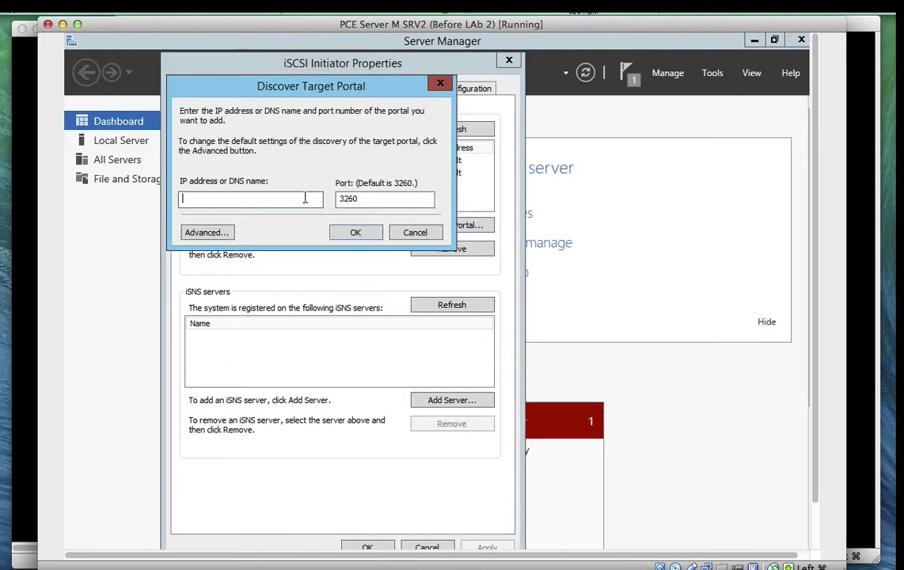
pyautogui.write('192.168.1.3')
pyautogui.click(357, 232)
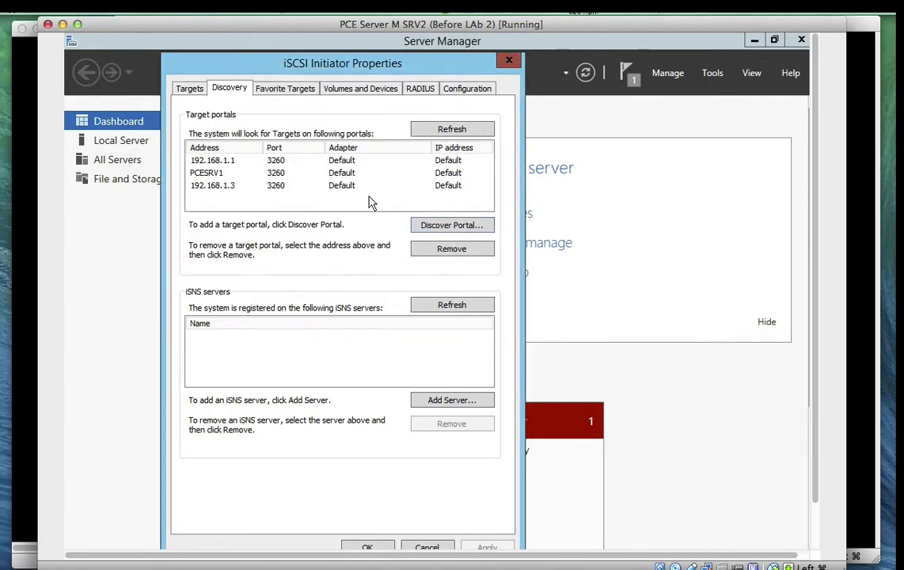
# Refresh the discovered targets list on the Targets tab
pyautogui.click(179, 86)
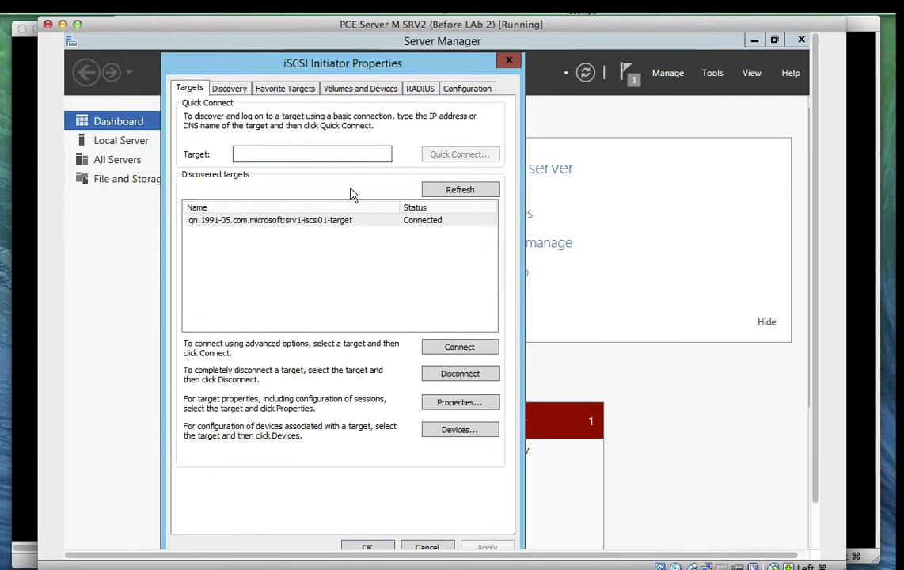
pyautogui.click(447, 190)
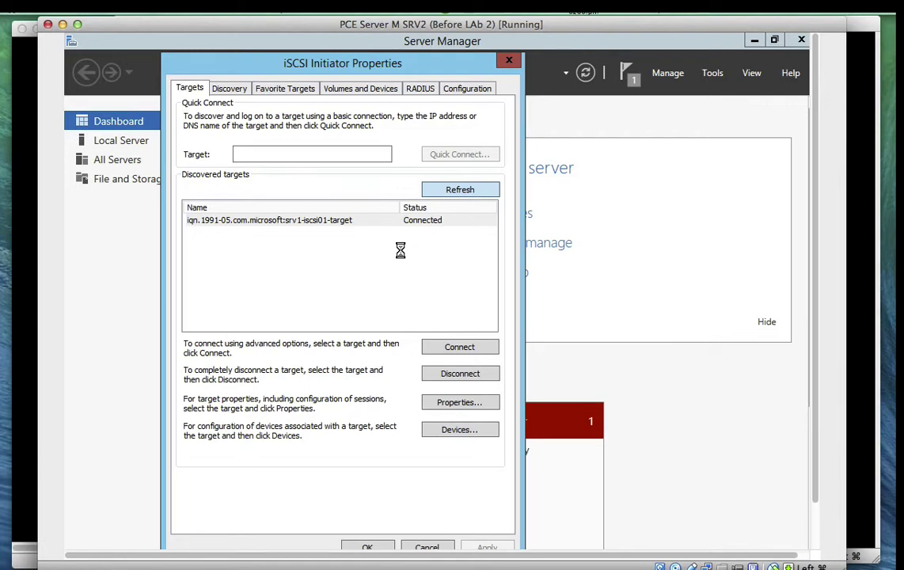
pyautogui.click(459, 190)
# Bring up the Main Server M VM and sign in with the account password
pyautogui.click(857, 34)
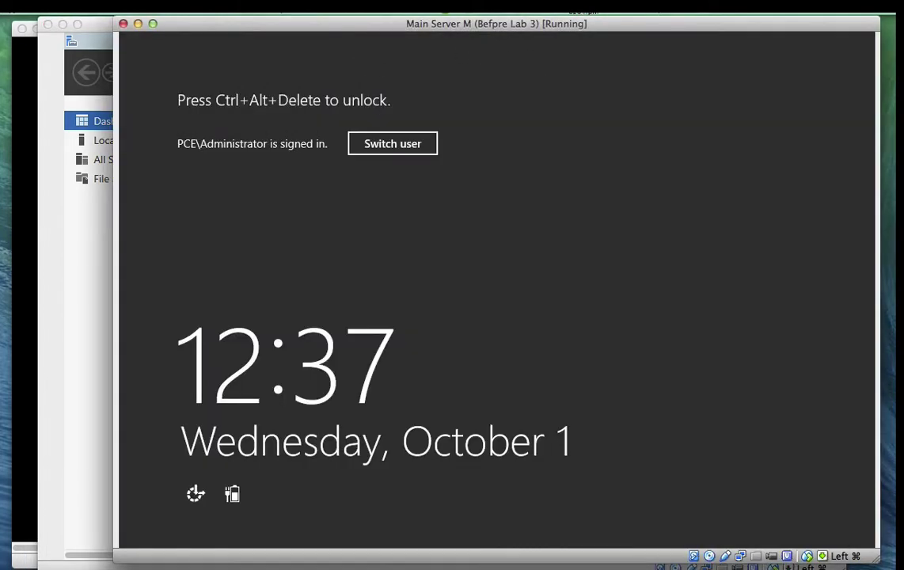
pyautogui.click(138, 5)
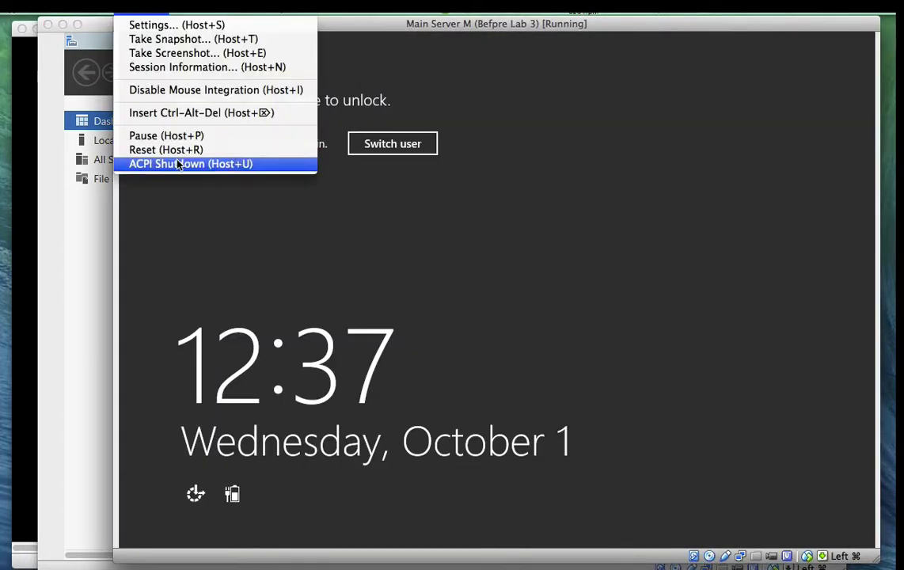
pyautogui.click(181, 115)
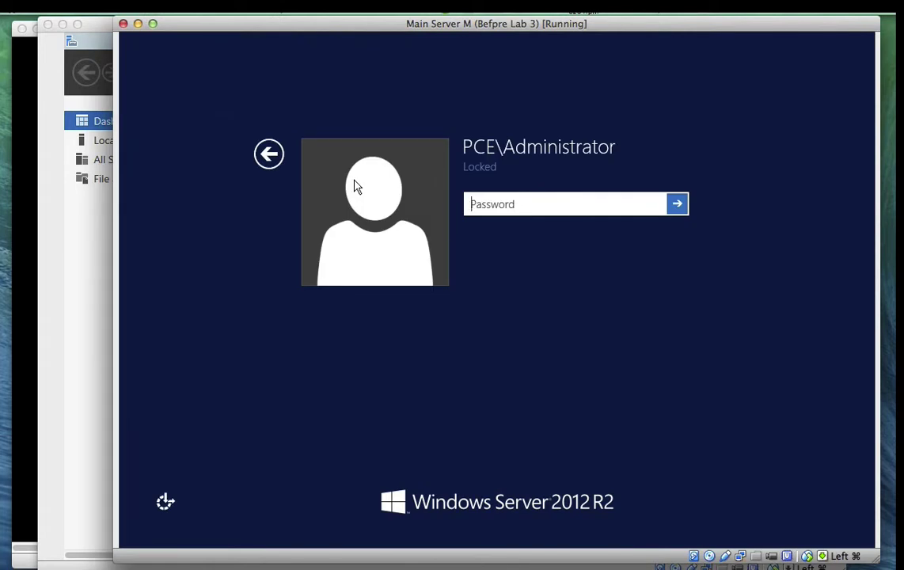
pyautogui.write('a')
pyautogui.press('BackSpace')
pyautogui.write('a')
pyautogui.press('BackSpace')
pyautogui.write('aa')
pyautogui.press('BackSpace')
pyautogui.press('BackSpace')
pyautogui.write('a')
pyautogui.press('BackSpace')
pyautogui.write('aaaaaaaa')
pyautogui.press('Return')
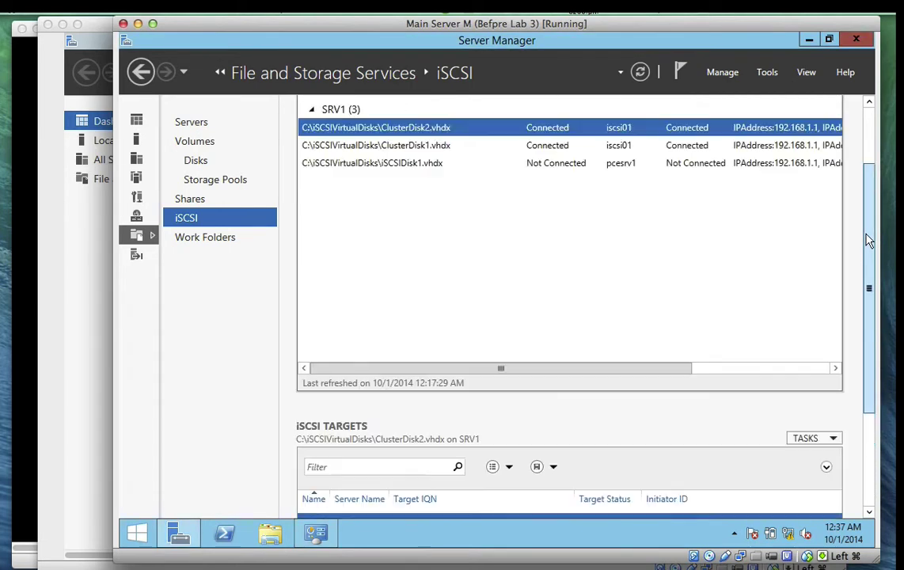
# Select iSCSIDisk1.vhdx on the iSCSI page to show its Not Connected target pcesrv1
pyautogui.moveTo(868, 241); pyautogui.dragTo(869, 218)
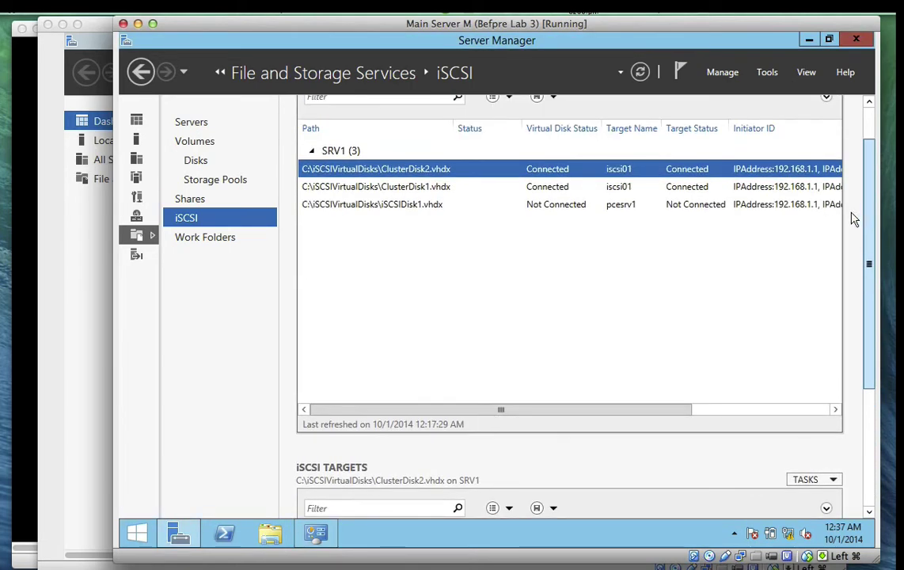
pyautogui.click(646, 205)
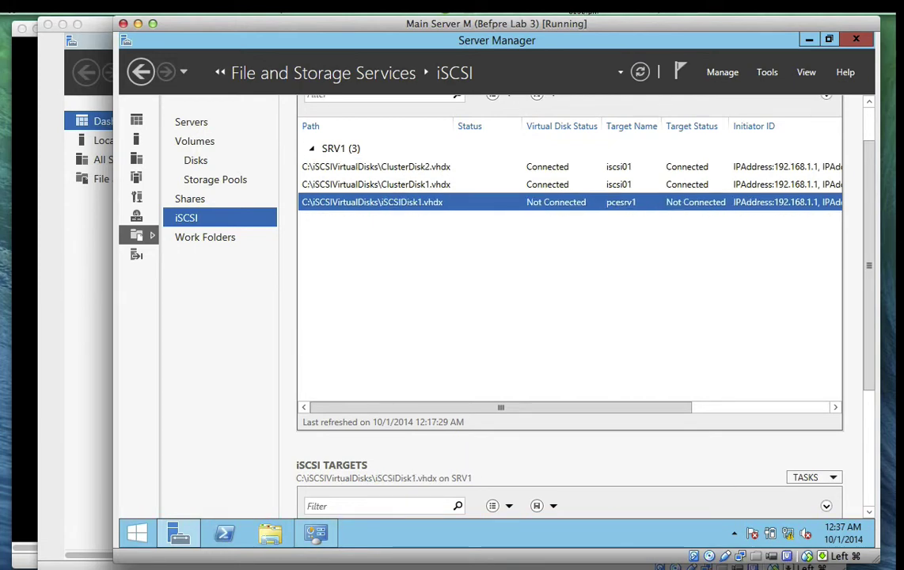
pyautogui.moveTo(869, 257); pyautogui.dragTo(871, 357)
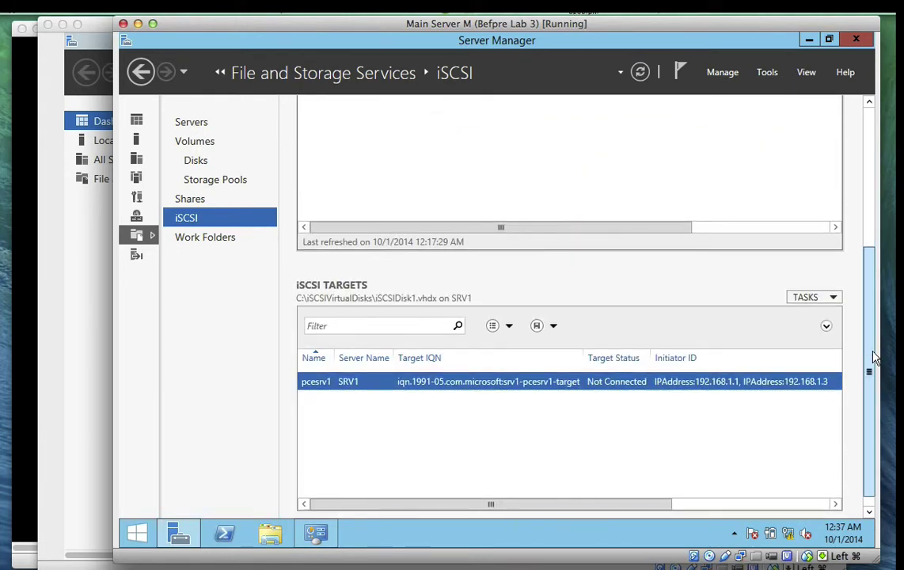
pyautogui.moveTo(873, 357); pyautogui.dragTo(868, 299)
pyautogui.click(580, 115)
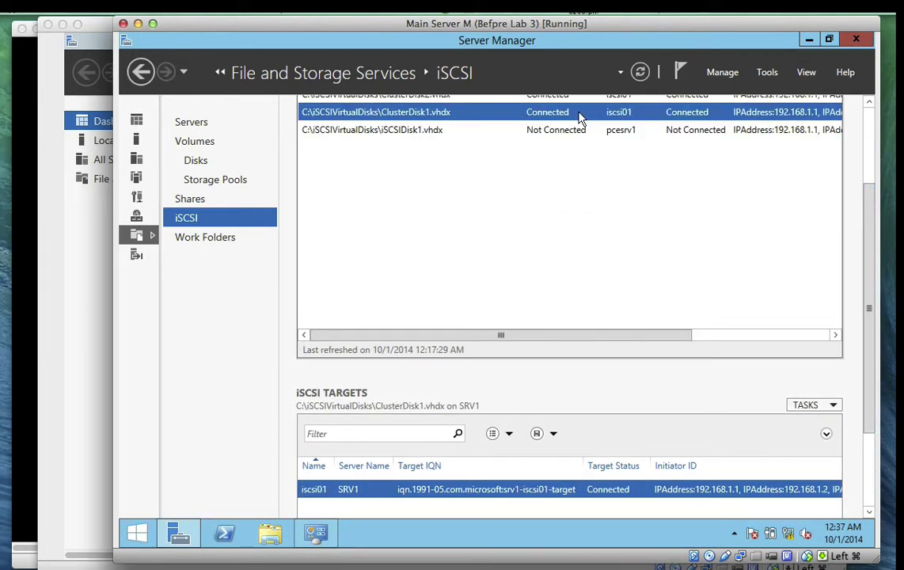
pyautogui.click(581, 133)
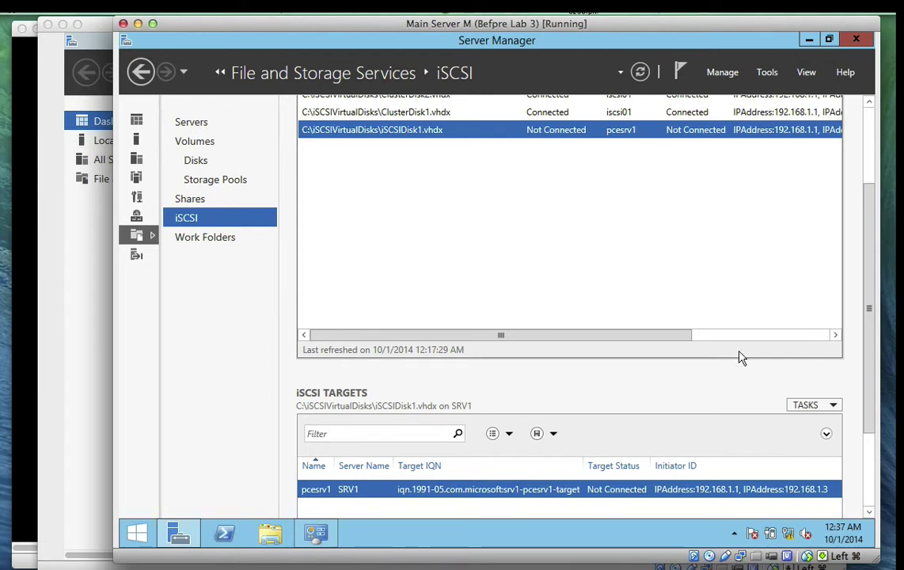
# Add IP address 192.168.1.2 as an allowed initiator in pcesrv1's properties and save
pyautogui.rightClick(698, 494)
pyautogui.click(700, 479)
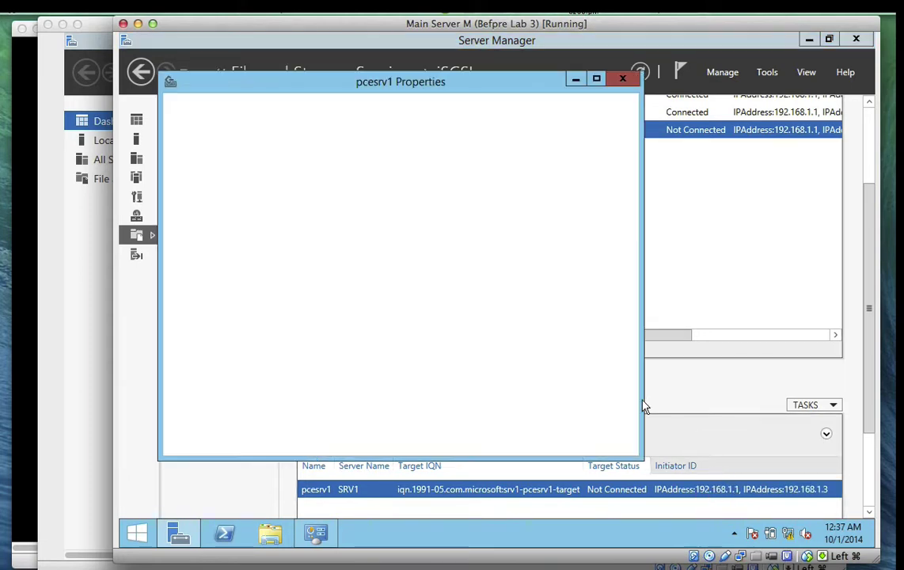
pyautogui.click(241, 215)
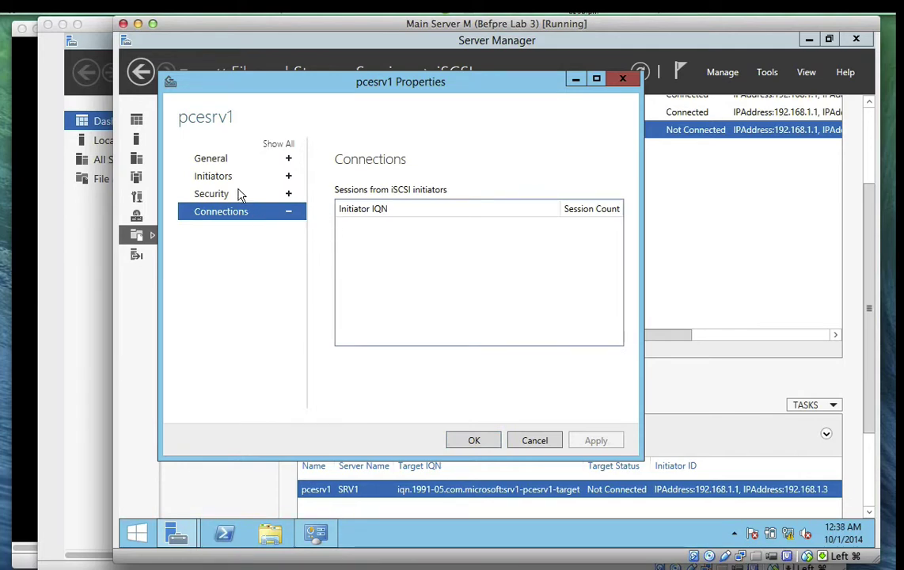
pyautogui.click(231, 177)
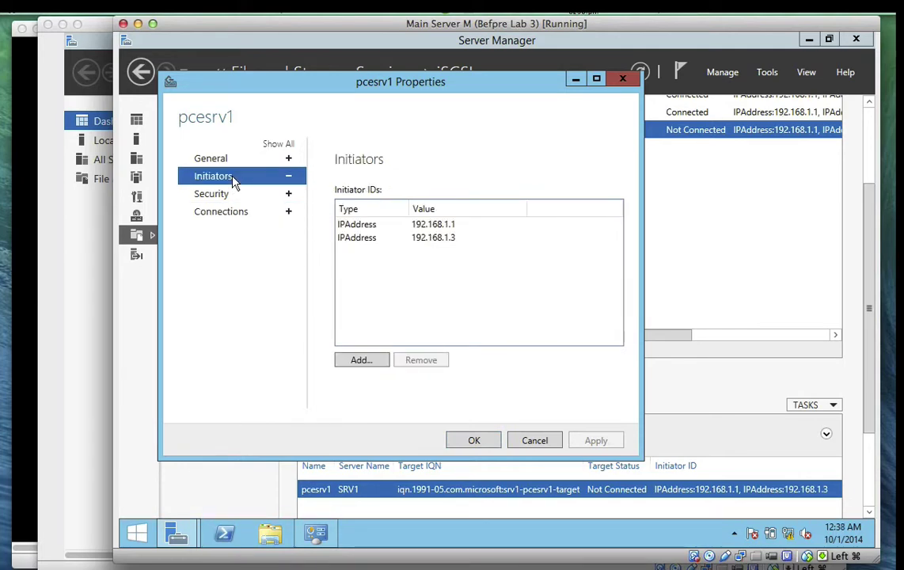
pyautogui.click(364, 360)
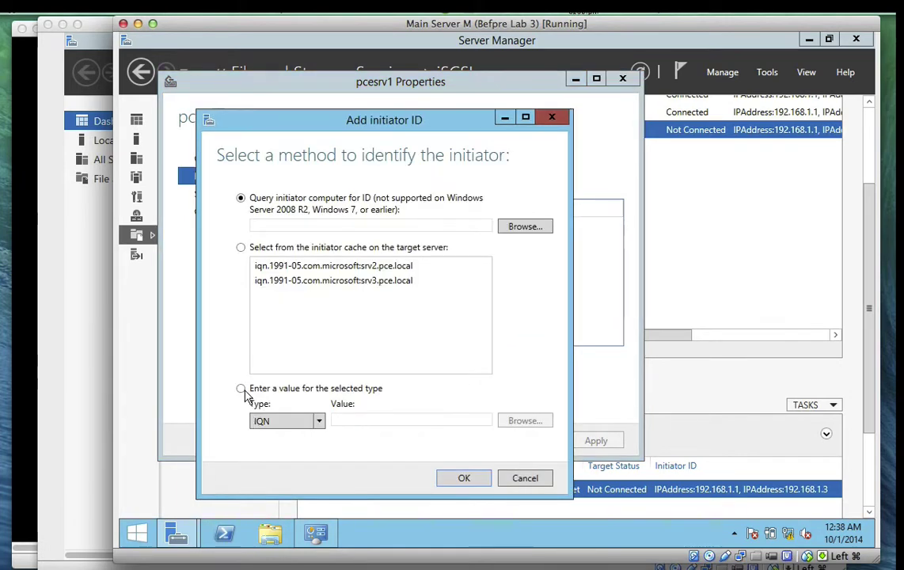
pyautogui.click(241, 388)
pyautogui.click(318, 421)
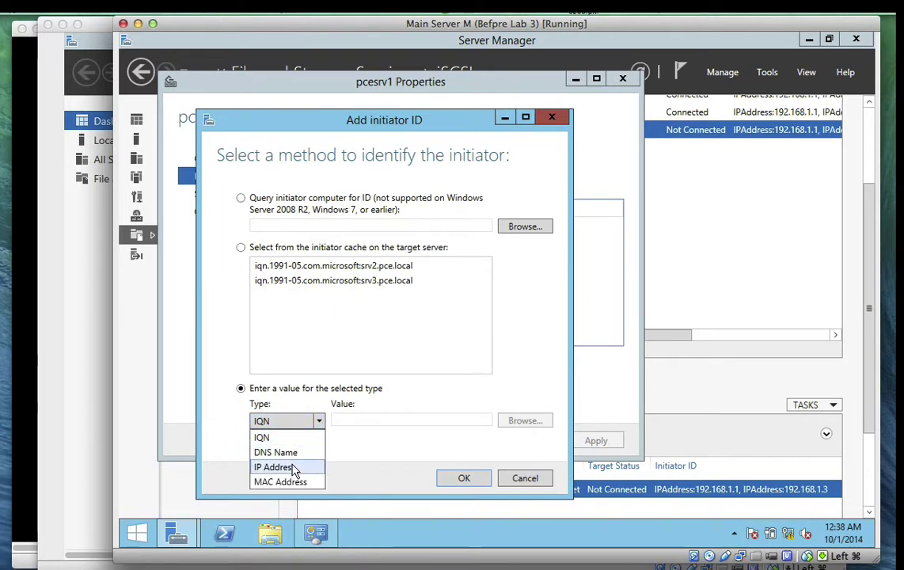
pyautogui.click(297, 467)
pyautogui.click(354, 421)
pyautogui.write('1')
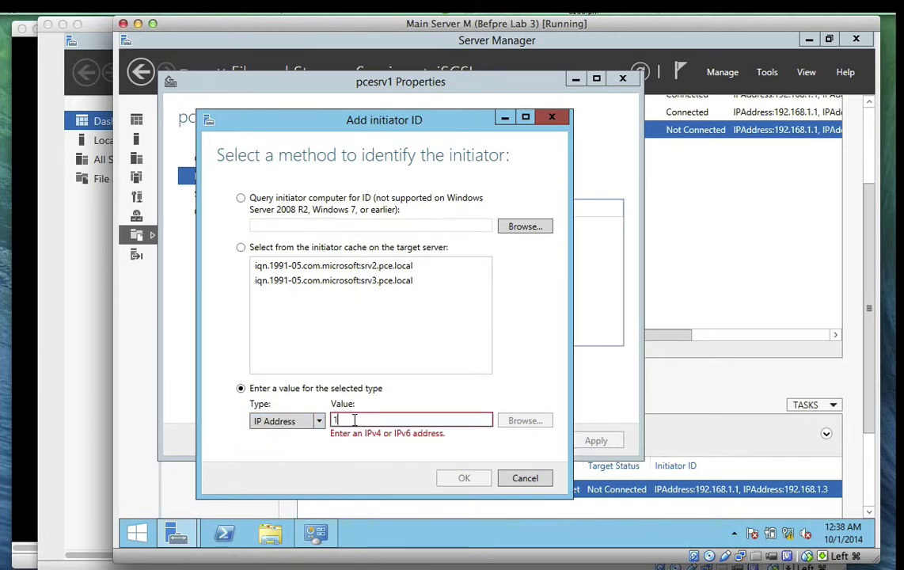
pyautogui.write('92.168.1.2')
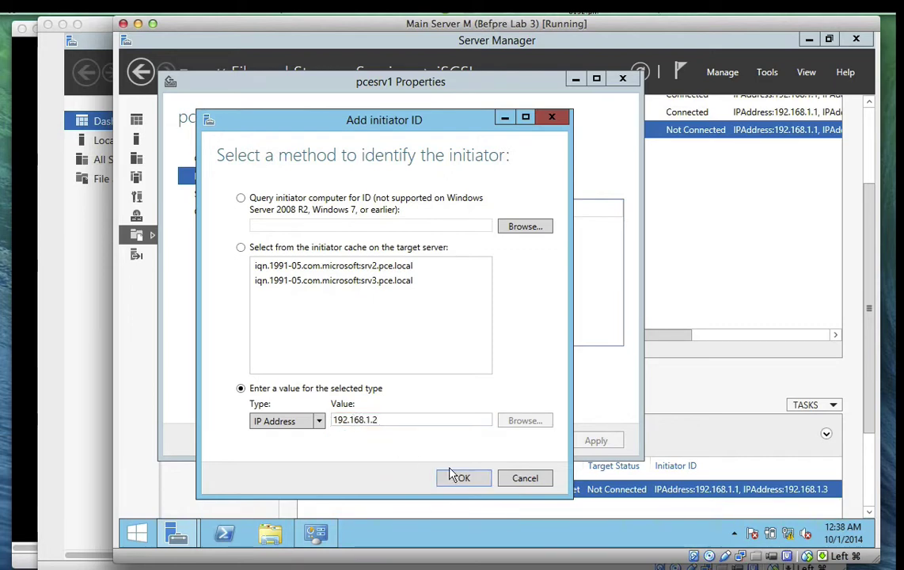
pyautogui.click(463, 477)
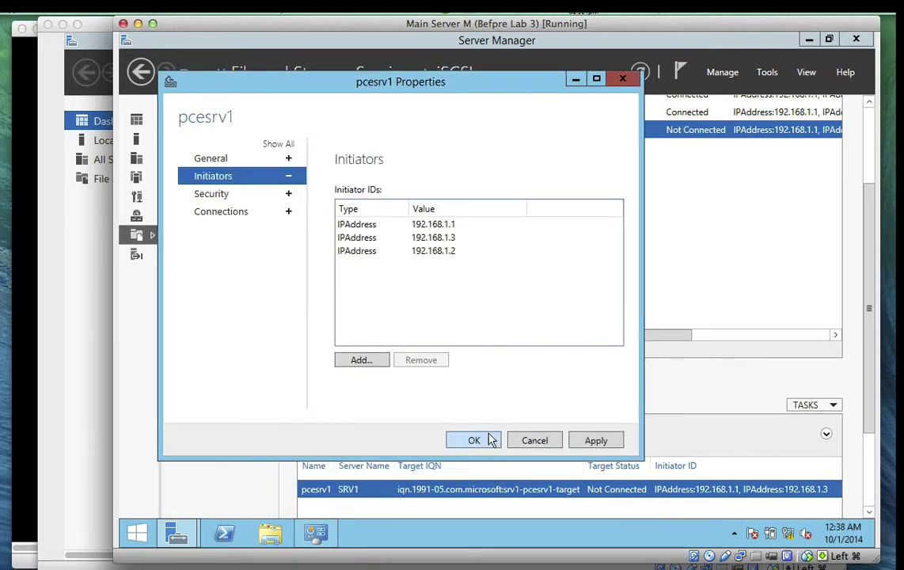
pyautogui.click(474, 440)
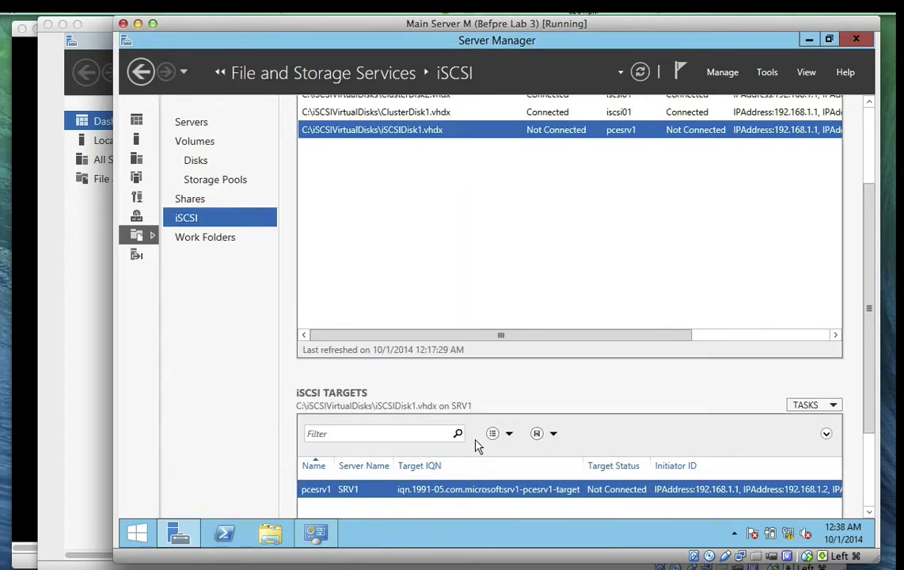
# On SRV2, refresh iSCSI Initiator targets so srv1-pcesrv1-target shows Inactive, then close it
pyautogui.click(62, 566)
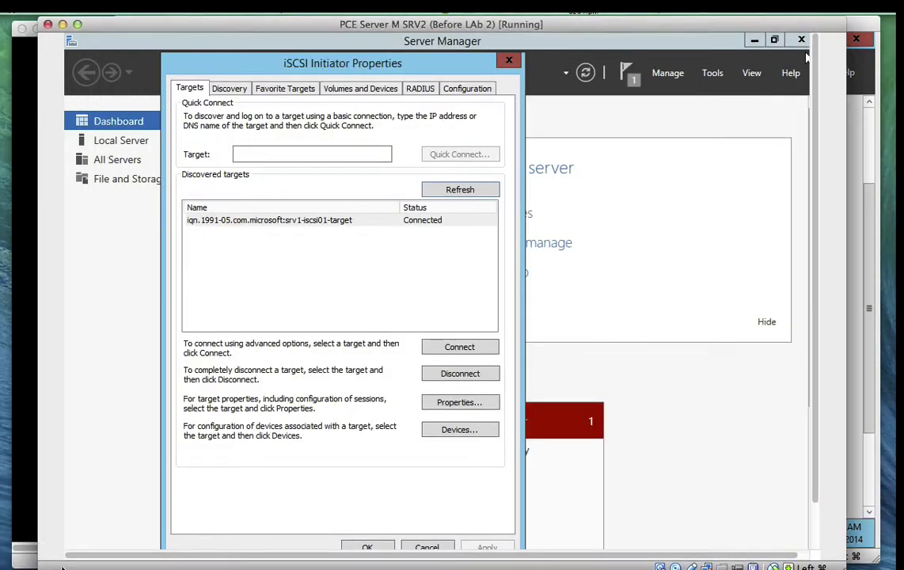
pyautogui.click(460, 190)
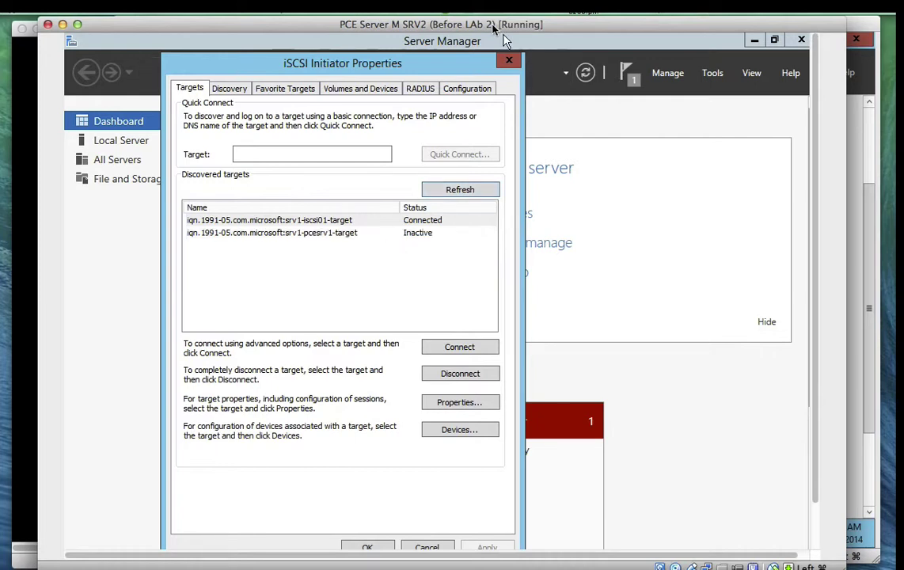
pyautogui.click(509, 7)
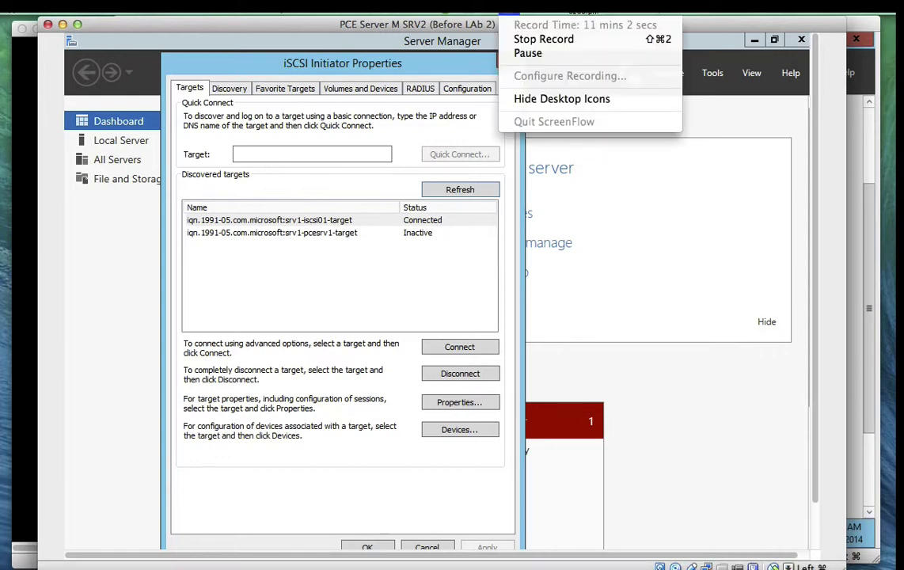
pyautogui.click(527, 53)
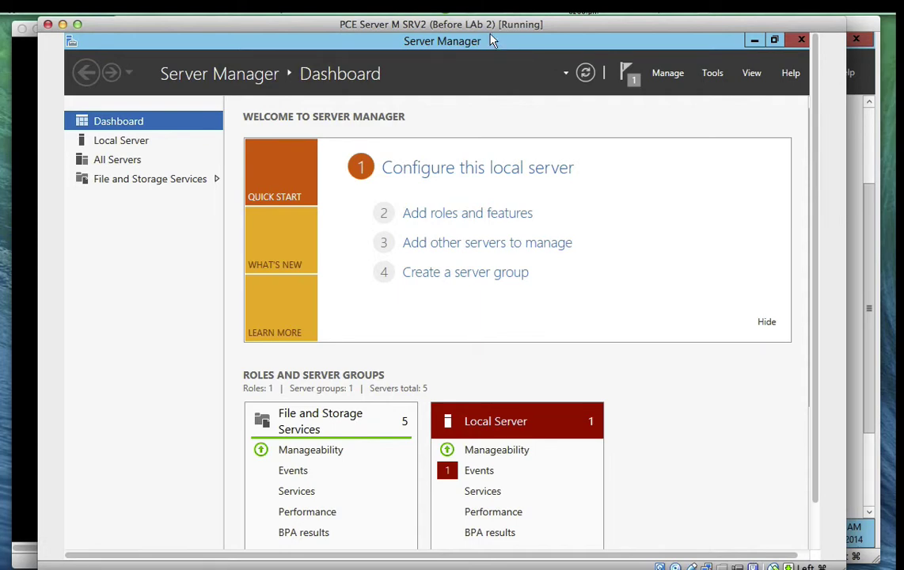
# Take a VirtualBox snapshot of SRV2 named 'Before Lab 3'
pyautogui.click(143, 4)
pyautogui.click(191, 37)
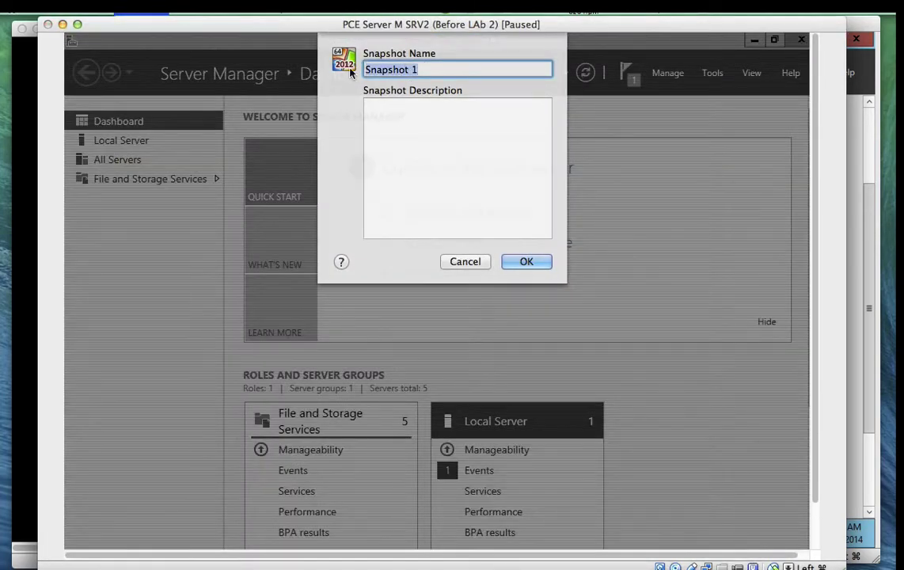
pyautogui.write('Befor')
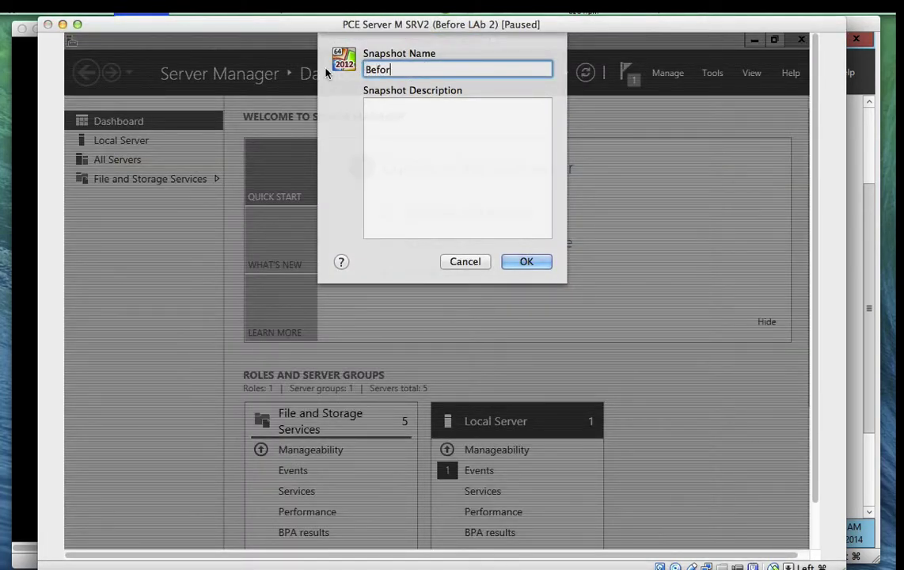
pyautogui.write('e Lab 3')
pyautogui.click(524, 261)
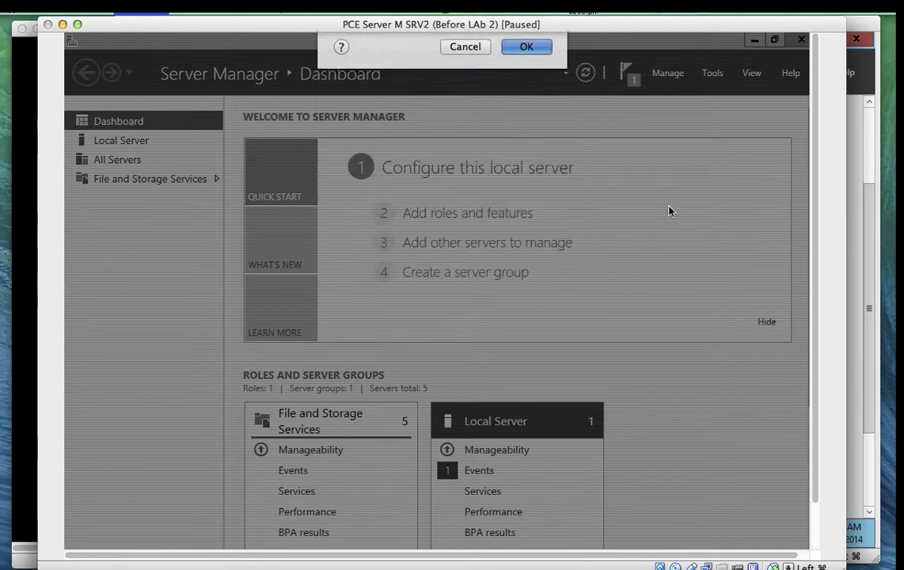
# Take a VirtualBox snapshot of SRV3 named 'Before Lab 3'
pyautogui.click(26, 156)
pyautogui.click(140, 8)
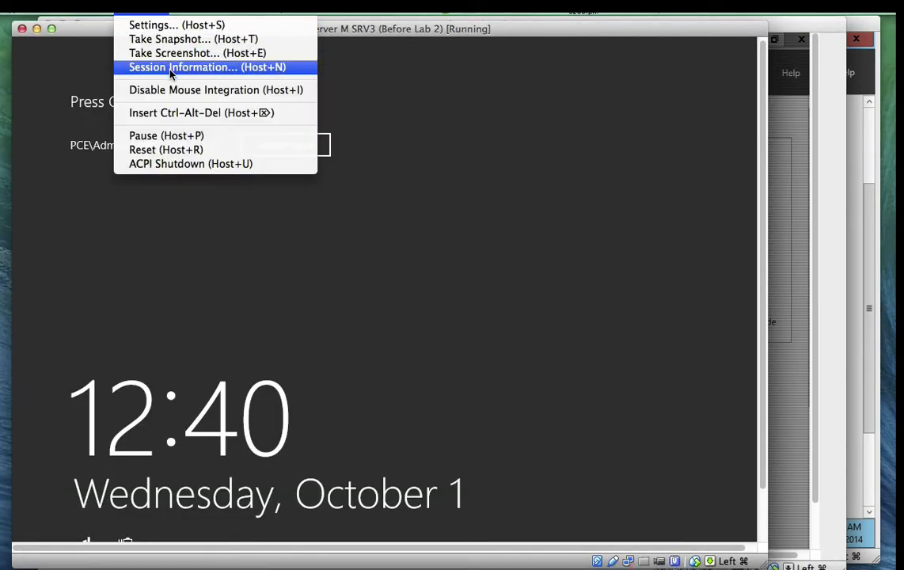
pyautogui.click(175, 40)
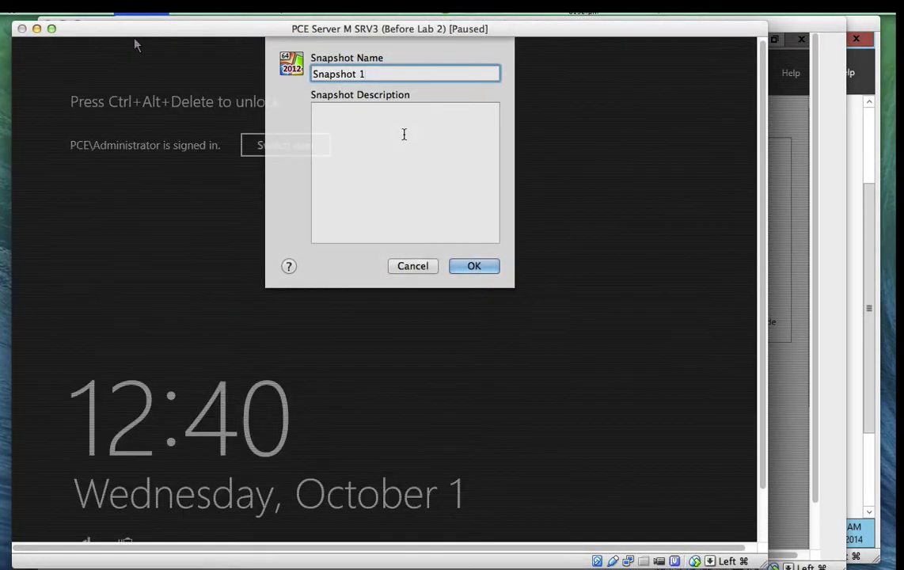
pyautogui.press('BackSpace')
pyautogui.press('BackSpace')
pyautogui.press('BackSpace')
pyautogui.press('BackSpace')
pyautogui.press('BackSpace')
pyautogui.press('BackSpace')
pyautogui.press('BackSpace')
pyautogui.press('BackSpace')
pyautogui.press('BackSpace')
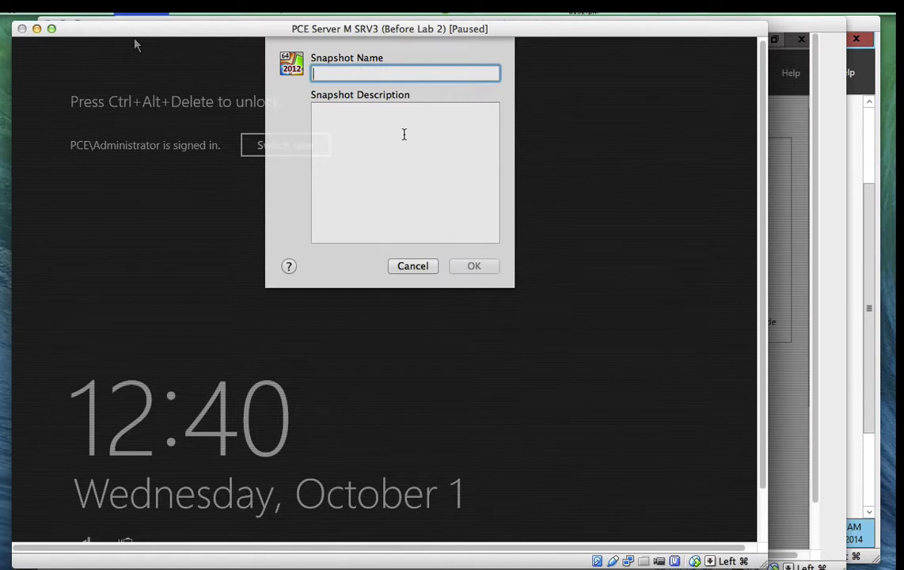
pyautogui.write('Before La')
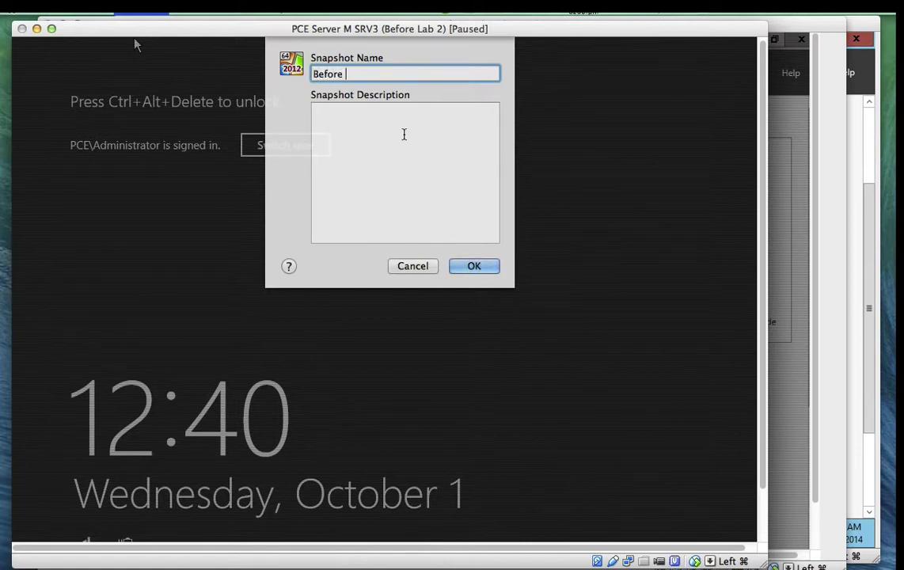
pyautogui.write('b 3')
pyautogui.click(483, 266)
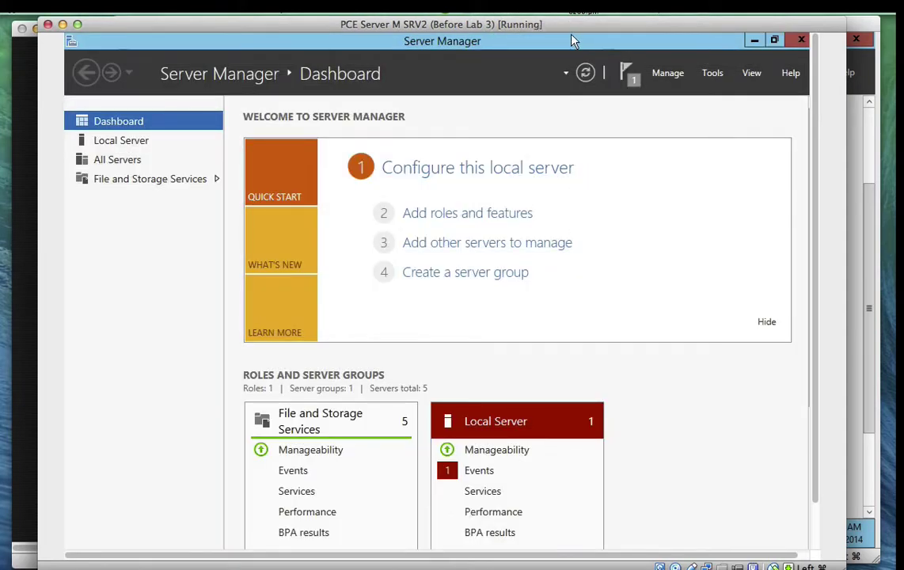
# In MPIO Properties, tick Add support for iSCSI devices on Discover Multi-Paths and confirm with OK
pyautogui.click(509, 9)
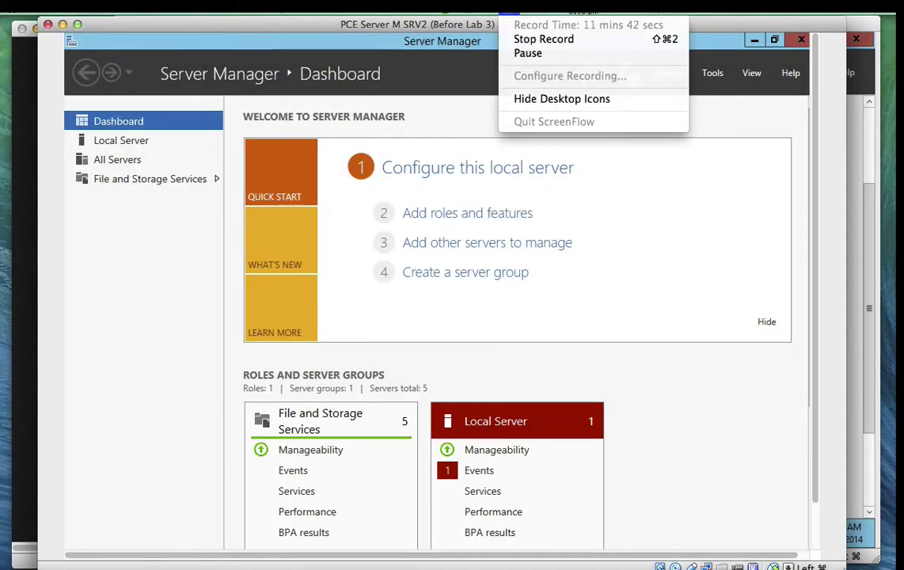
pyautogui.click(661, 153)
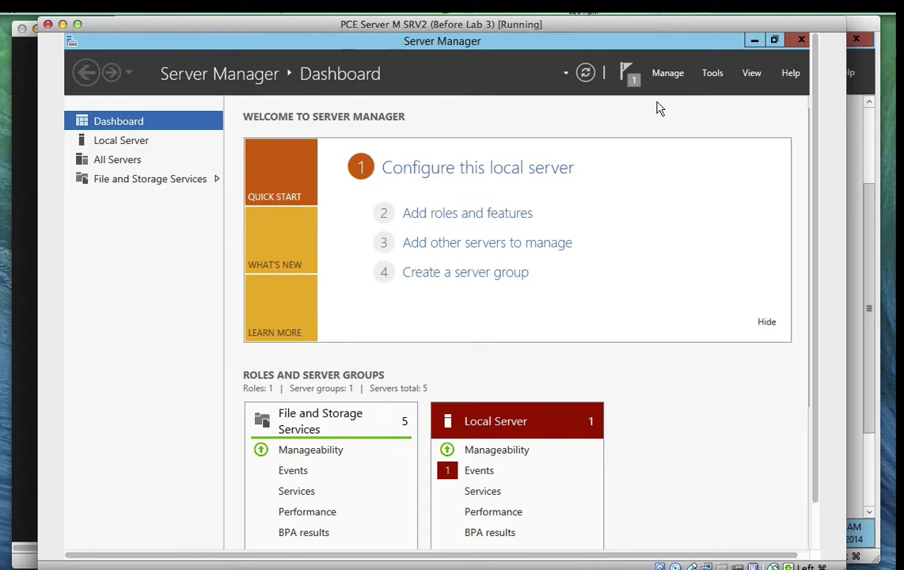
pyautogui.click(717, 74)
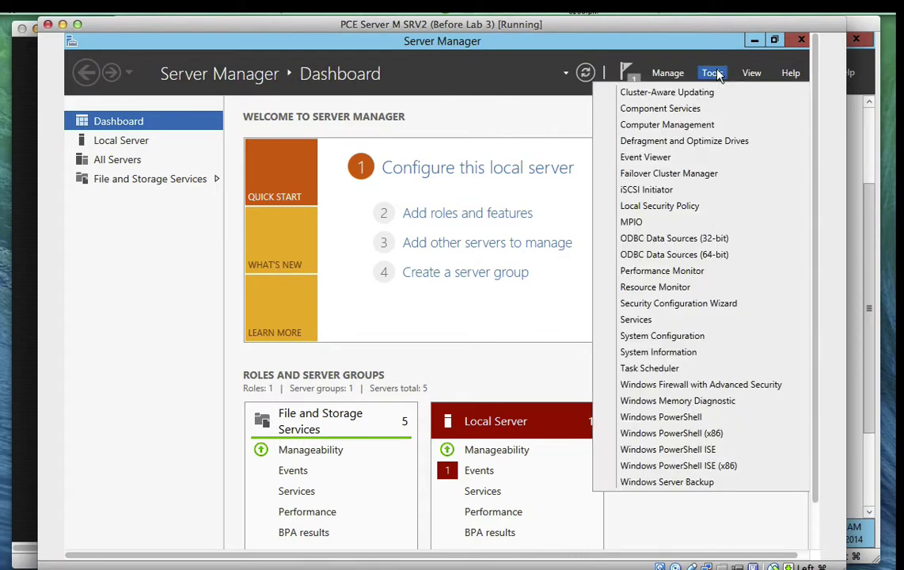
pyautogui.click(663, 225)
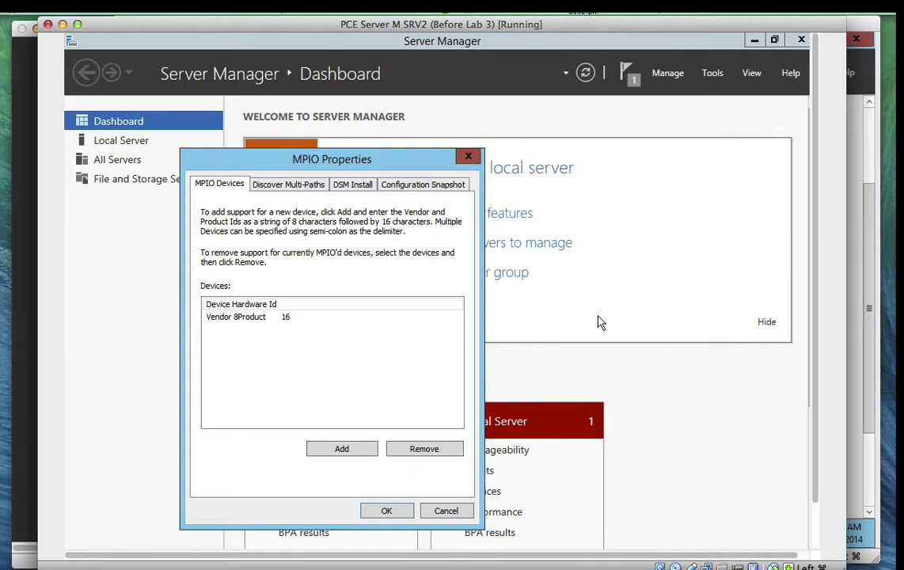
pyautogui.click(303, 190)
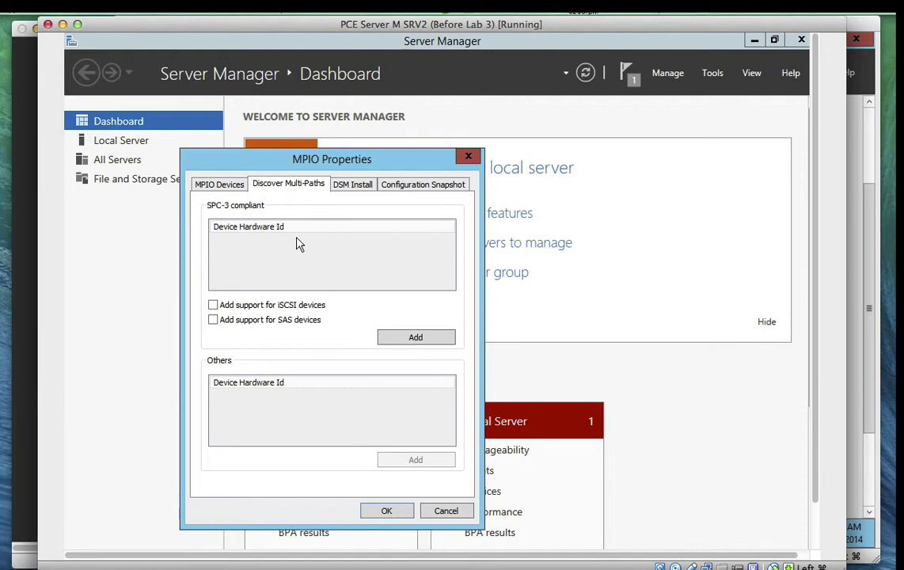
pyautogui.click(213, 306)
pyautogui.click(387, 510)
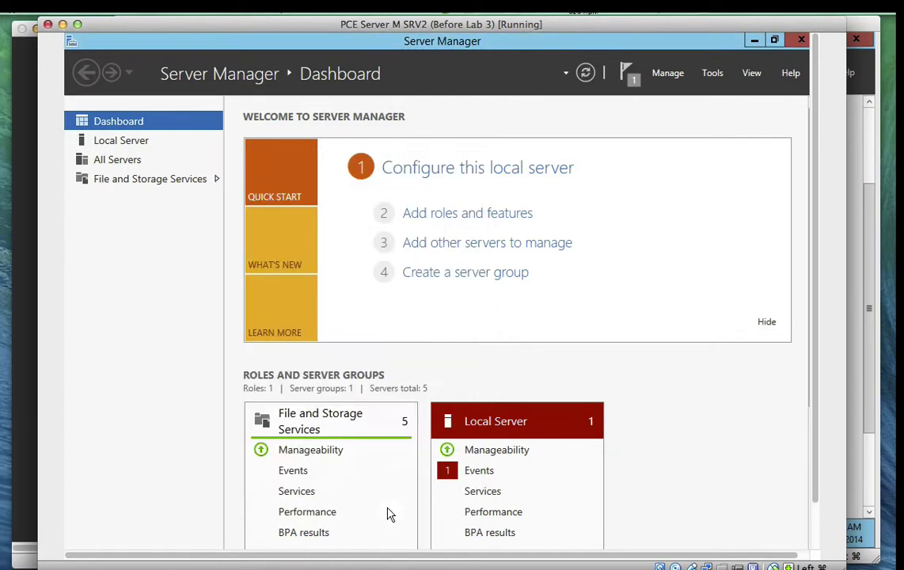
# Reopen MPIO, cancel adding a device ID, keep only Vendor 8Product 16, and confirm with OK
pyautogui.click(715, 75)
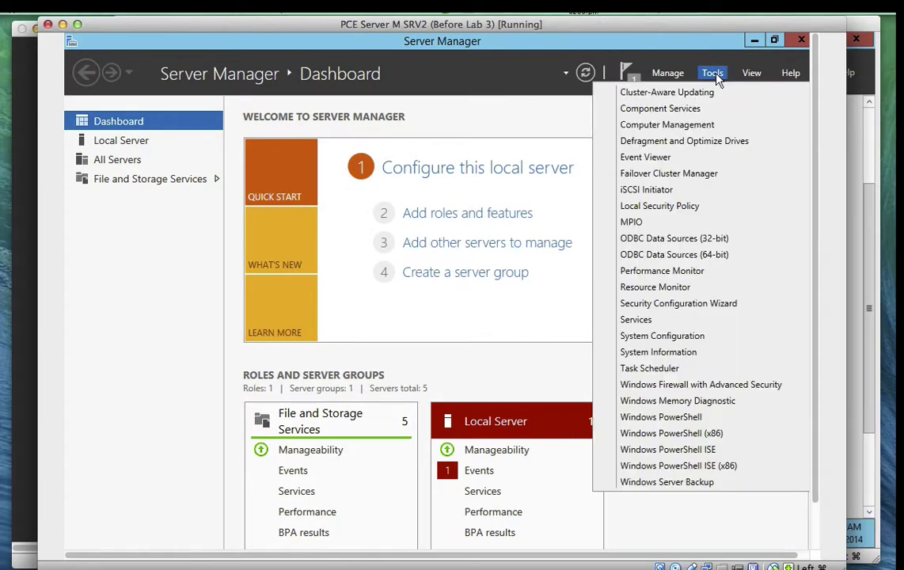
pyautogui.click(659, 226)
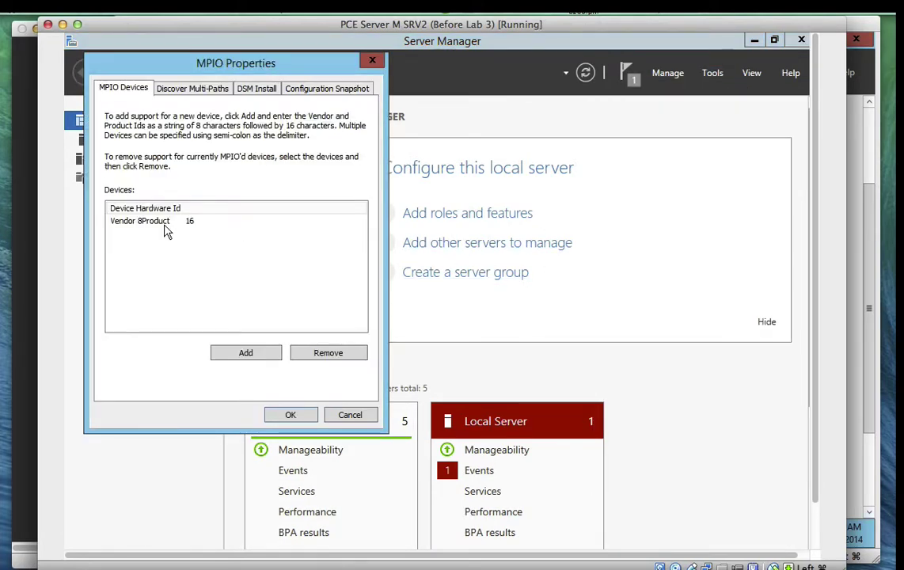
pyautogui.click(164, 222)
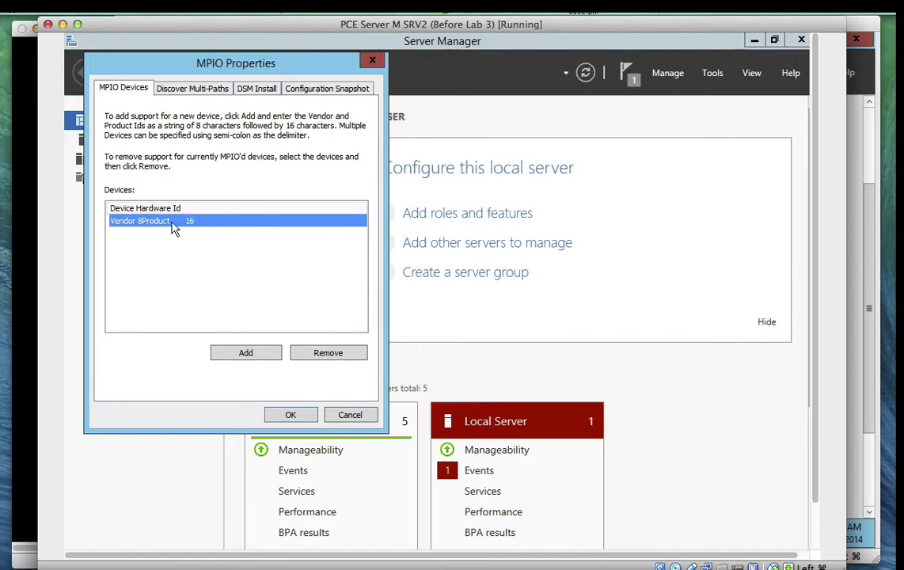
pyautogui.click(221, 356)
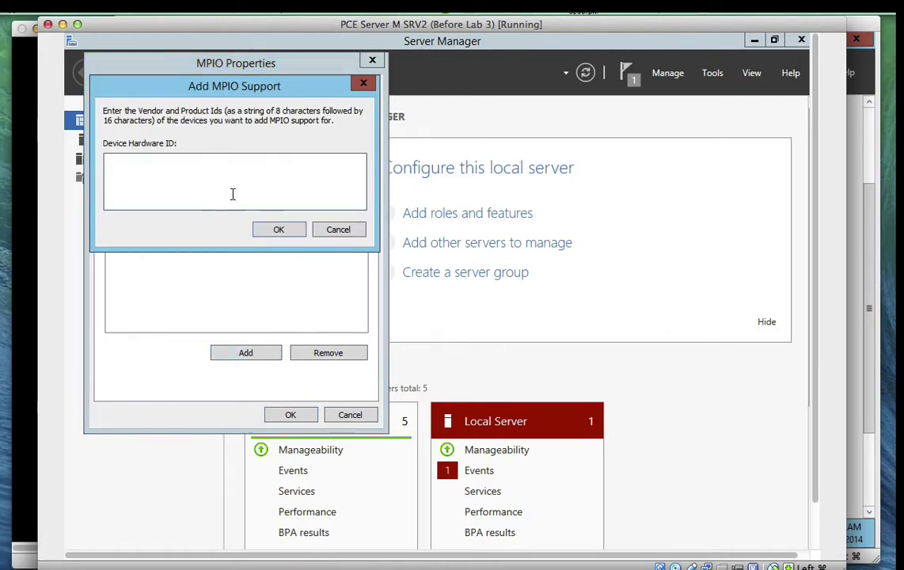
pyautogui.click(335, 230)
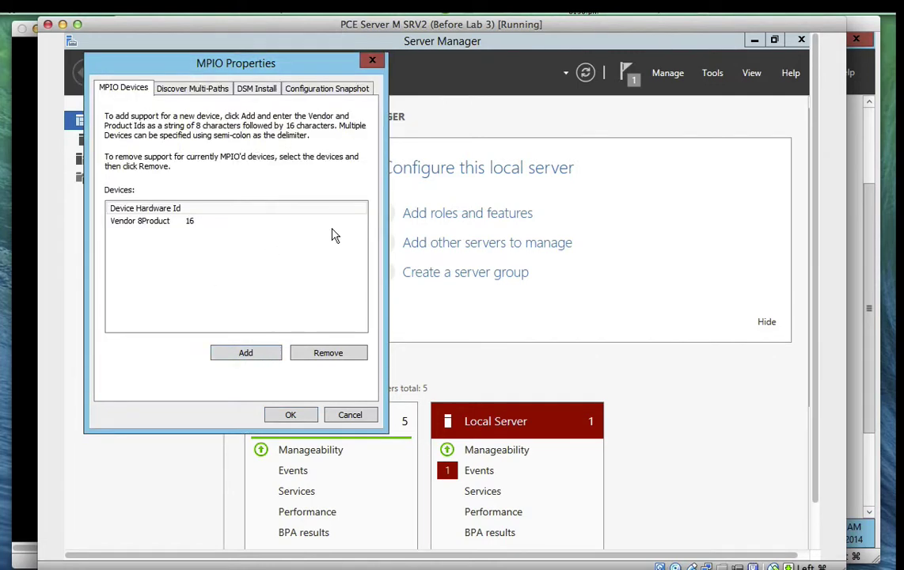
pyautogui.click(147, 227)
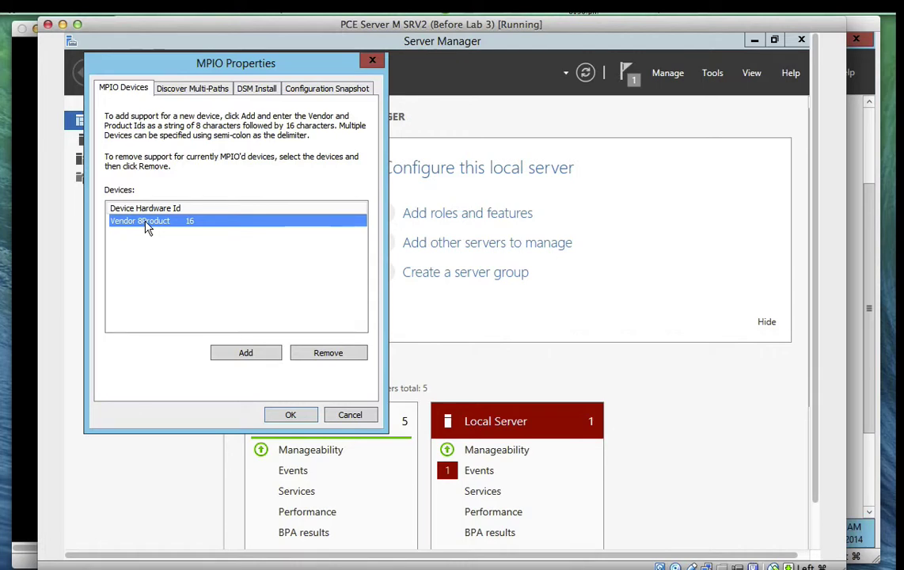
pyautogui.click(292, 415)
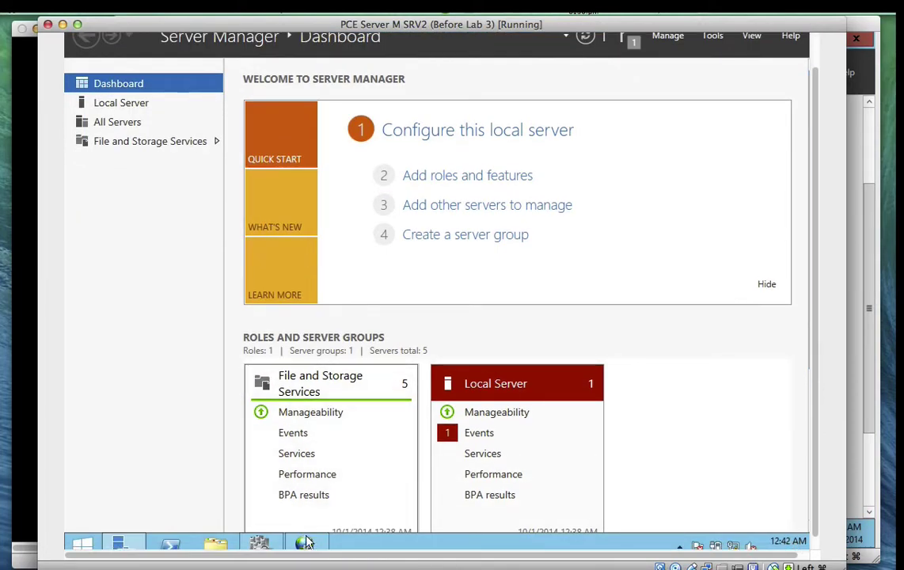
# Open iSCSI Initiator and look over the srv1-pcesrv1-target target and the global configuration
pyautogui.click(304, 543)
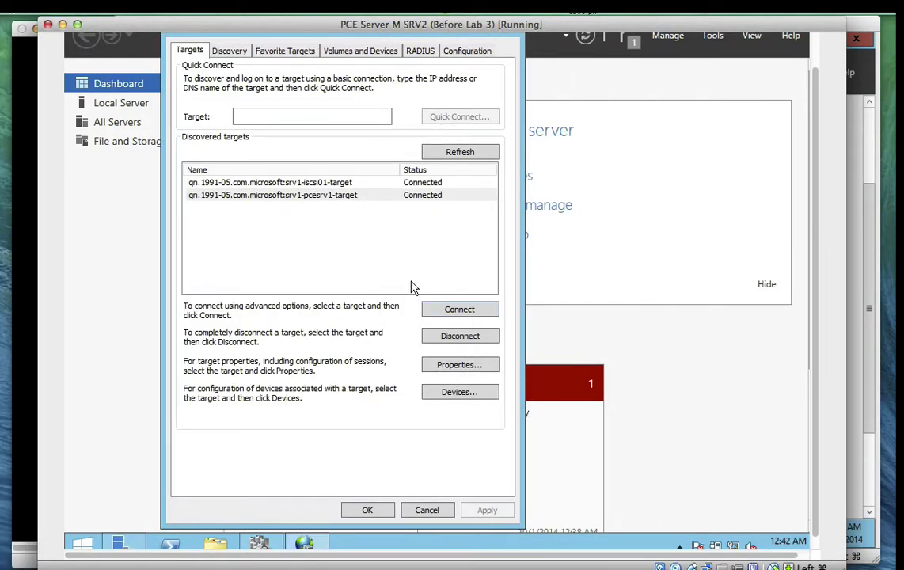
pyautogui.click(398, 196)
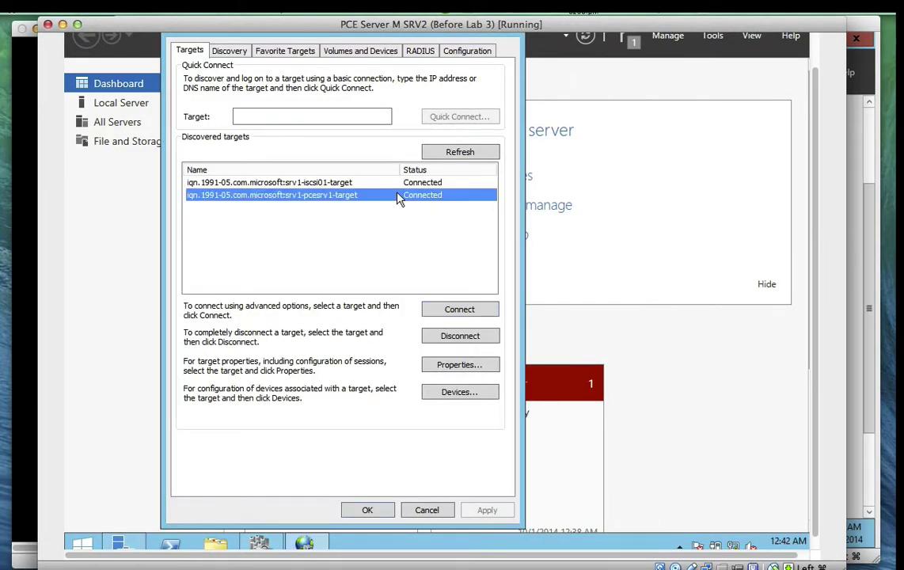
pyautogui.click(452, 56)
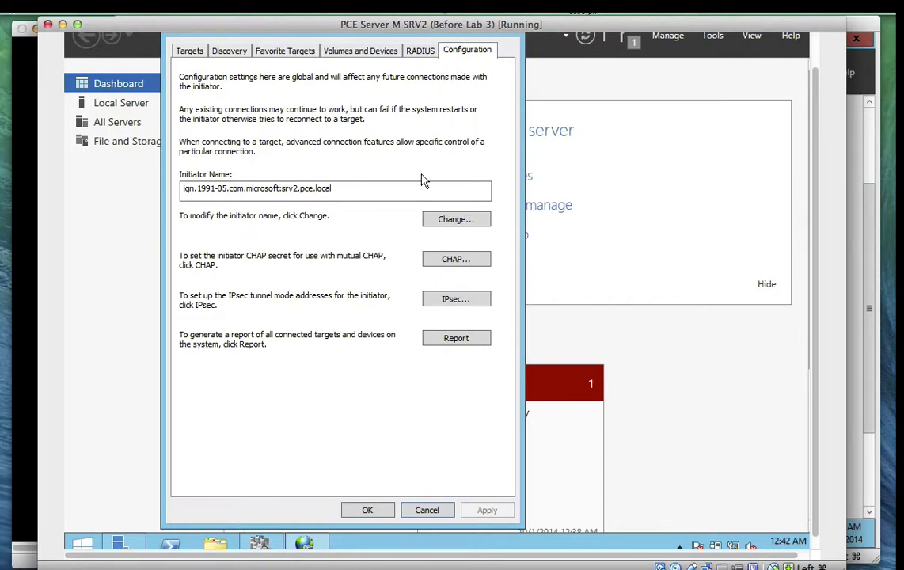
# On Discovery, select the PCESRV1 portal, start a new target portal, and open its Advanced settings
pyautogui.click(219, 50)
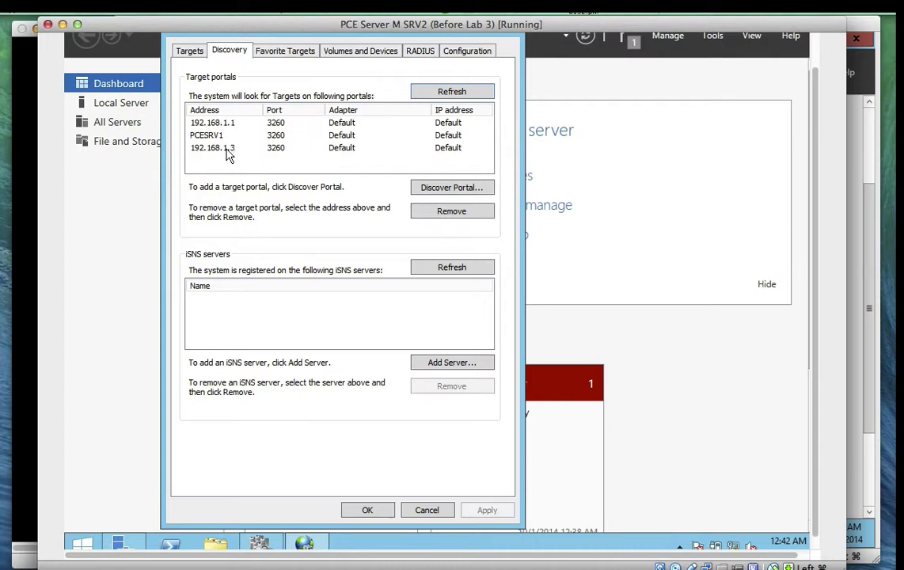
pyautogui.click(209, 136)
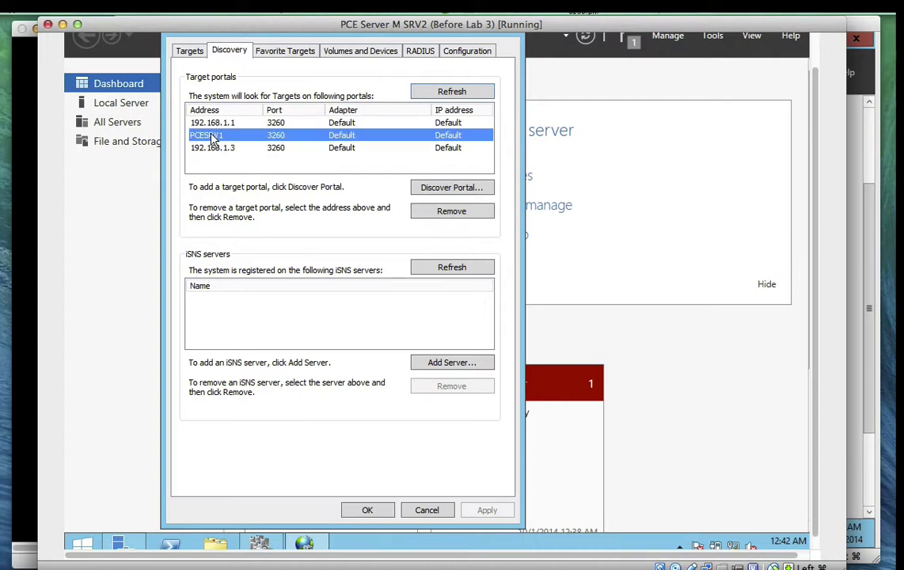
pyautogui.click(449, 190)
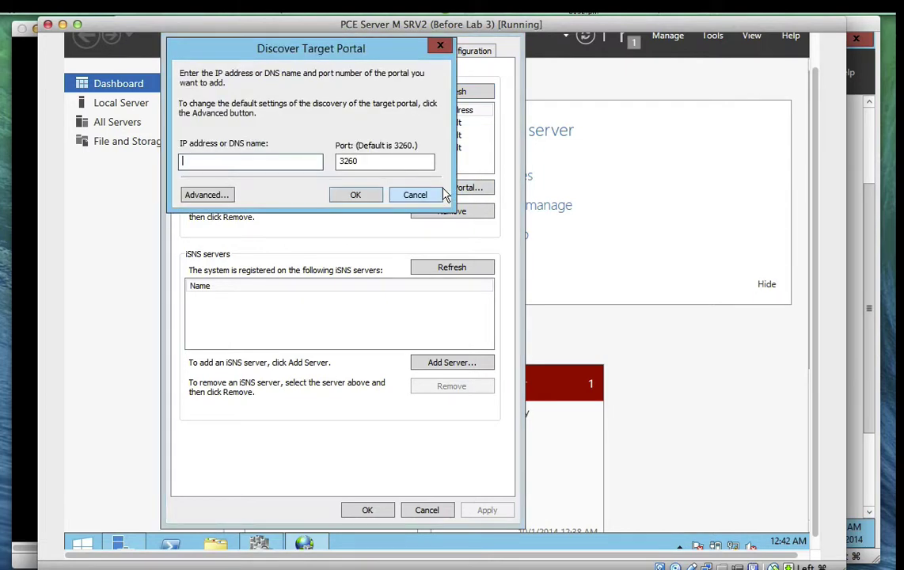
pyautogui.click(426, 198)
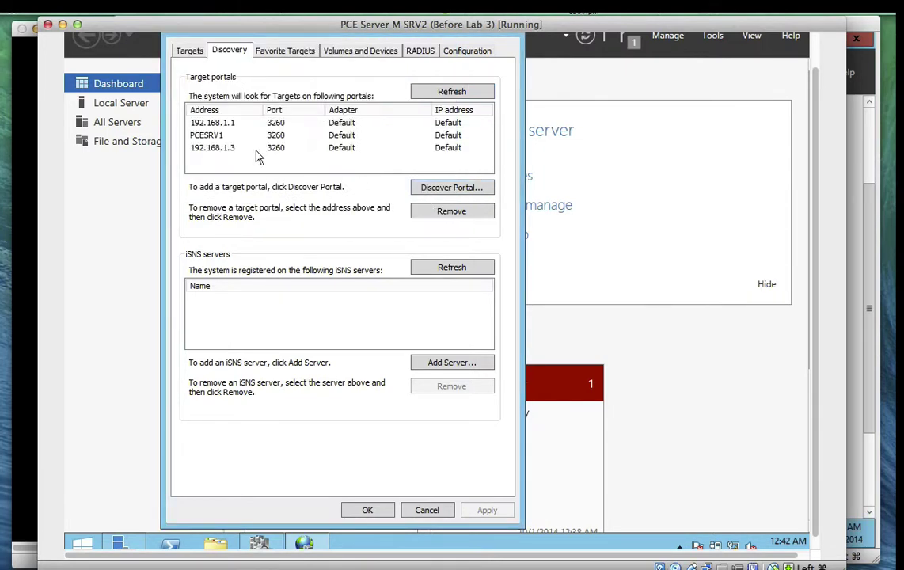
pyautogui.click(202, 135)
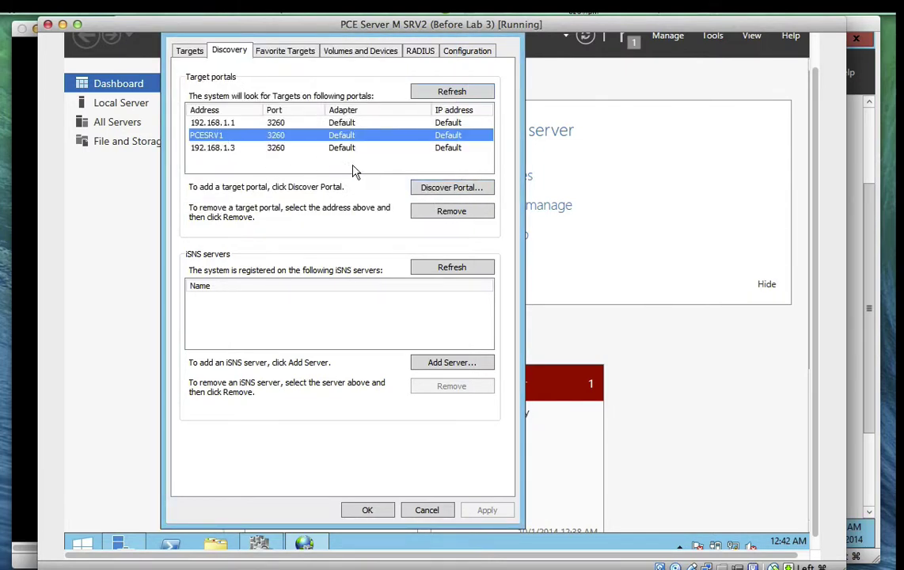
pyautogui.click(443, 190)
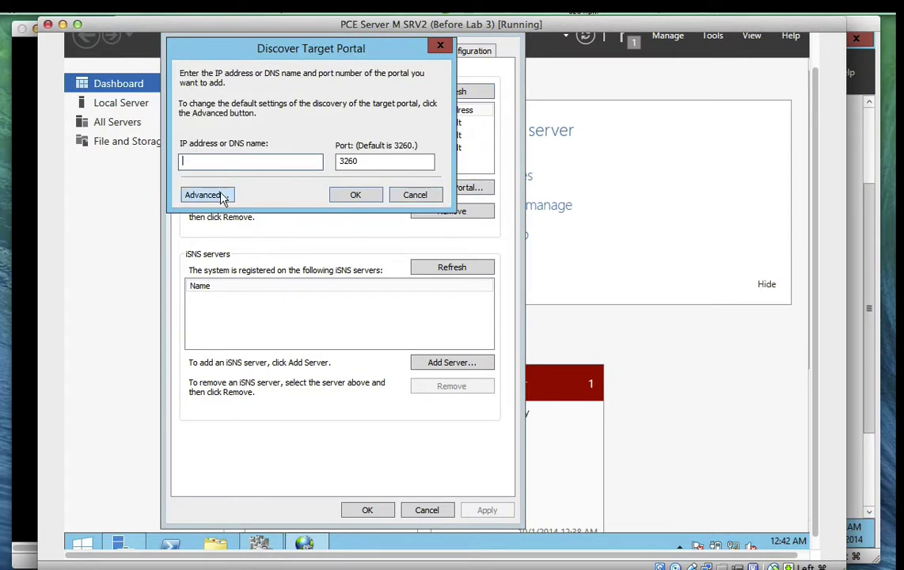
pyautogui.click(207, 194)
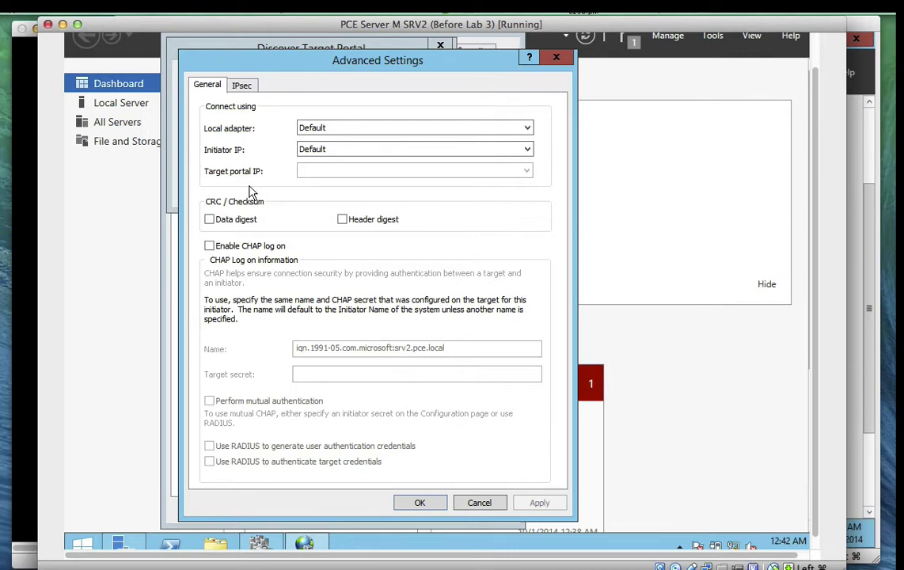
# Set the local adapter to Microsoft iSCSI Initiator and the initiator IP to 192.168.1.2
pyautogui.click(333, 134)
pyautogui.click(332, 151)
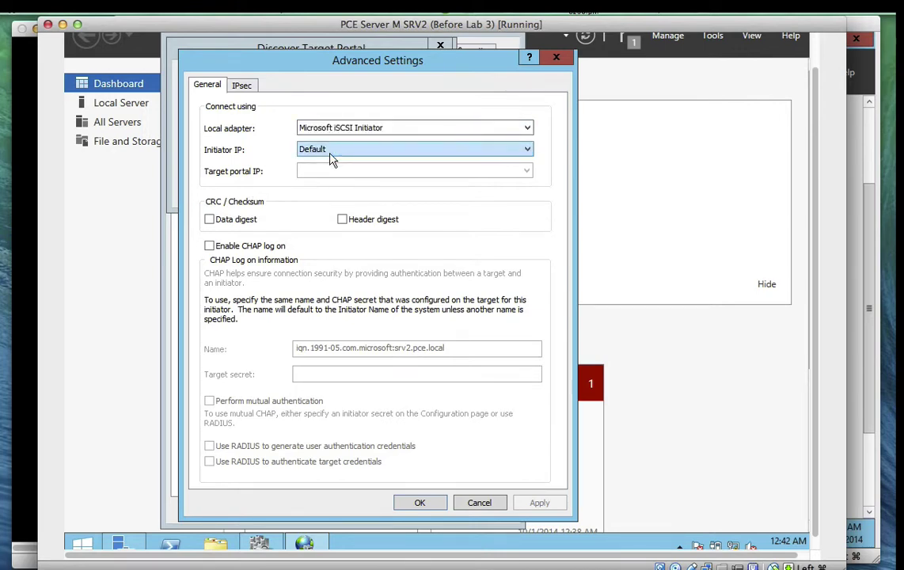
pyautogui.click(332, 150)
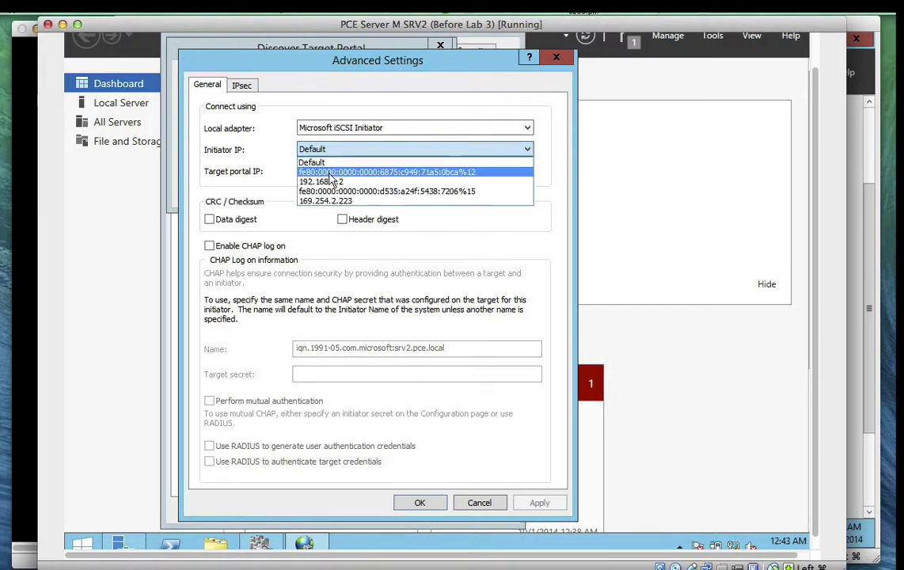
pyautogui.click(329, 182)
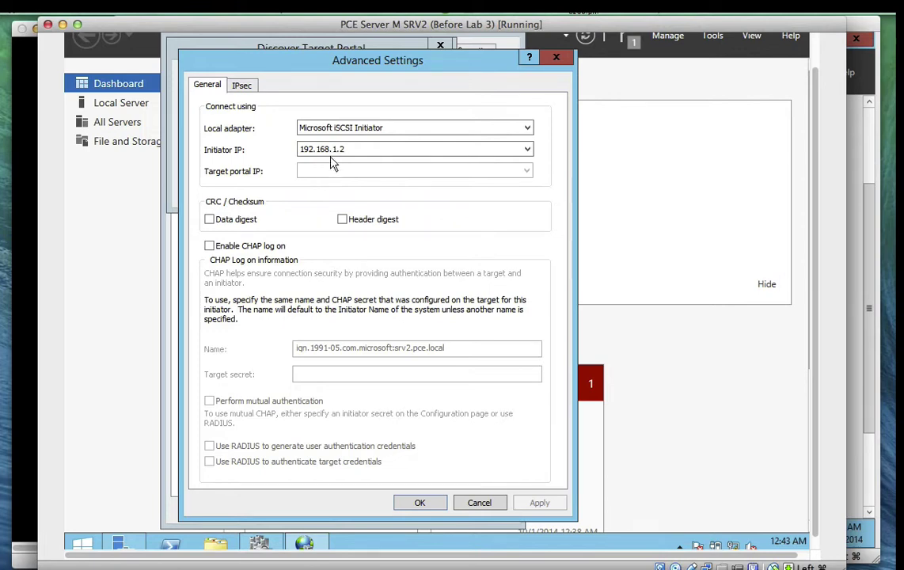
# Try Default and an IPv6 link-local initiator IP, then settle on 192.168.1.2
pyautogui.click(331, 151)
pyautogui.click(329, 164)
pyautogui.click(323, 153)
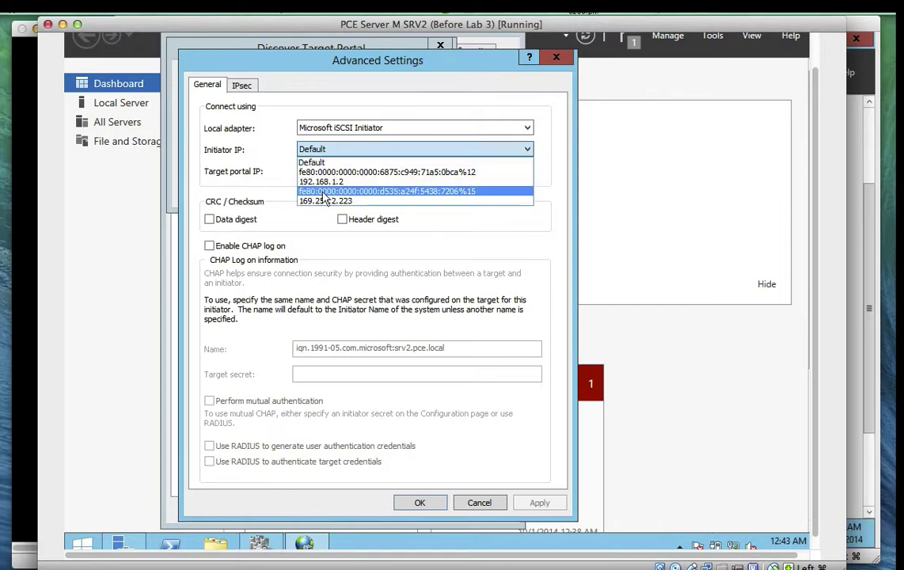
pyautogui.click(324, 191)
pyautogui.click(330, 154)
pyautogui.click(321, 180)
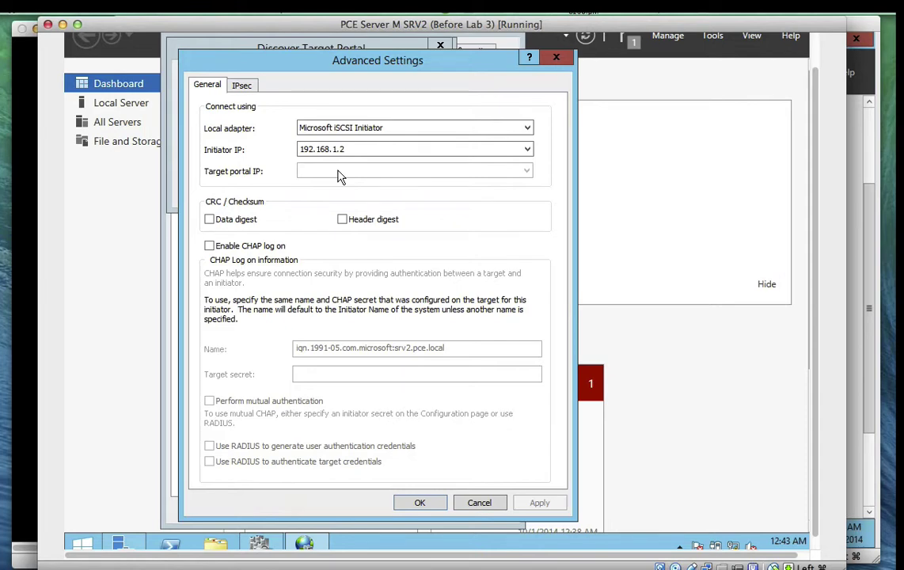
pyautogui.click(340, 156)
pyautogui.click(341, 157)
# Discard the advanced settings and the new target portal, returning to the PCESRV1 portal
pyautogui.click(461, 506)
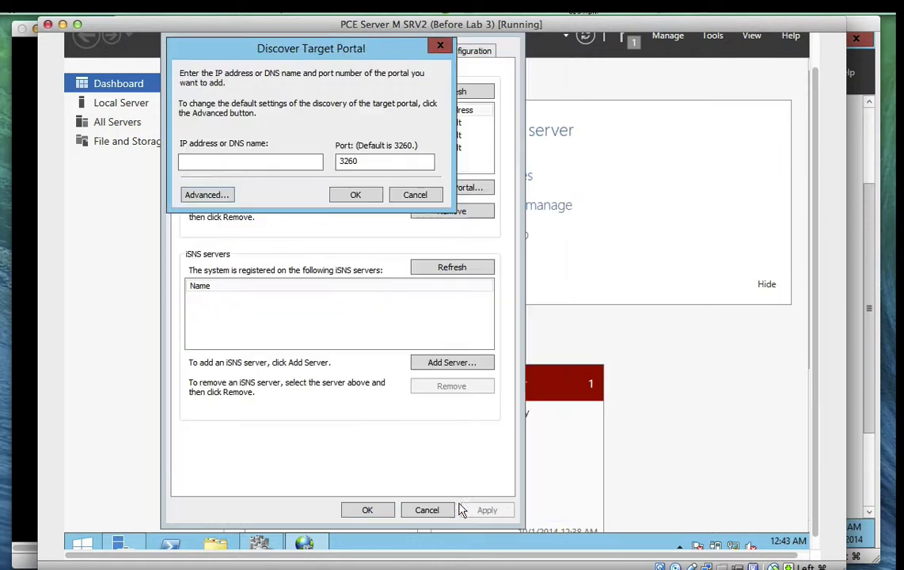
pyautogui.click(413, 195)
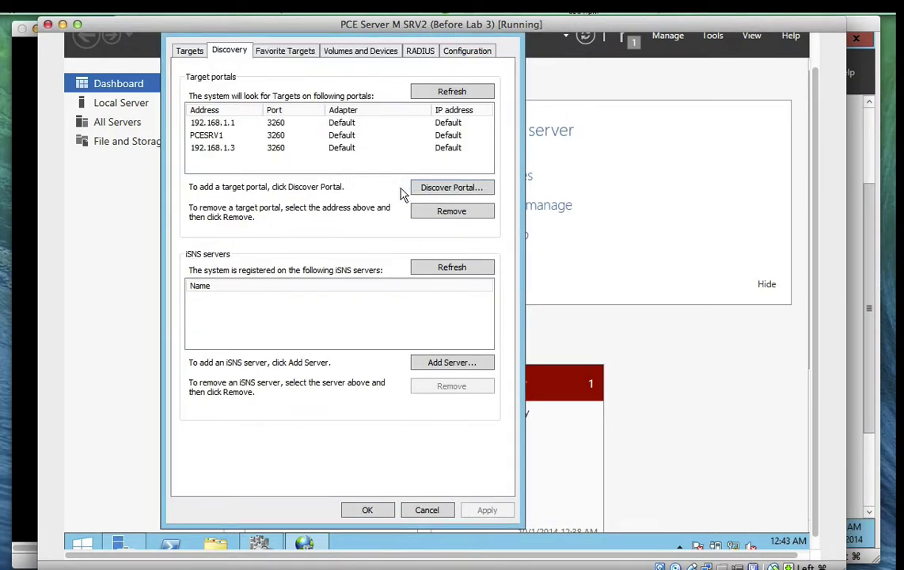
pyautogui.click(216, 137)
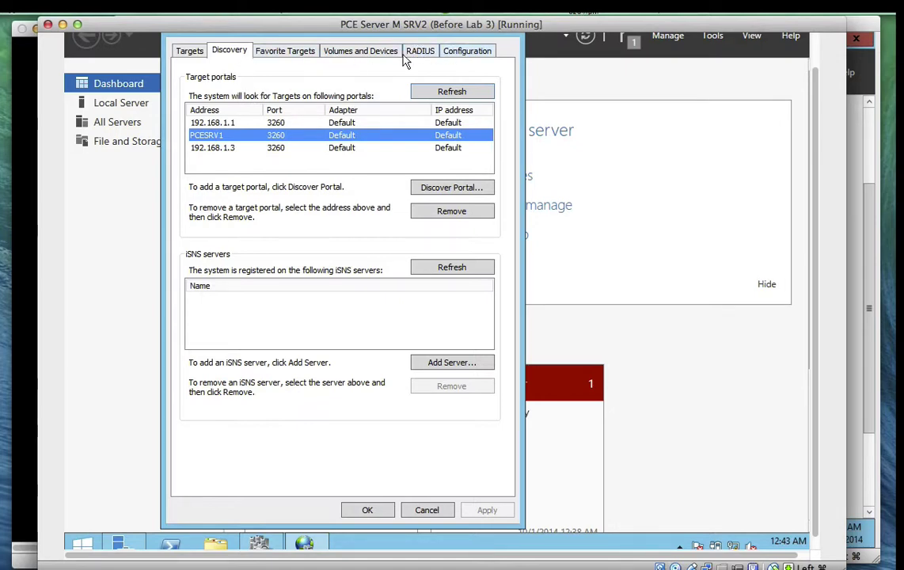
# Review the srv1-pcesrv1-target favourite's saved details: 192.168.1.1 on port 3260
pyautogui.click(271, 51)
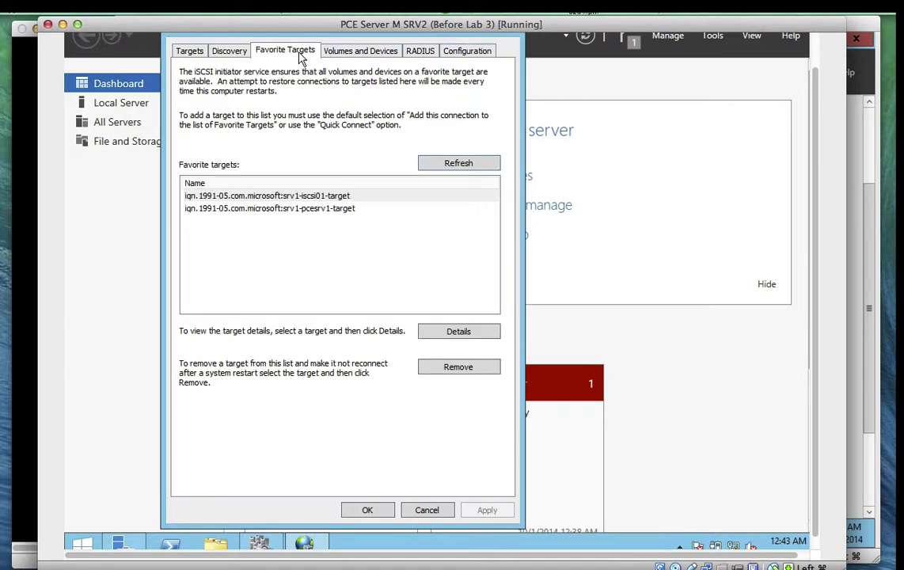
pyautogui.click(268, 200)
pyautogui.click(269, 208)
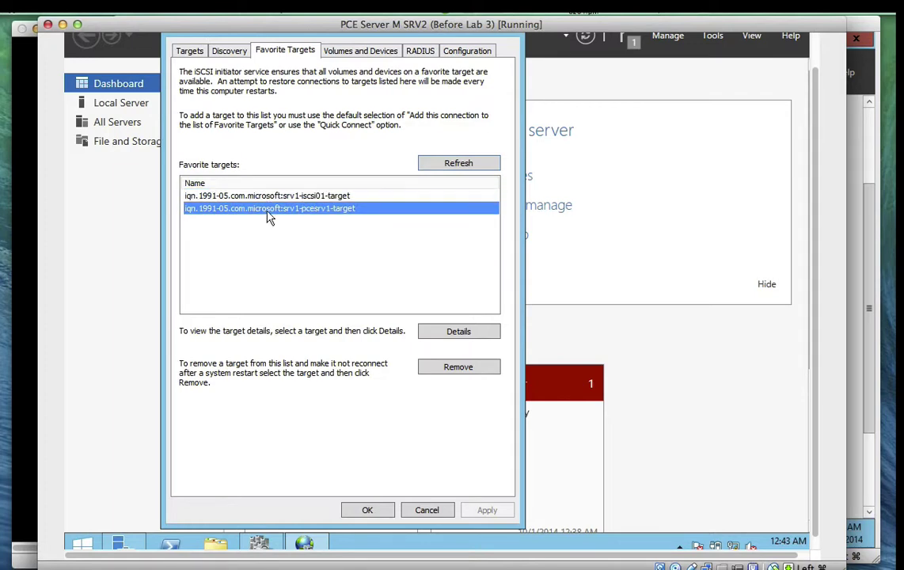
pyautogui.click(445, 338)
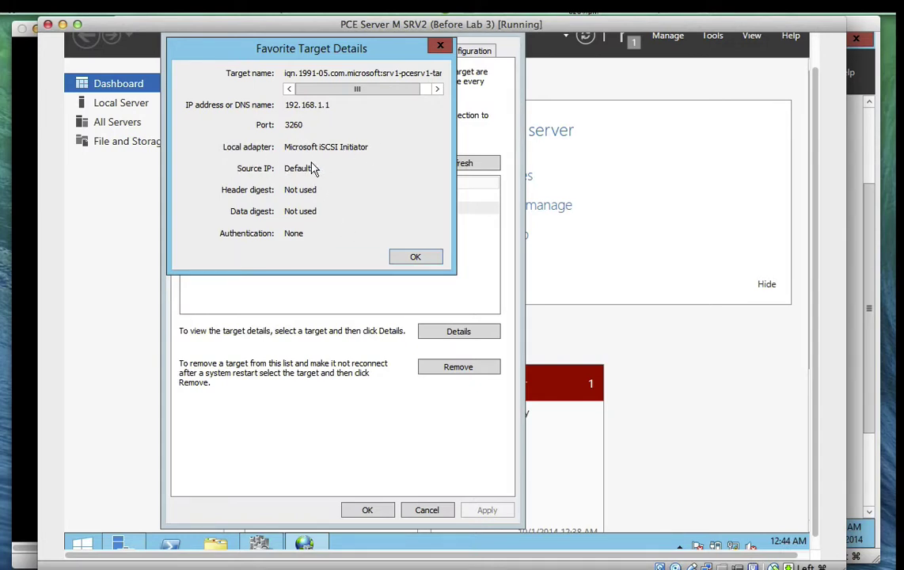
pyautogui.click(400, 258)
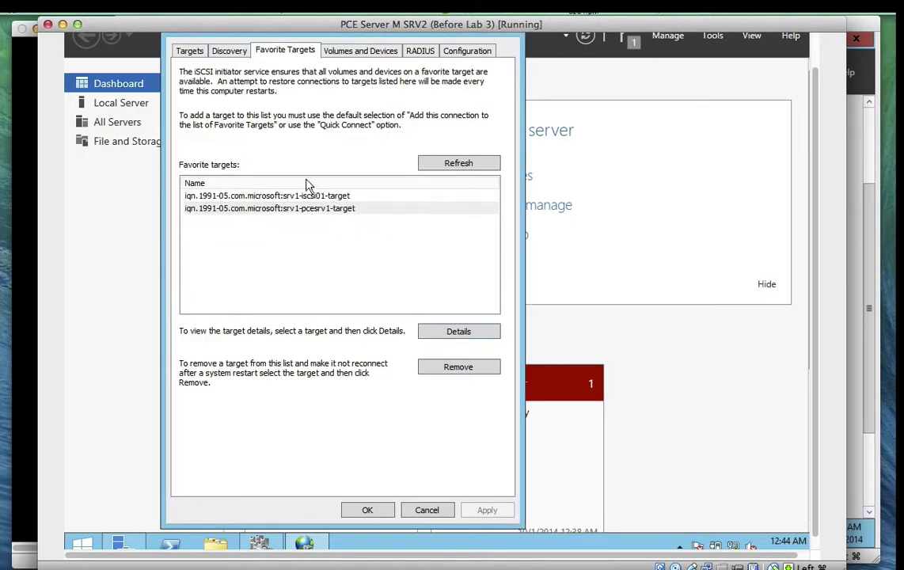
# View the srv1-pcesrv1-target session properties on the Targets tab
pyautogui.click(191, 52)
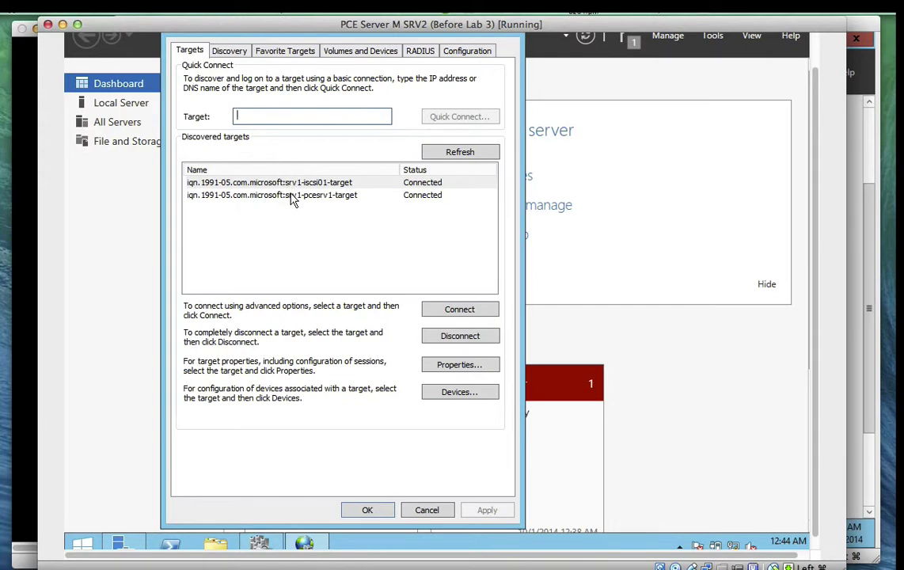
pyautogui.click(275, 202)
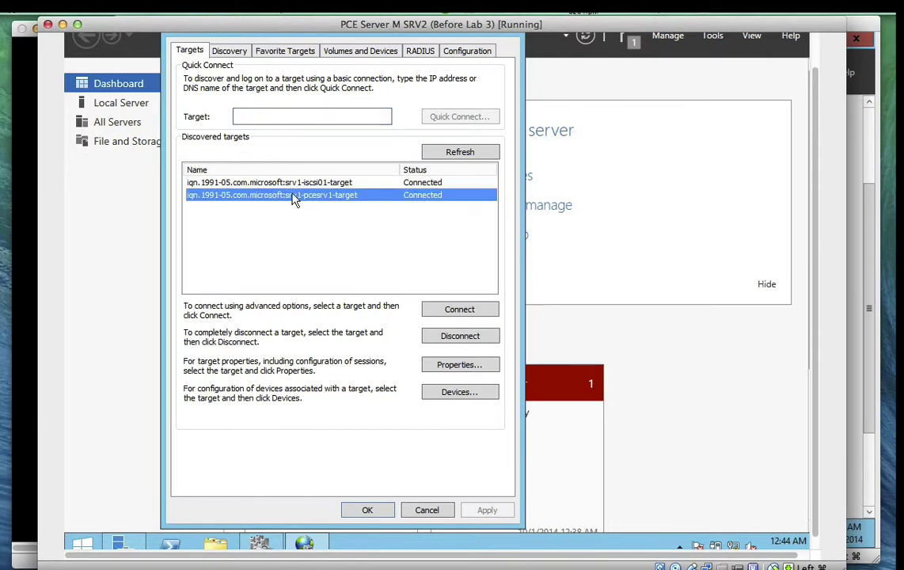
pyautogui.click(459, 365)
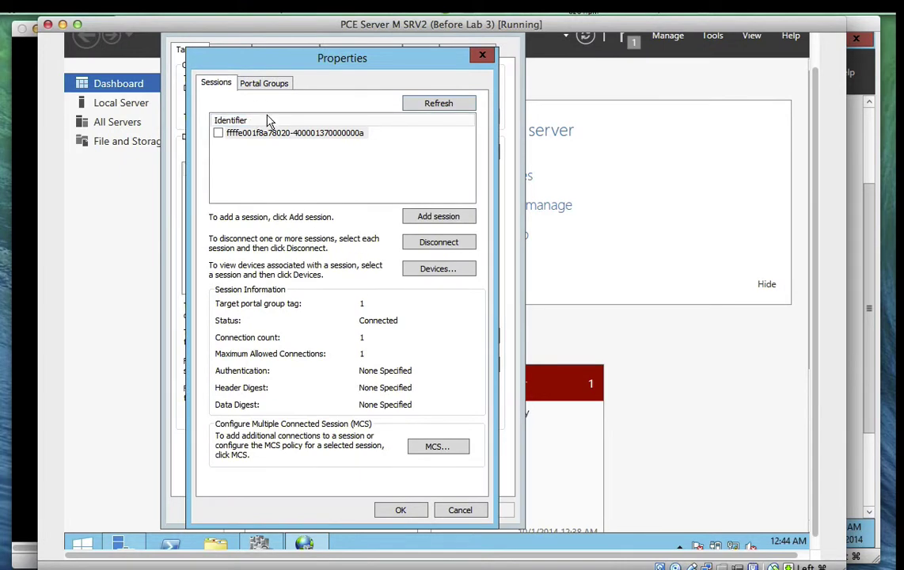
pyautogui.click(411, 510)
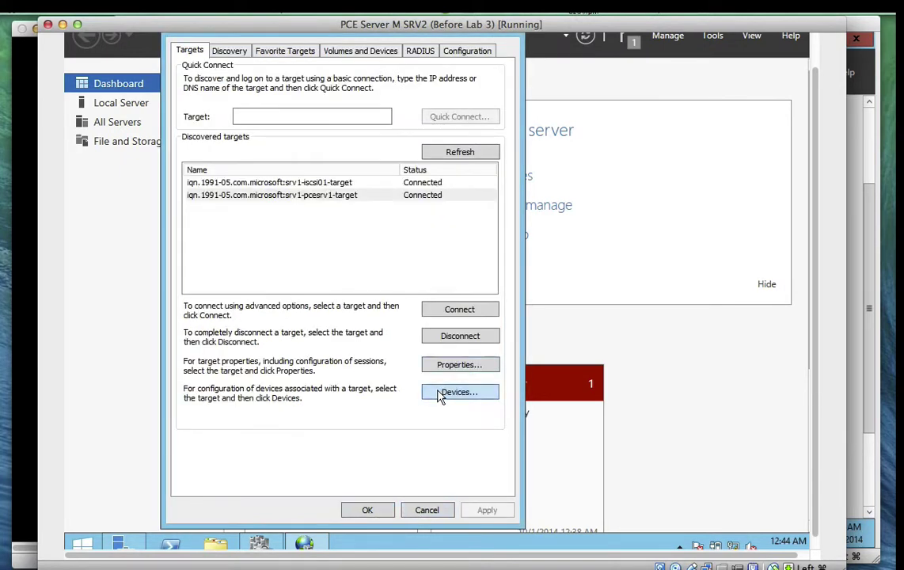
# Review the pcesrv1 target's device as Disk 3 (PhysicalDrive3, LUN 0), then close Devices
pyautogui.click(441, 393)
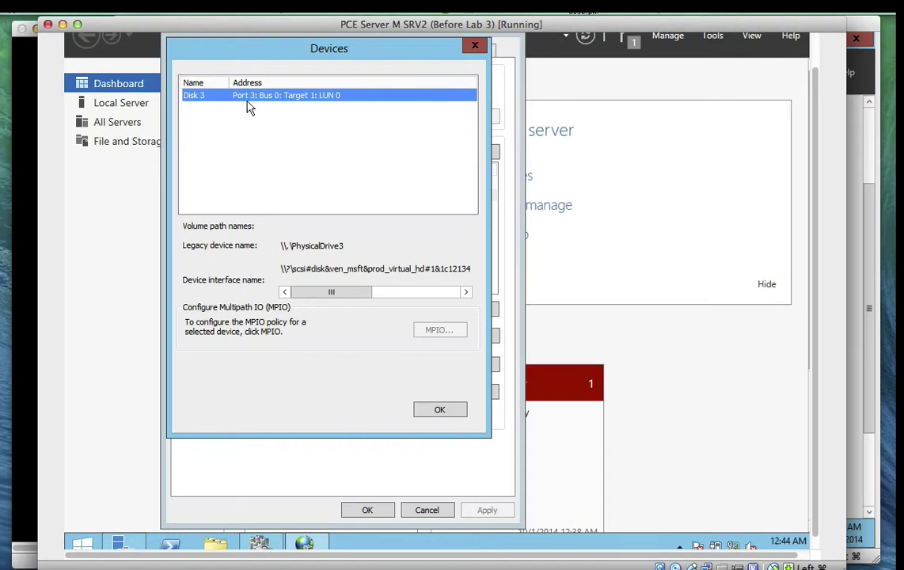
pyautogui.moveTo(325, 292); pyautogui.dragTo(356, 299)
pyautogui.click(445, 411)
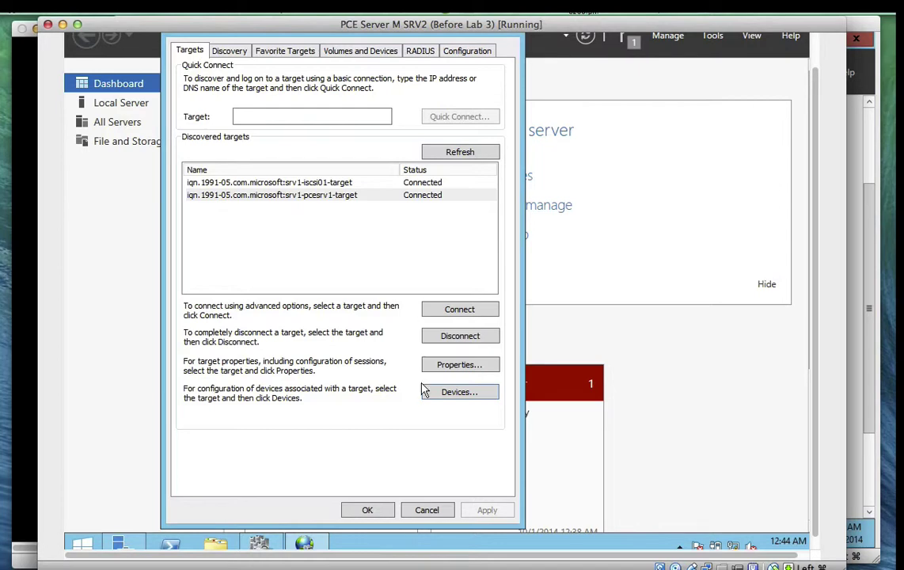
# Close iSCSI Initiator and open MPIO from Tools, selecting the Vendor 8Product 16 device
pyautogui.click(370, 510)
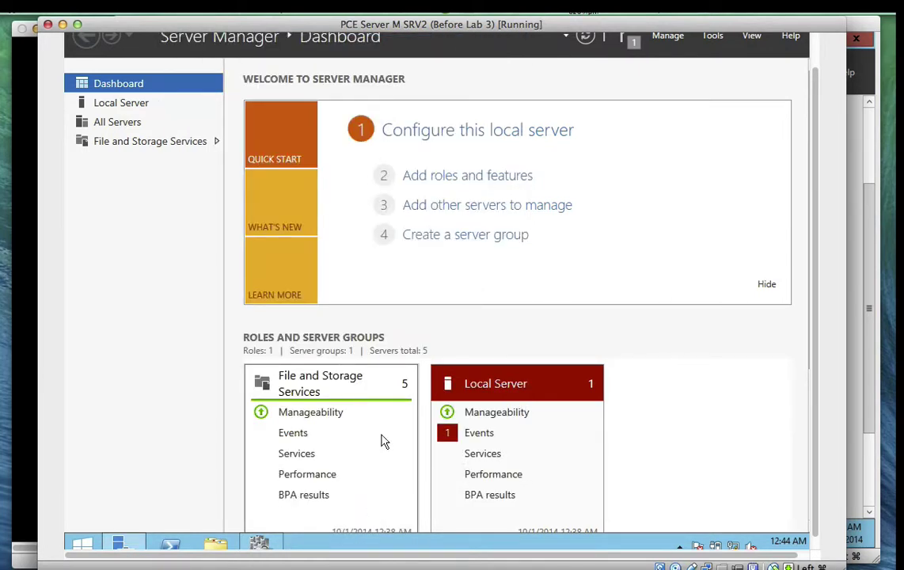
pyautogui.click(710, 41)
pyautogui.click(660, 185)
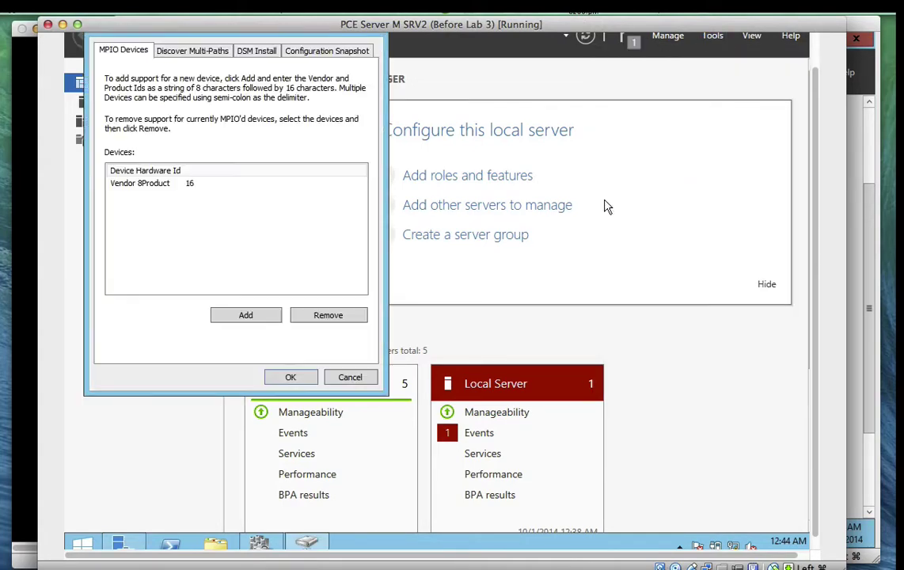
pyautogui.click(163, 187)
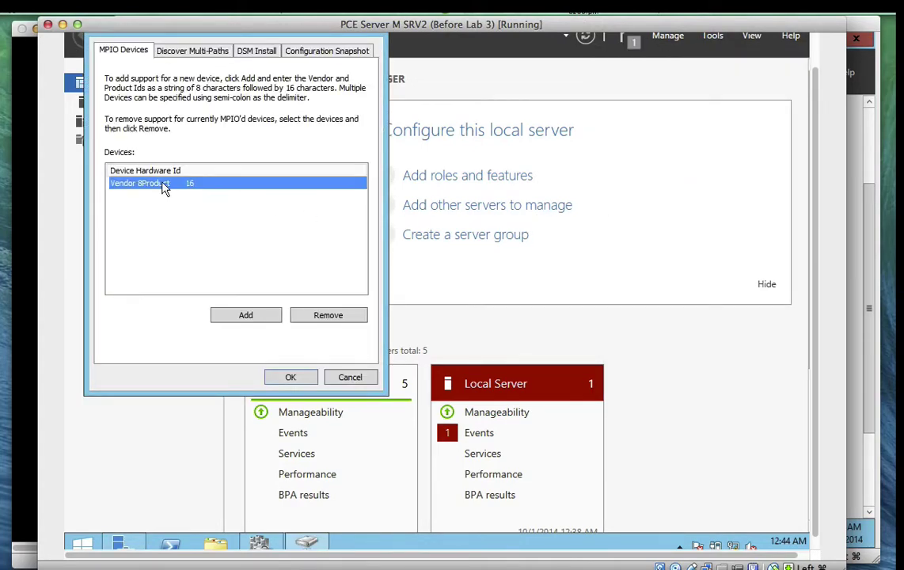
# Enable Add support for iSCSI devices on Discover Multi-Paths, add it, and accept the restart
pyautogui.click(171, 49)
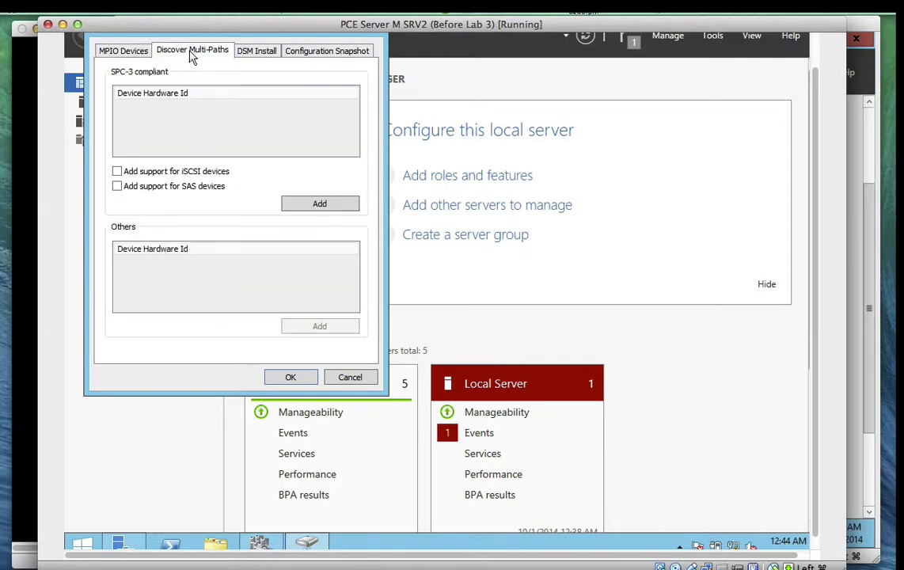
pyautogui.click(154, 172)
pyautogui.click(290, 205)
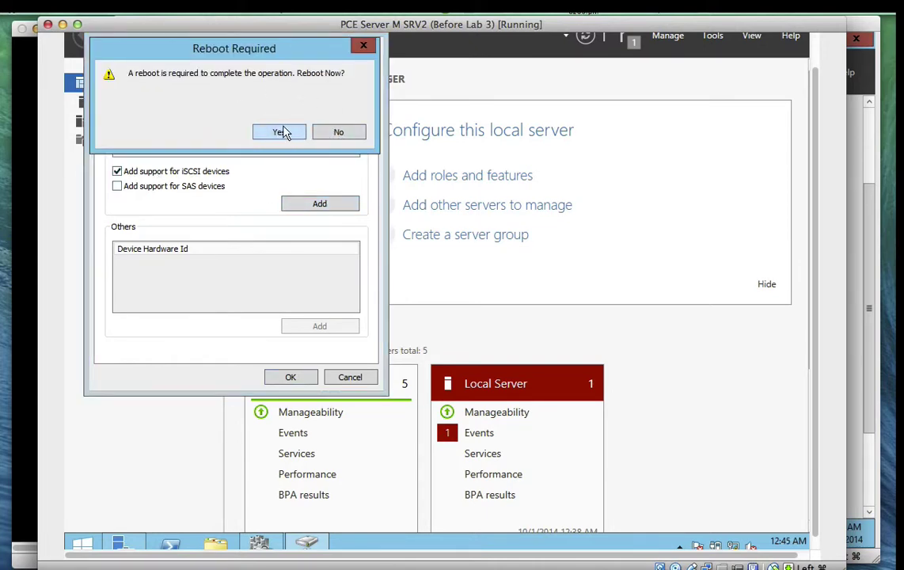
pyautogui.click(280, 132)
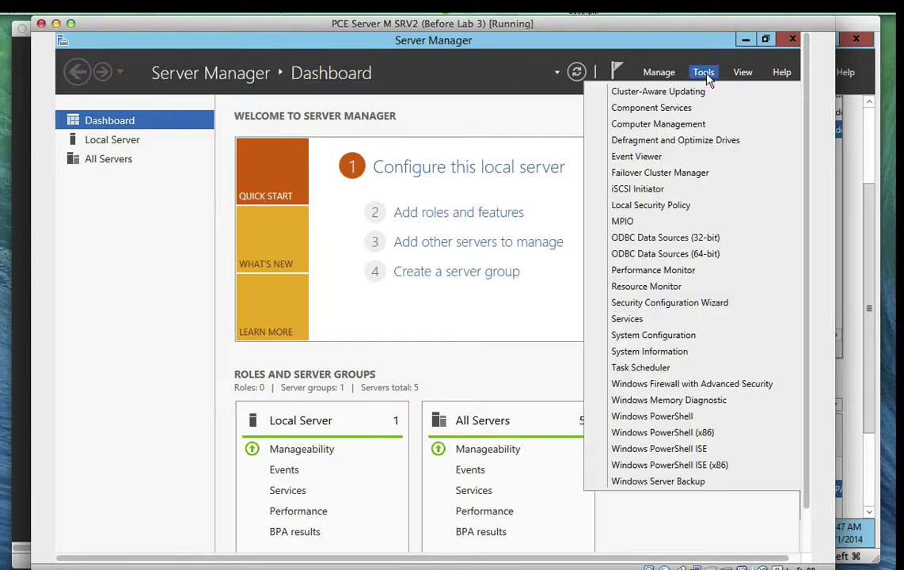
# Reopen MPIO and verify the MSFT2005iSCSIBusType_0x9 device and the iSCSI multipath setting
pyautogui.click(631, 225)
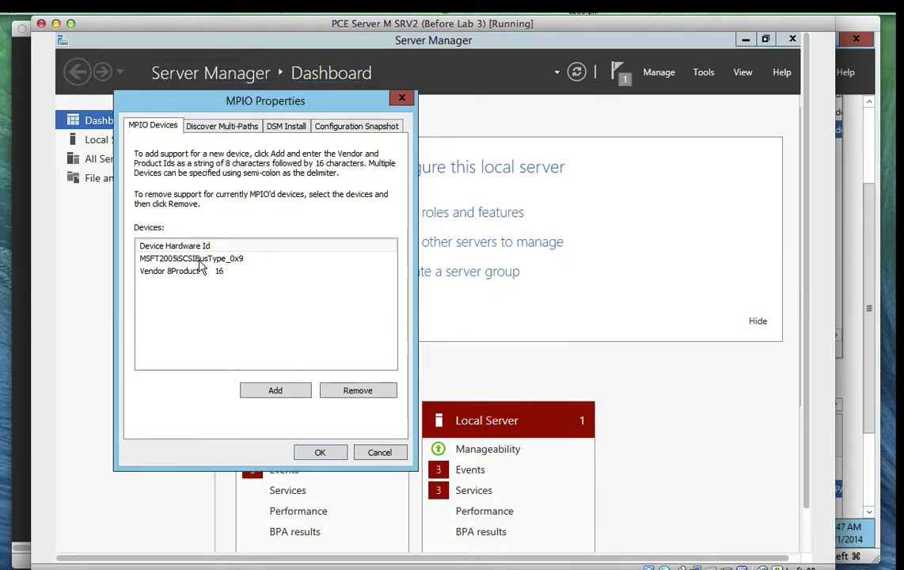
pyautogui.click(199, 260)
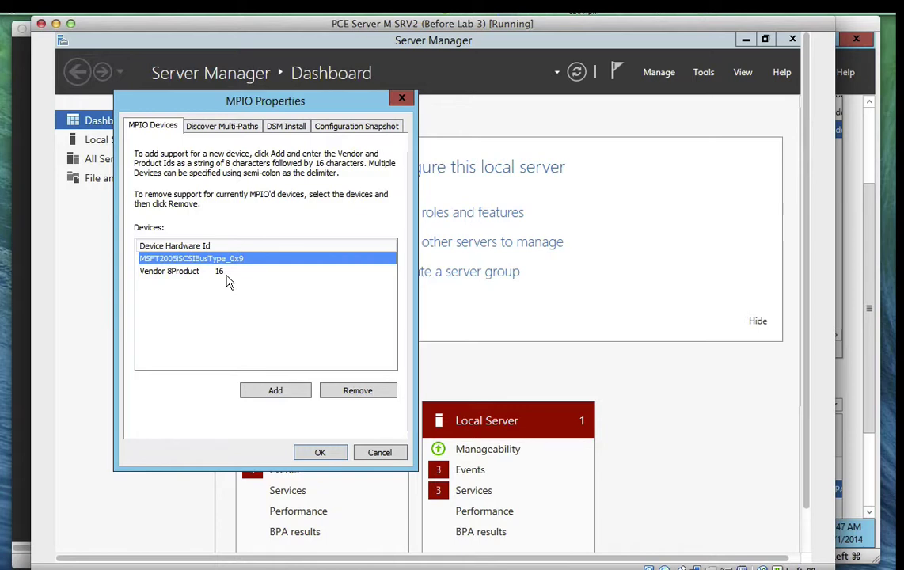
pyautogui.click(219, 132)
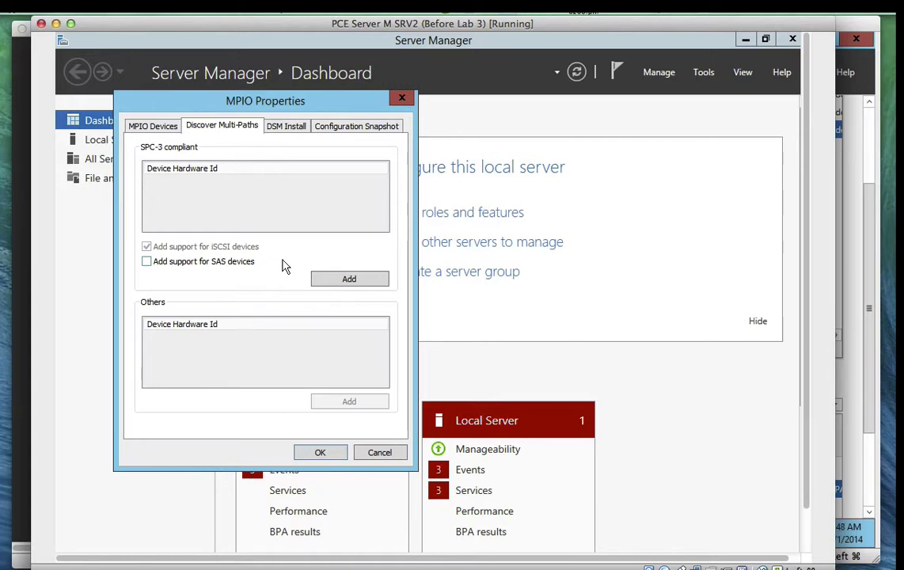
# Launch iSCSI Initiator from Tools, select the PCESRV1 portal, and open a new portal's Advanced settings
pyautogui.click(700, 73)
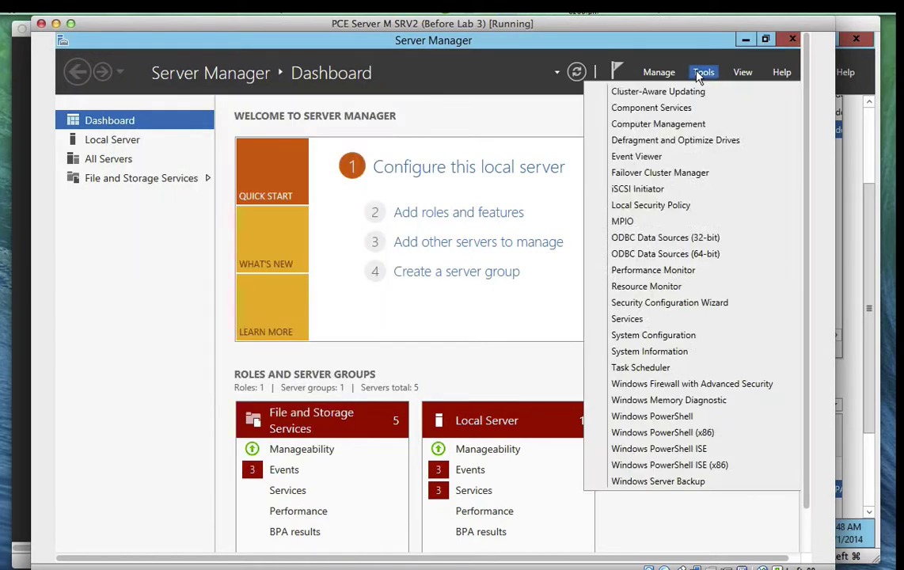
pyautogui.click(662, 189)
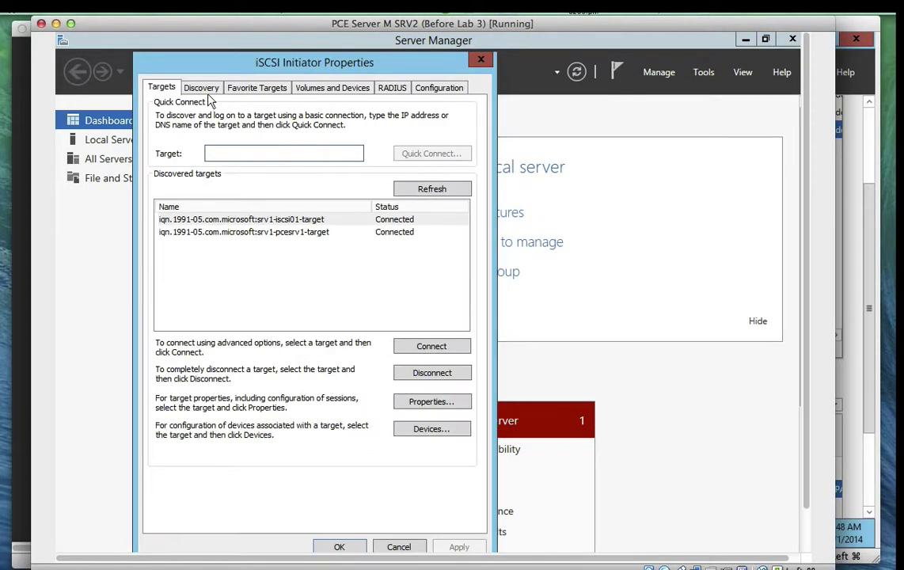
pyautogui.click(200, 86)
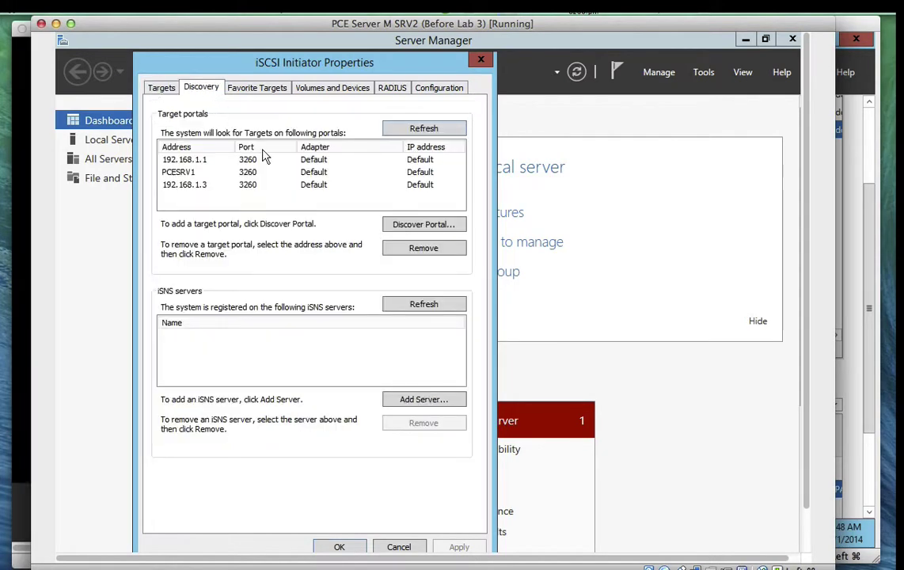
pyautogui.click(190, 173)
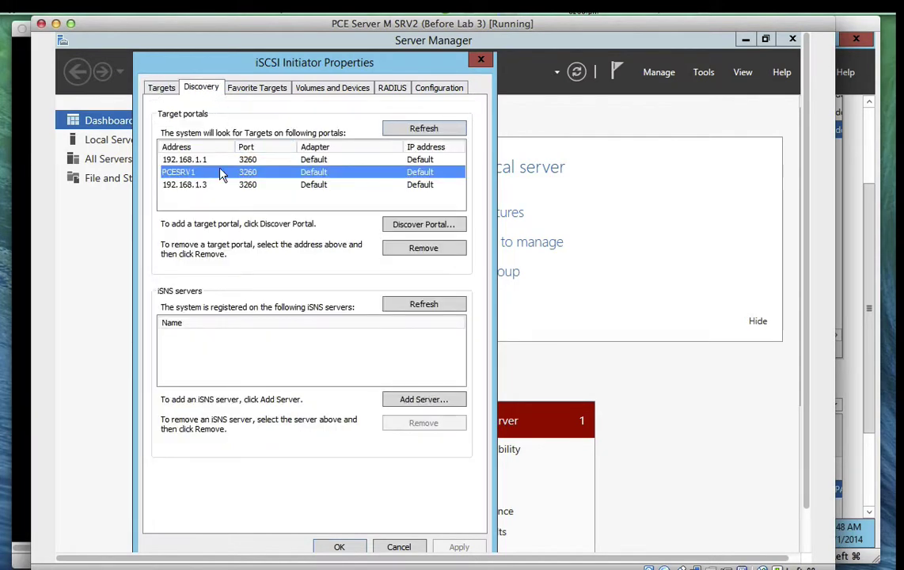
pyautogui.click(406, 226)
pyautogui.click(185, 231)
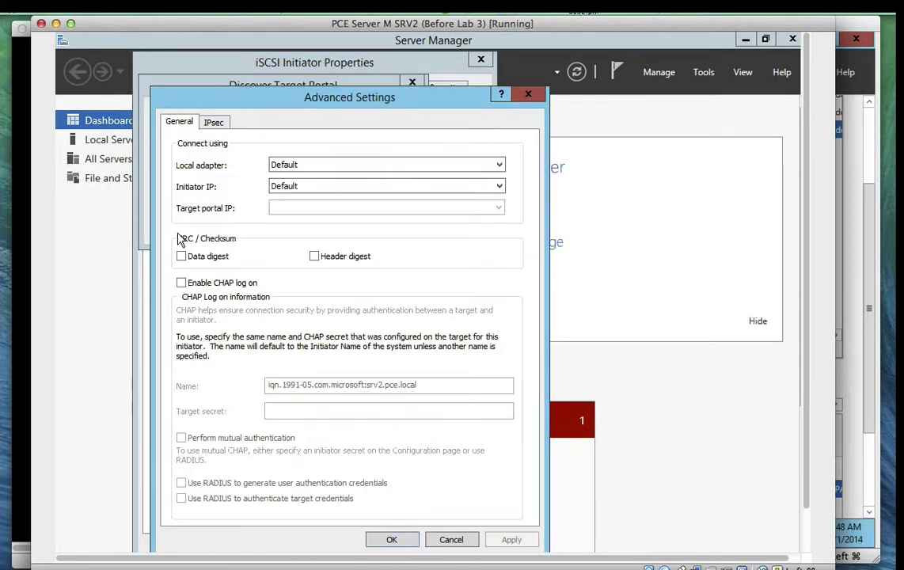
# Try Microsoft iSCSI Initiator with IPs 192.168.1.2 and 169.254.2.13, then revert to Default and cancel both dialogs
pyautogui.click(281, 190)
pyautogui.click(294, 192)
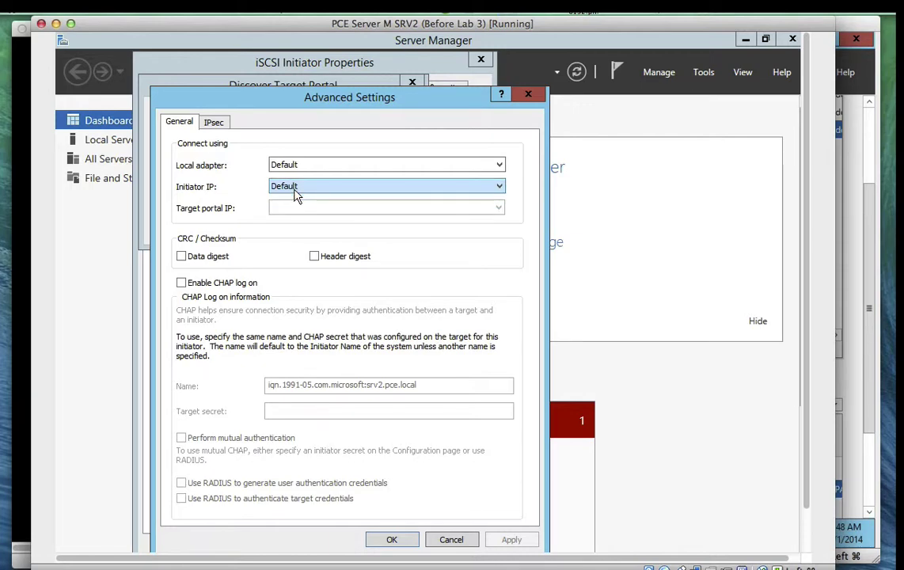
pyautogui.click(295, 168)
pyautogui.click(297, 183)
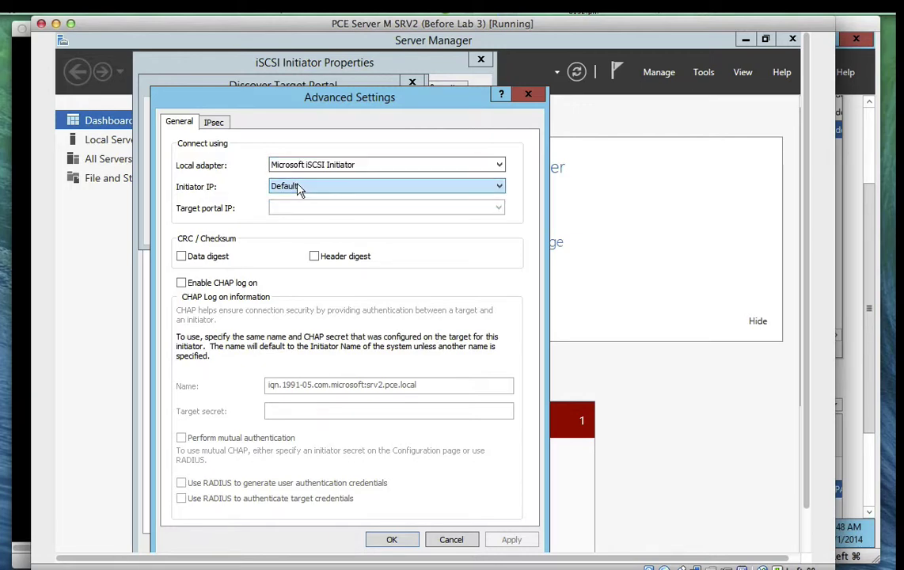
pyautogui.click(299, 190)
pyautogui.click(299, 212)
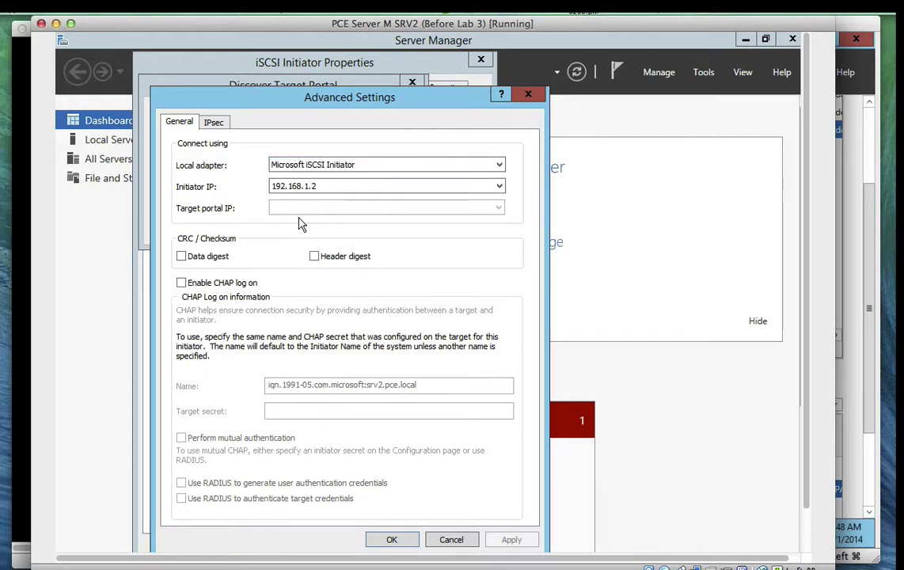
pyautogui.click(302, 187)
pyautogui.click(298, 235)
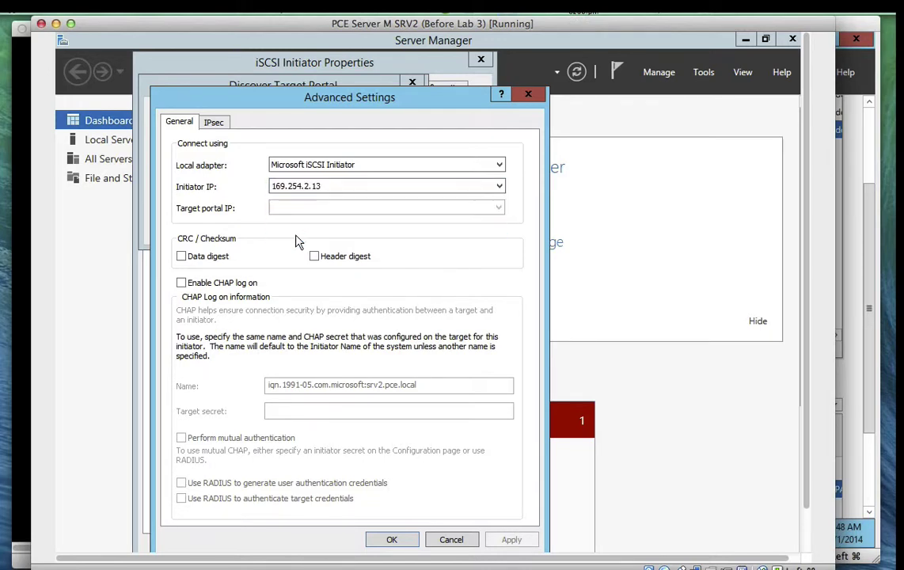
pyautogui.click(301, 187)
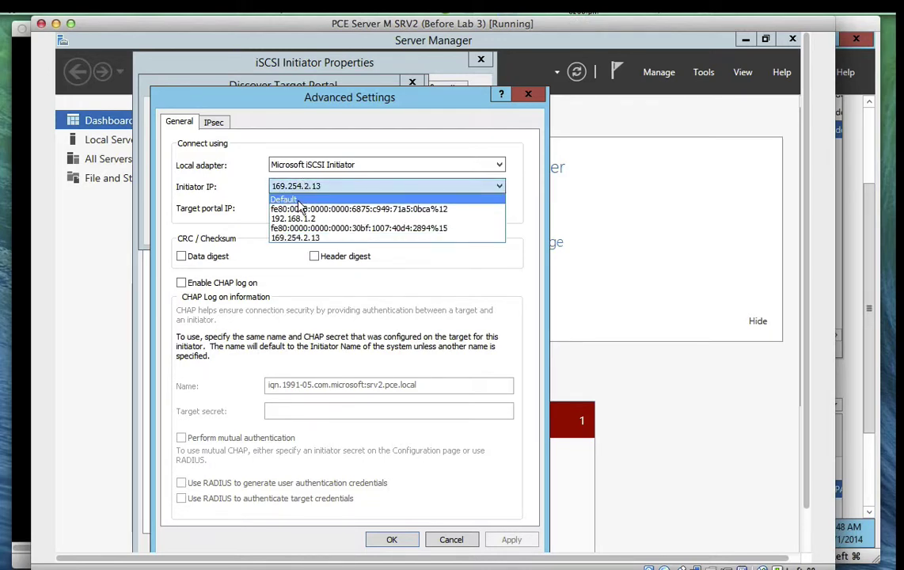
pyautogui.click(299, 201)
pyautogui.click(458, 541)
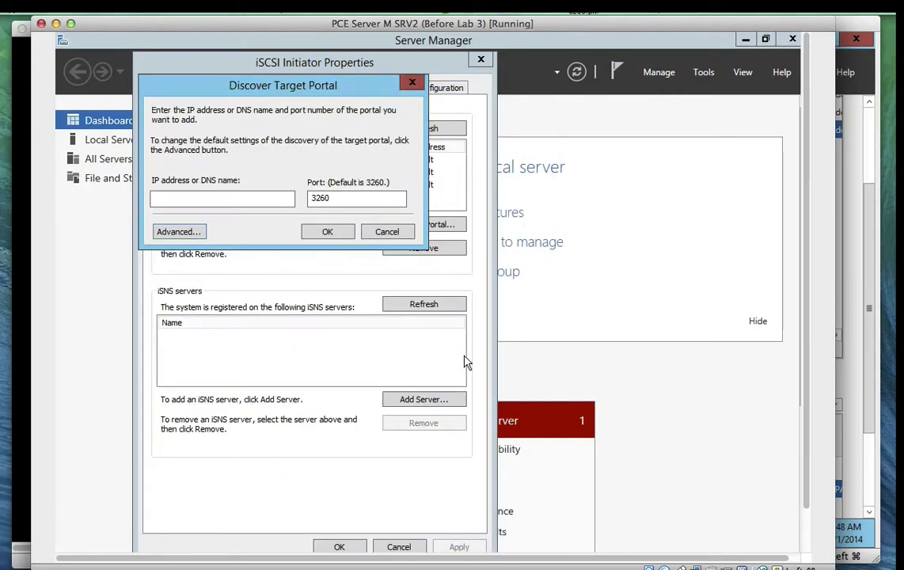
pyautogui.click(384, 235)
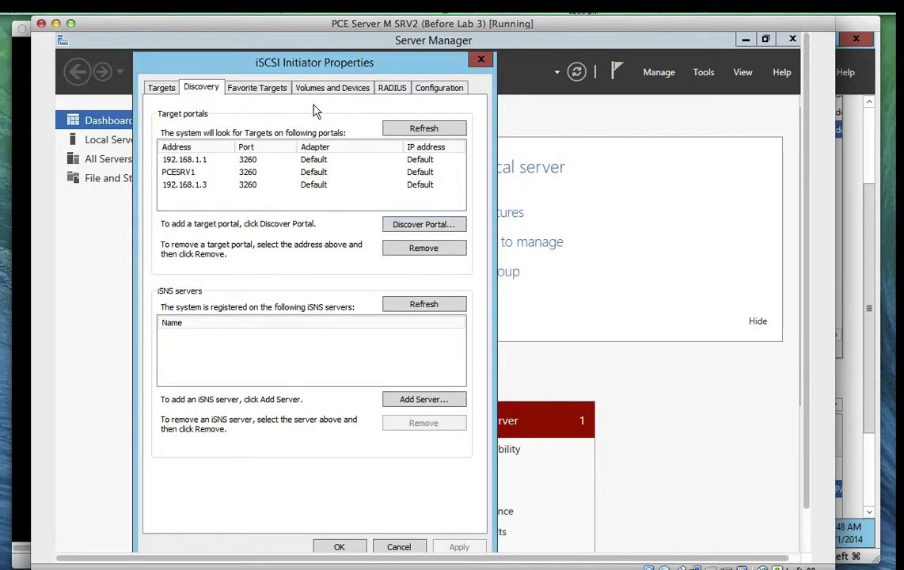
# Recheck the MSFT2005iSCSIBusType_0x9 entry under MPIO Devices, then close MPIO and iSCSI Initiator
pyautogui.scroll(-2, 805, 492)
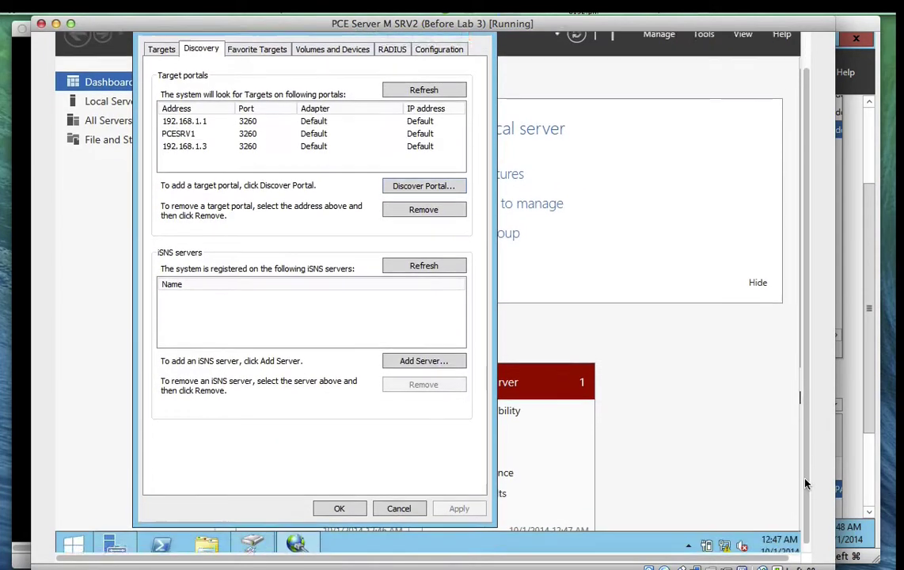
pyautogui.click(253, 540)
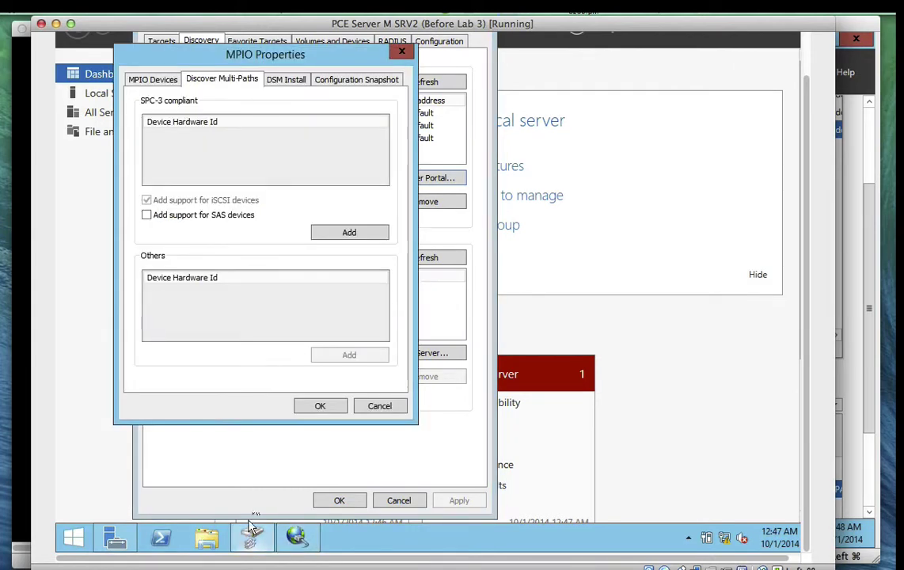
pyautogui.click(152, 79)
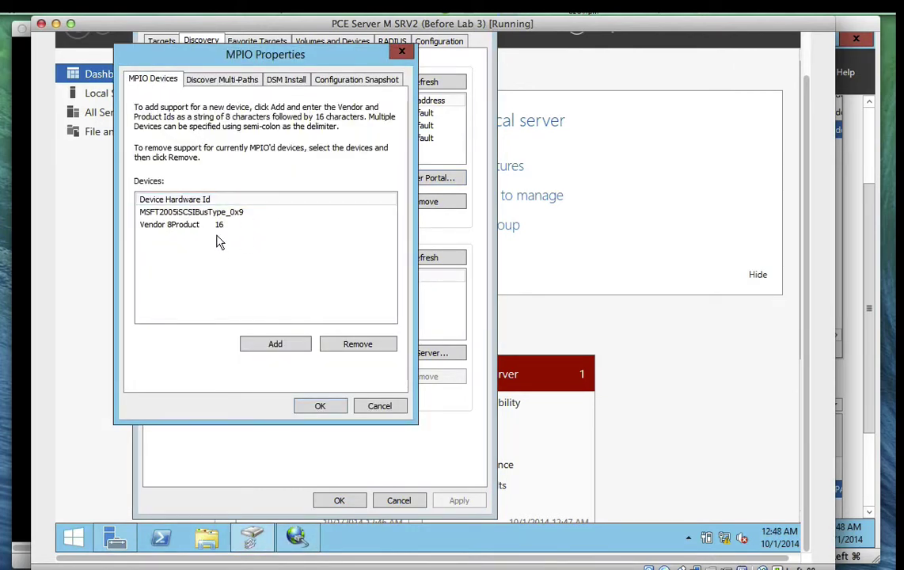
pyautogui.click(185, 211)
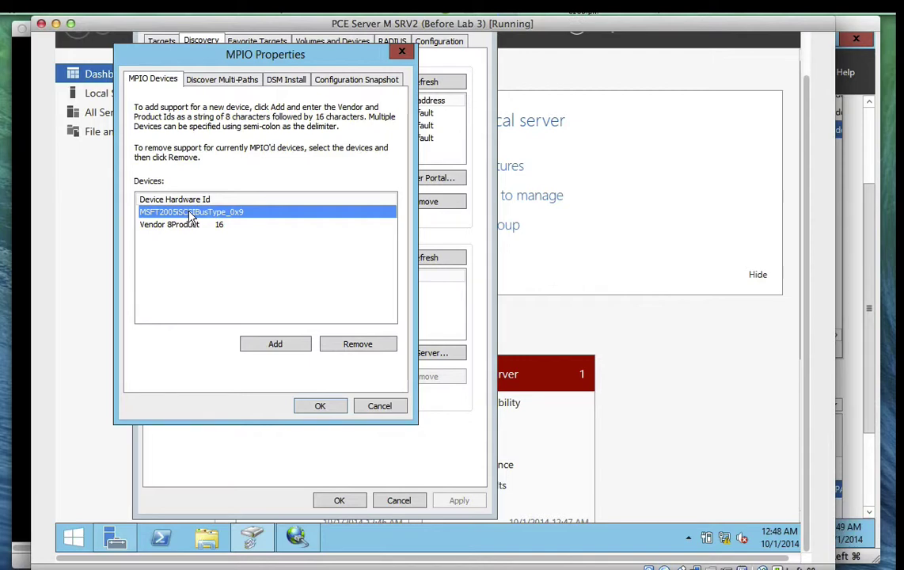
pyautogui.click(320, 405)
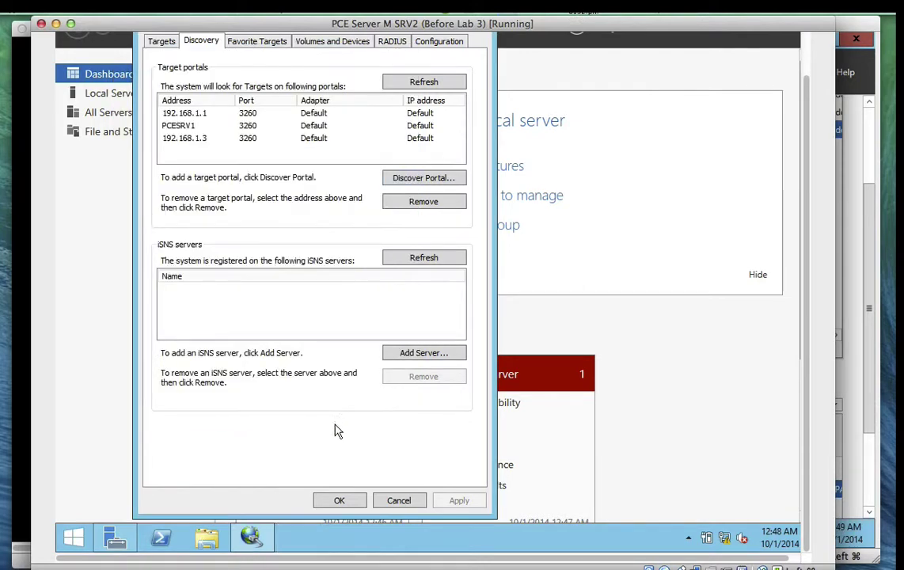
pyautogui.click(338, 500)
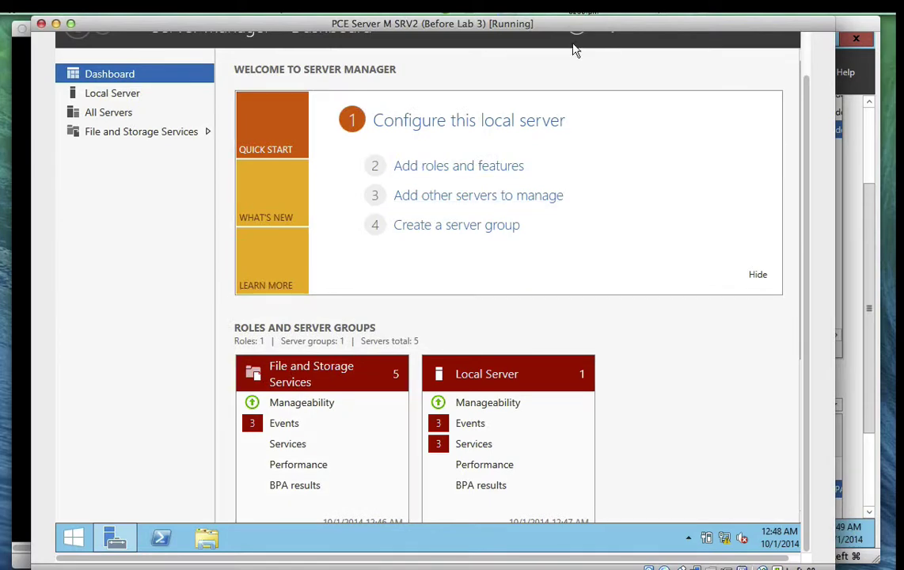